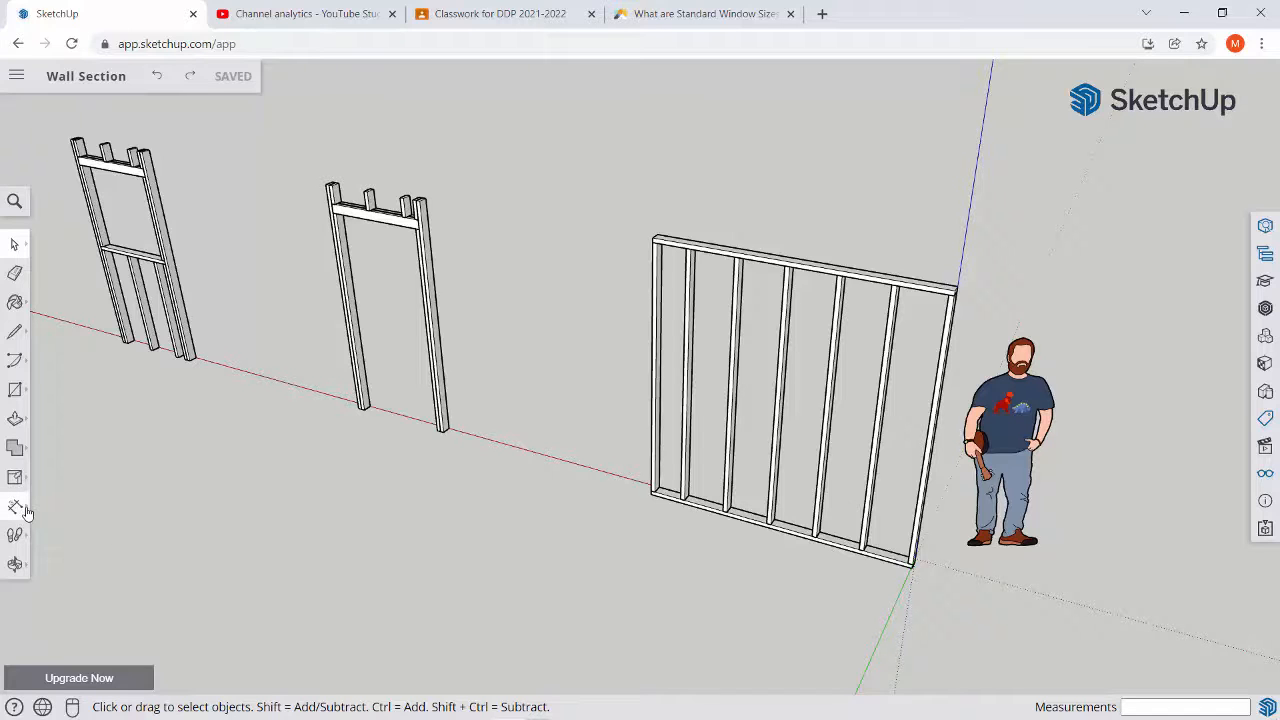
Dimension the wall frame's overall height from the top plate's outer corner to the bottom plate's lower corner, placed beside the frame
{"action": "left_click", "coordinate": [26, 510]}
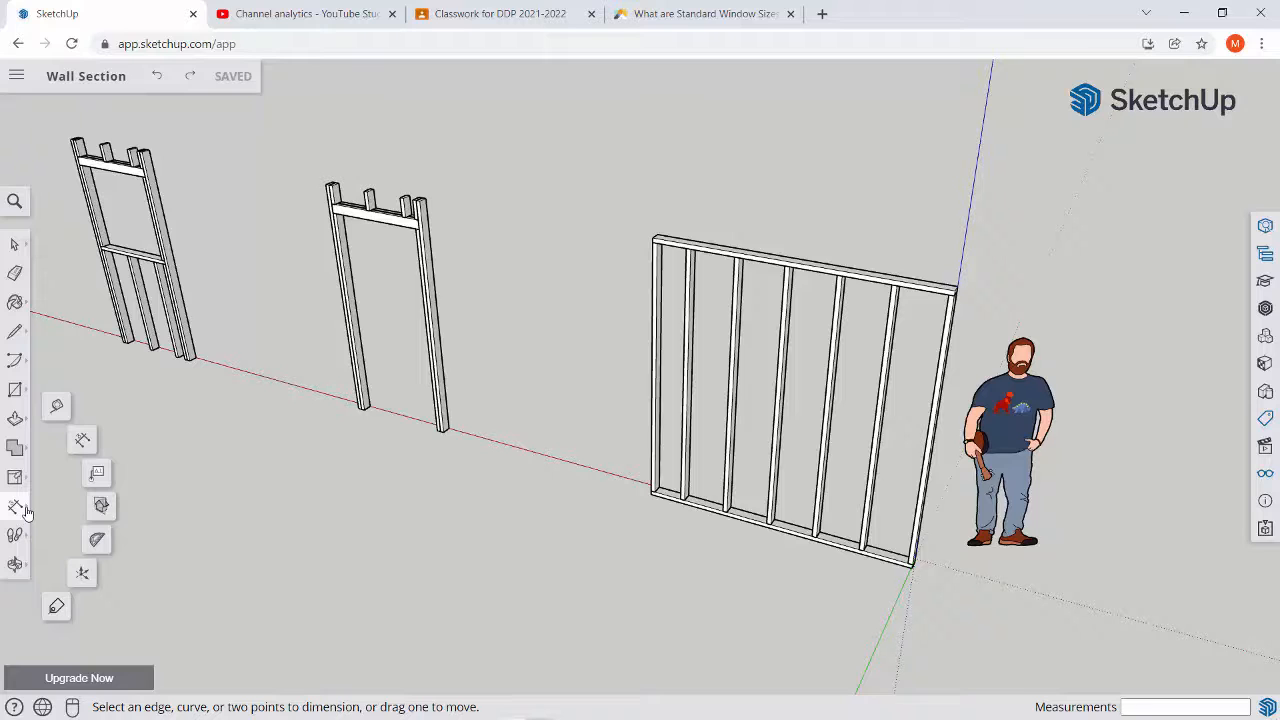
{"action": "left_click", "coordinate": [80, 441]}
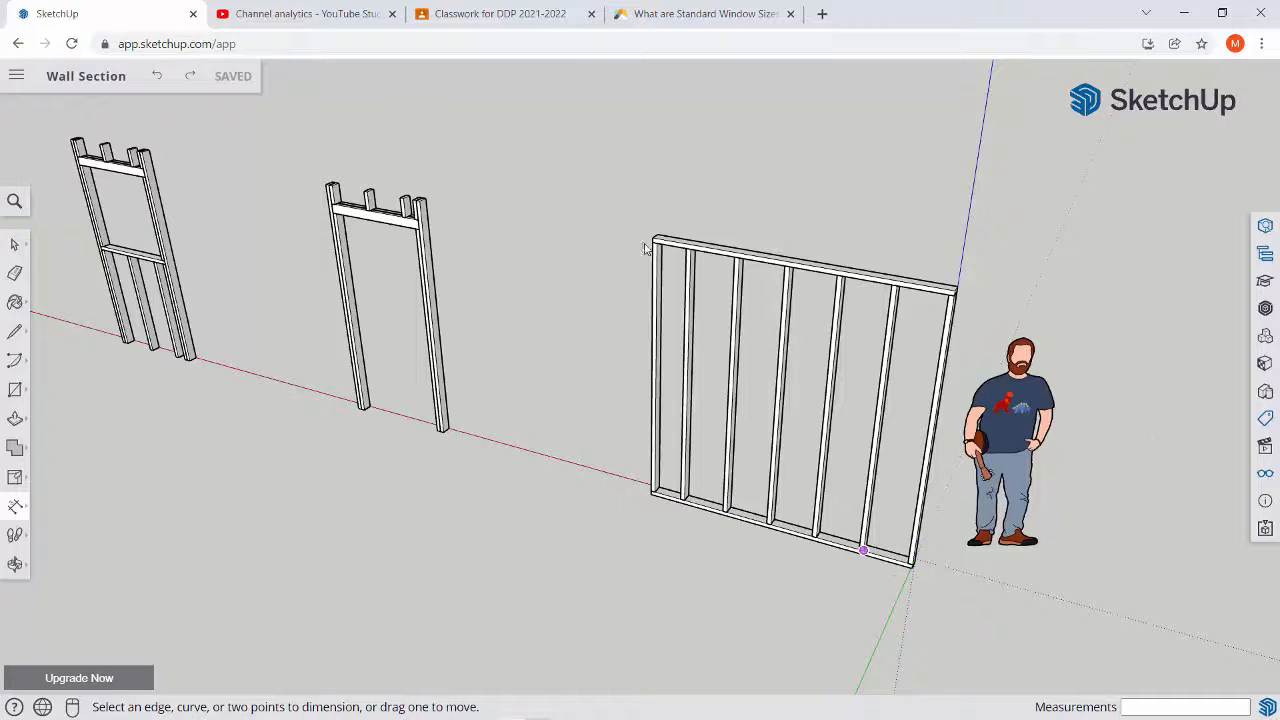
{"action": "scroll", "coordinate": [645, 248], "scroll_direction": "up", "scroll_amount": 5}
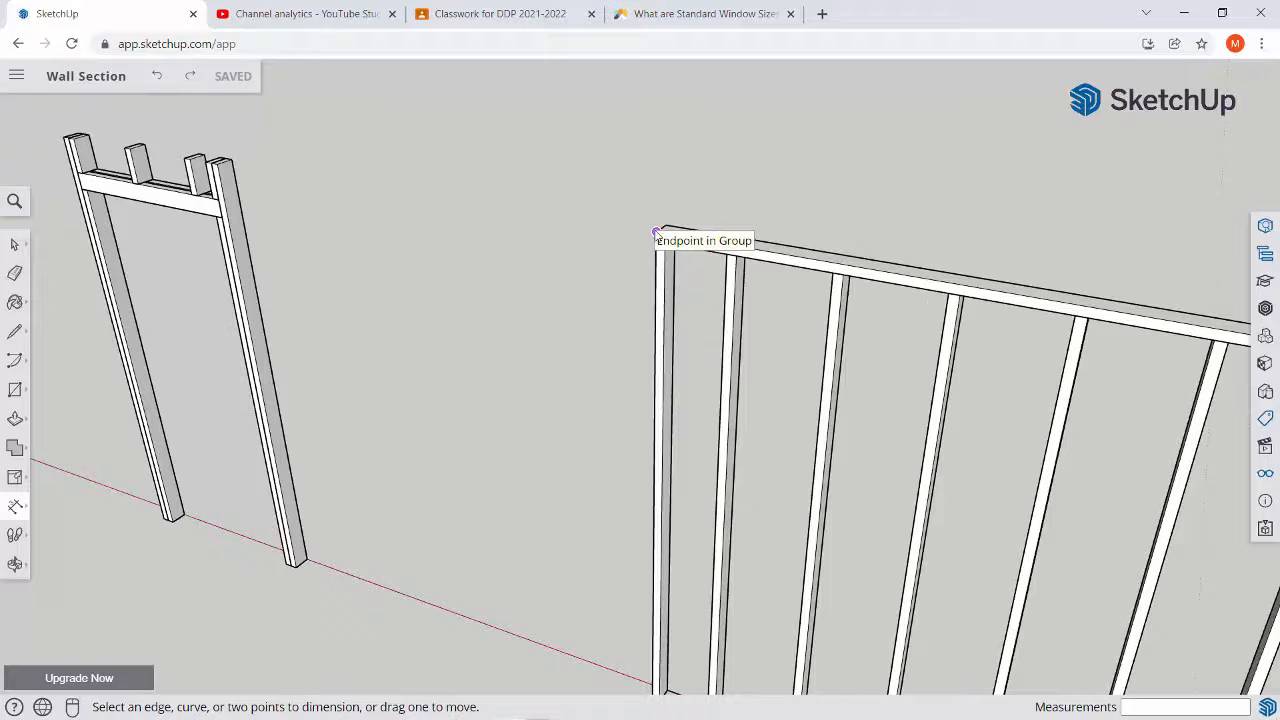
{"action": "left_click", "coordinate": [655, 233]}
{"action": "scroll", "coordinate": [655, 233], "scroll_direction": "down", "scroll_amount": 4}
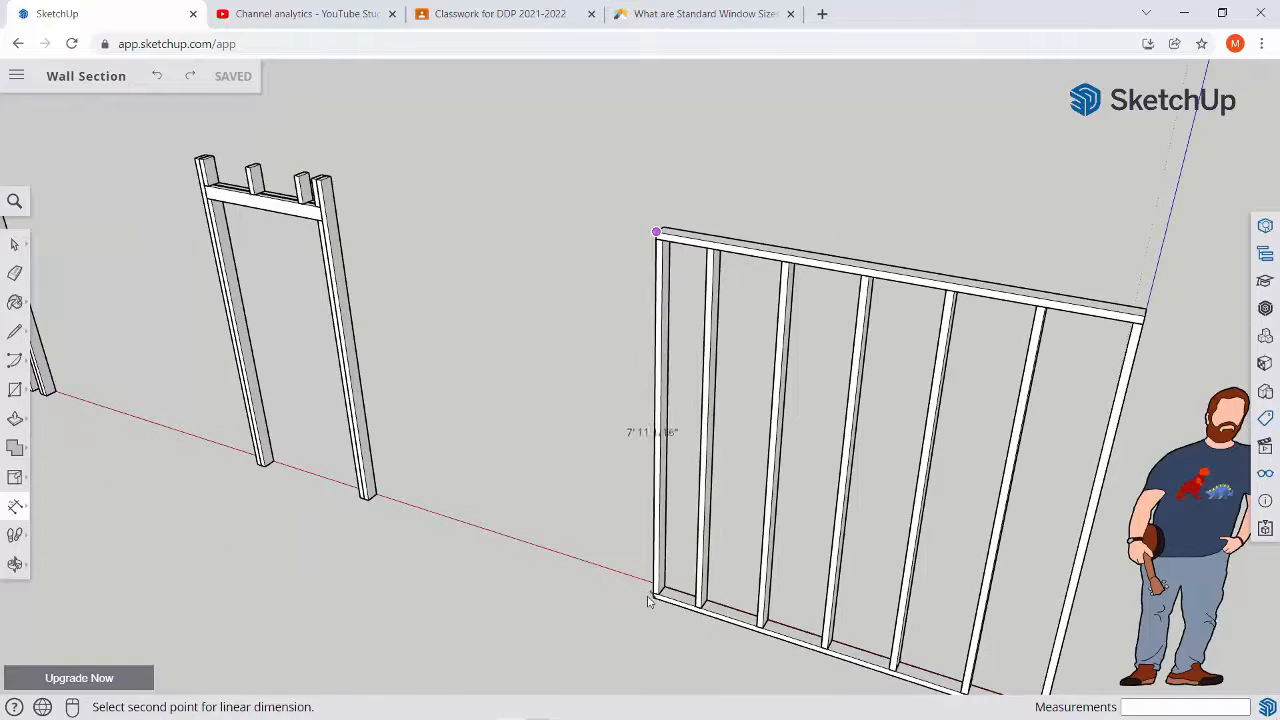
{"action": "scroll", "coordinate": [650, 600], "scroll_direction": "up", "scroll_amount": 5}
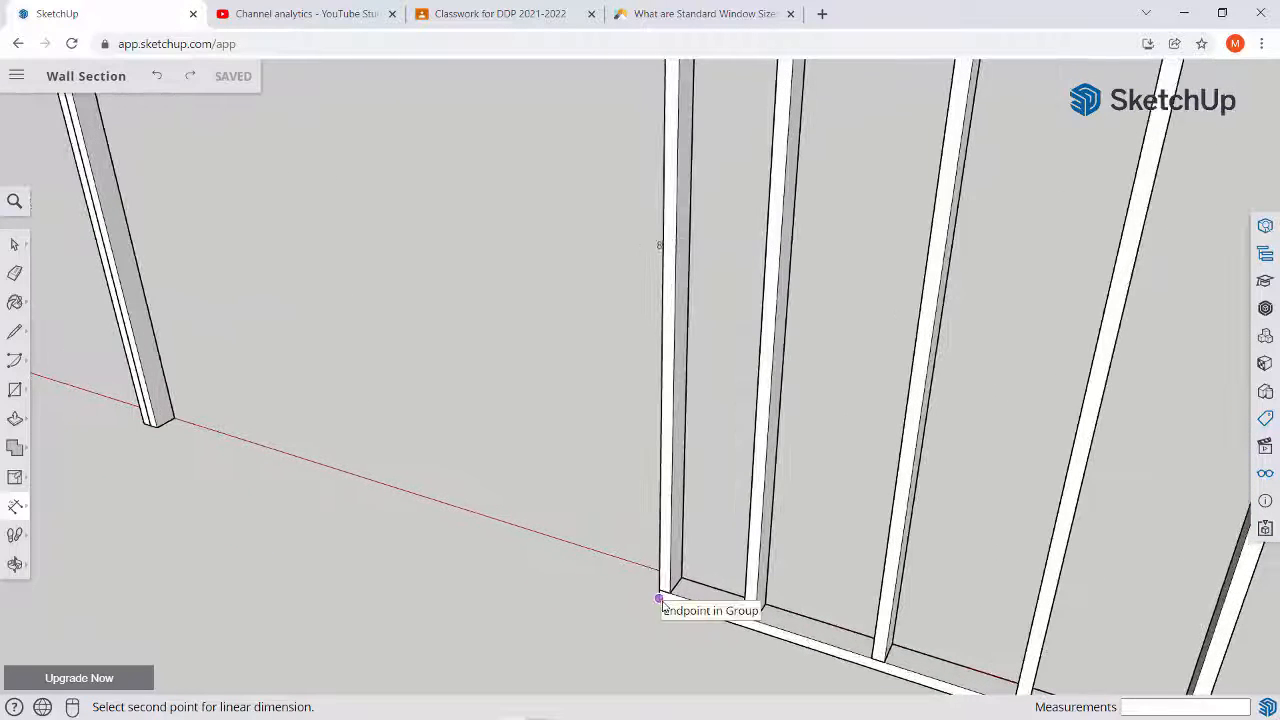
{"action": "left_click", "coordinate": [659, 598]}
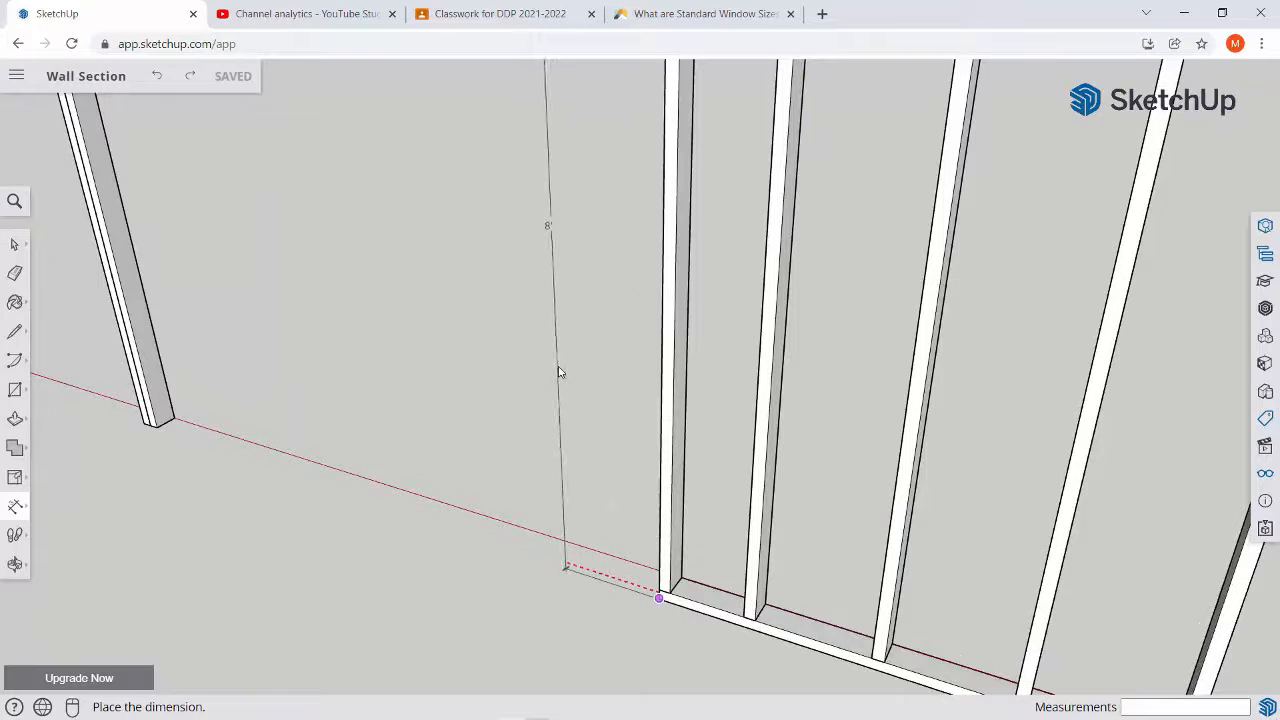
{"action": "left_click", "coordinate": [558, 372]}
{"action": "scroll", "coordinate": [560, 373], "scroll_direction": "down", "scroll_amount": 6}
{"action": "middle_click_drag", "start_coordinate": [563, 374], "coordinate": [702, 397]}
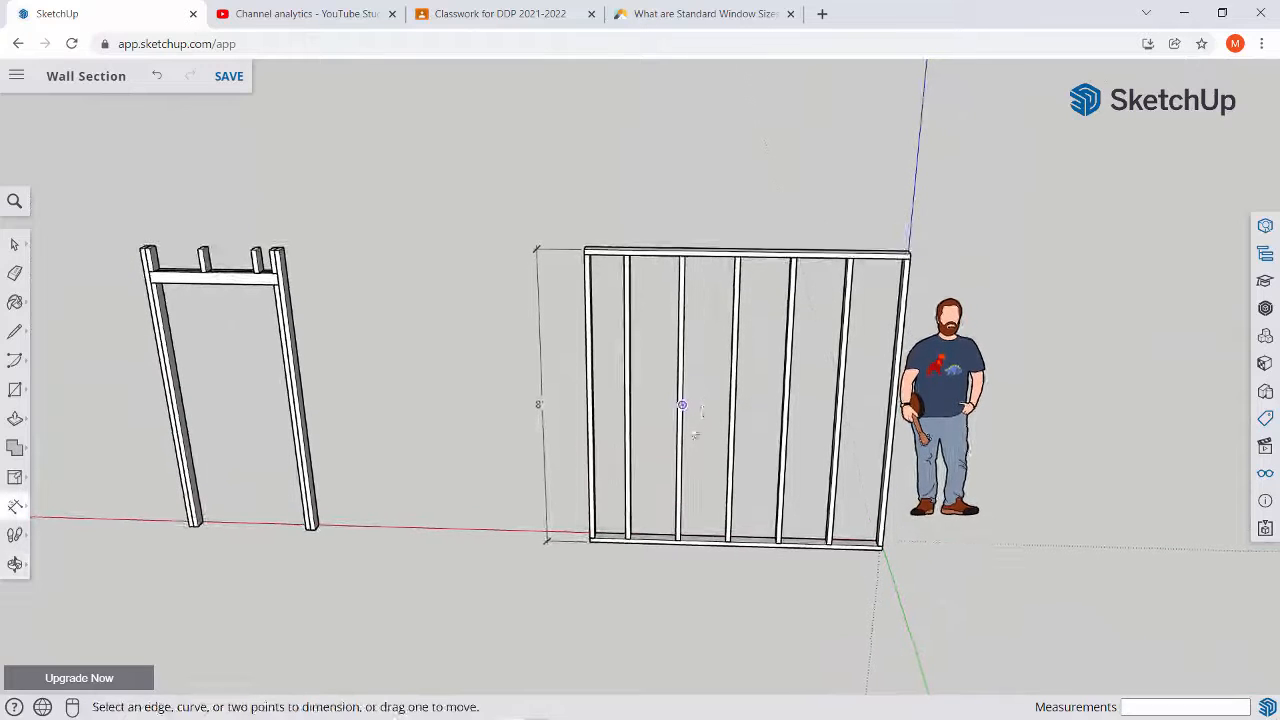
Dimension the centre-to-centre spacing of the end stud and its neighbour nearest the origin, placed above the top plate
{"action": "left_click", "coordinate": [15, 510]}
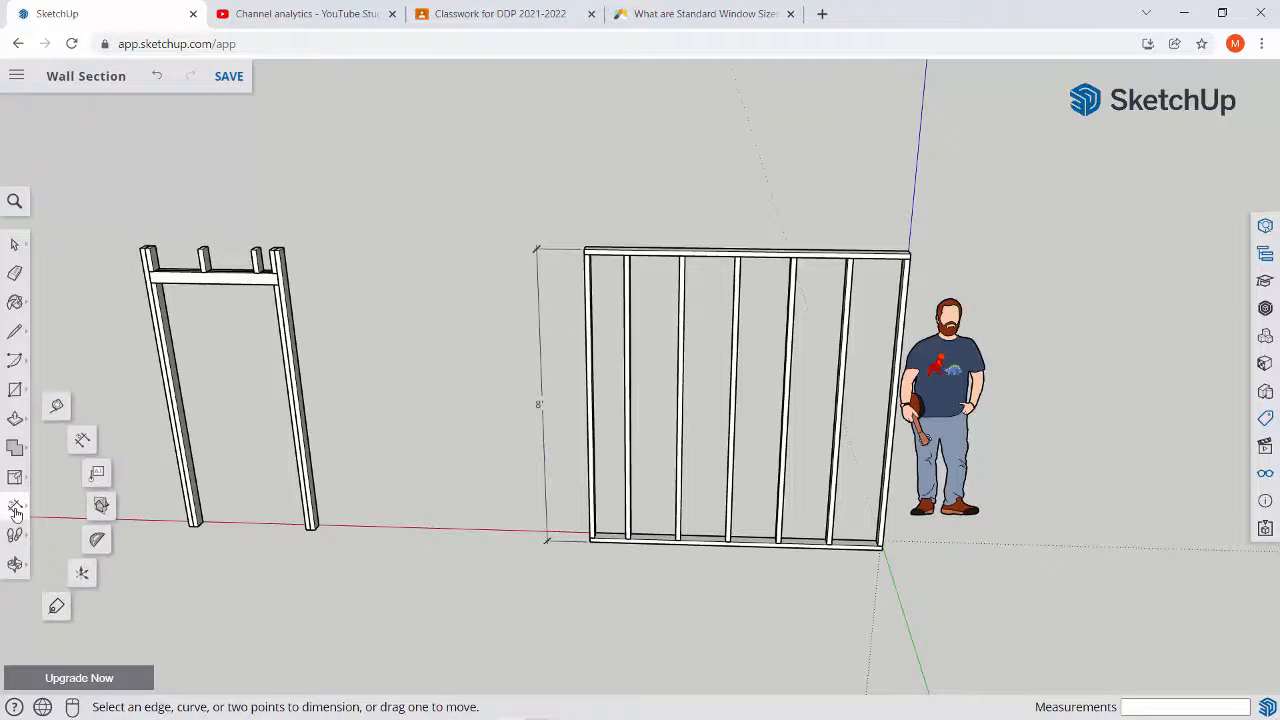
{"action": "left_click", "coordinate": [82, 441]}
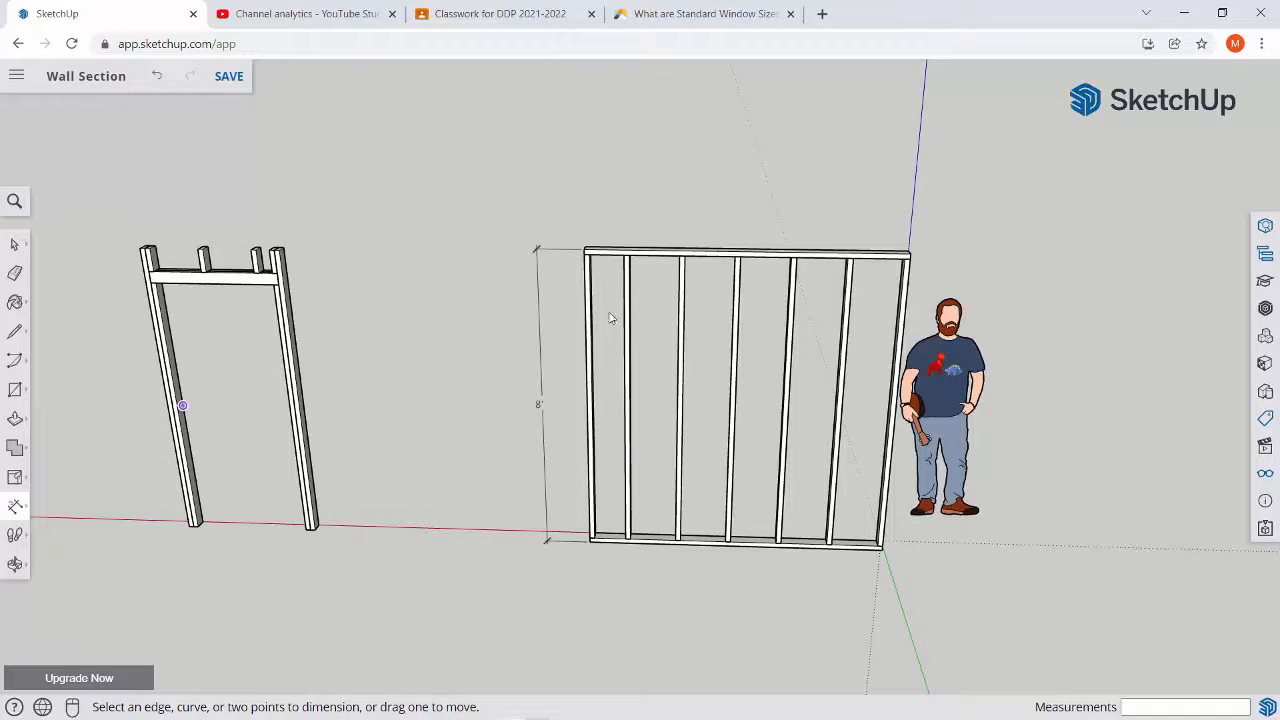
{"action": "scroll", "coordinate": [629, 285], "scroll_direction": "up", "scroll_amount": 8}
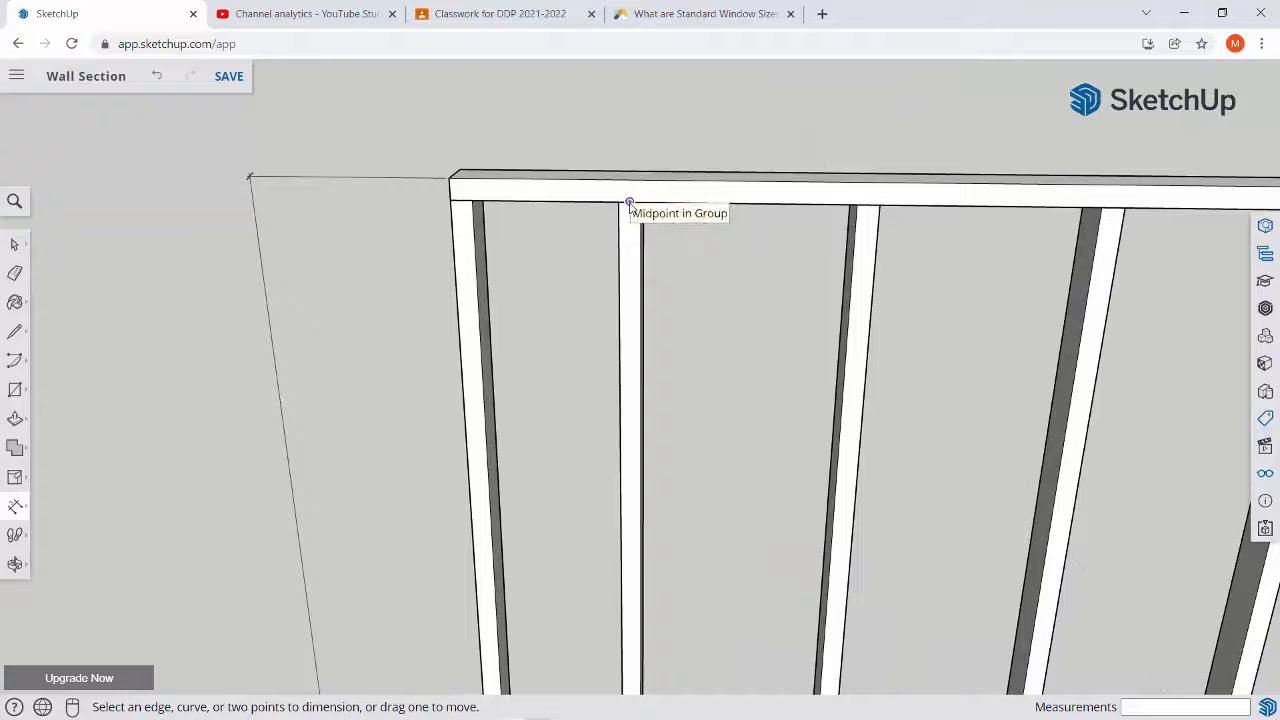
{"action": "scroll", "coordinate": [629, 203], "scroll_direction": "down", "scroll_amount": 6}
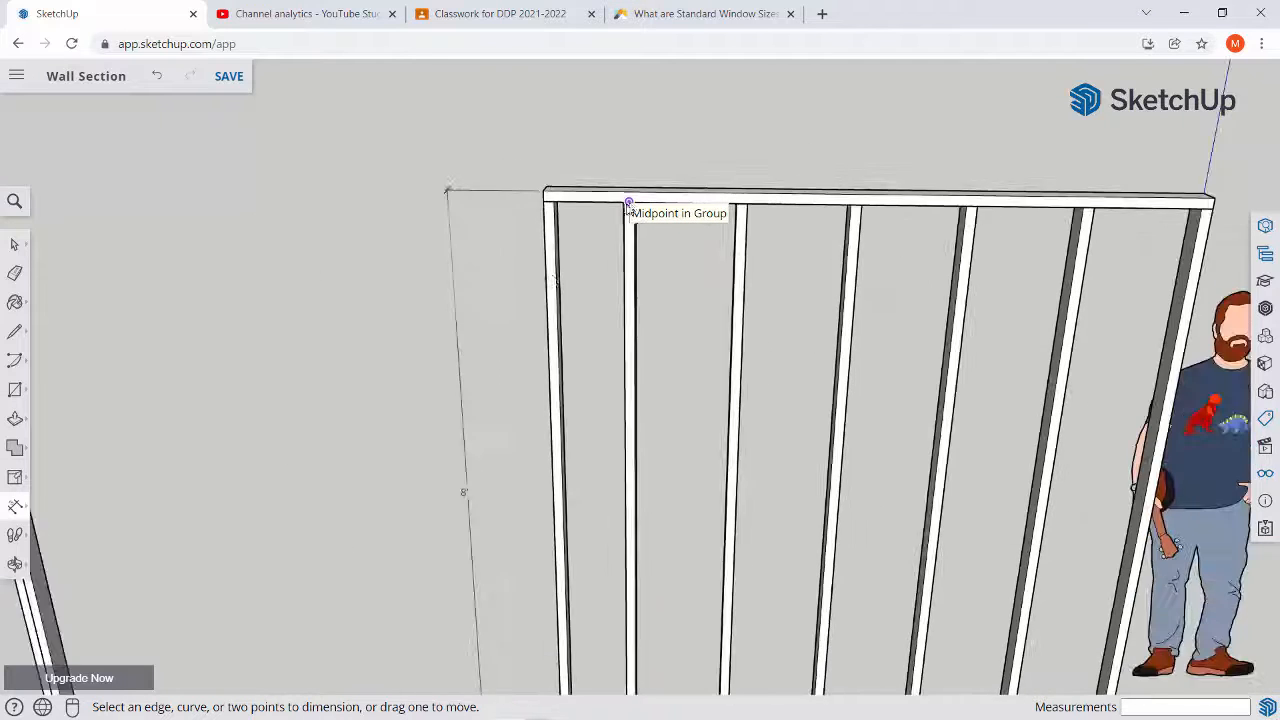
{"action": "mouse_move", "coordinate": [474, 497]}
{"action": "middle_mouse_down"}
{"action": "mouse_move", "coordinate": [404, 437]}
{"action": "mouse_move", "coordinate": [491, 480]}
{"action": "mouse_move", "coordinate": [495, 503]}
{"action": "middle_mouse_up"}
{"action": "scroll", "coordinate": [495, 503], "scroll_direction": "down", "scroll_amount": 3}
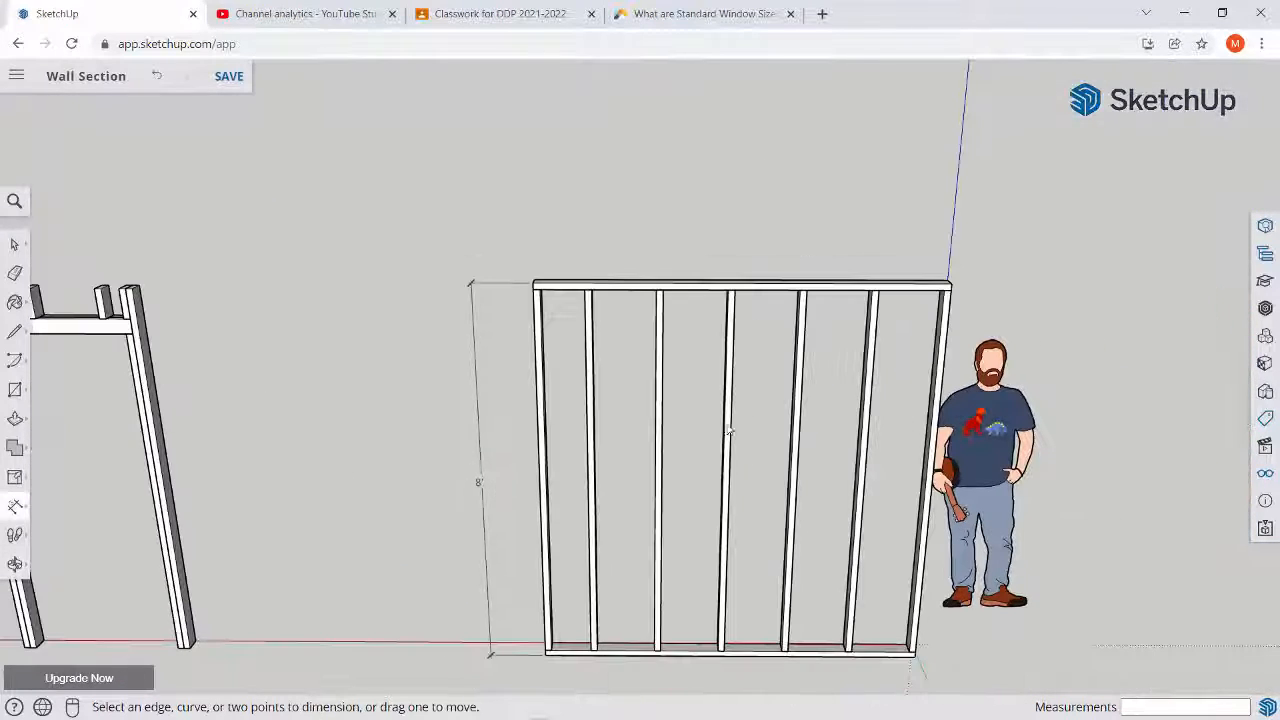
{"action": "scroll", "coordinate": [945, 300], "scroll_direction": "up", "scroll_amount": 10}
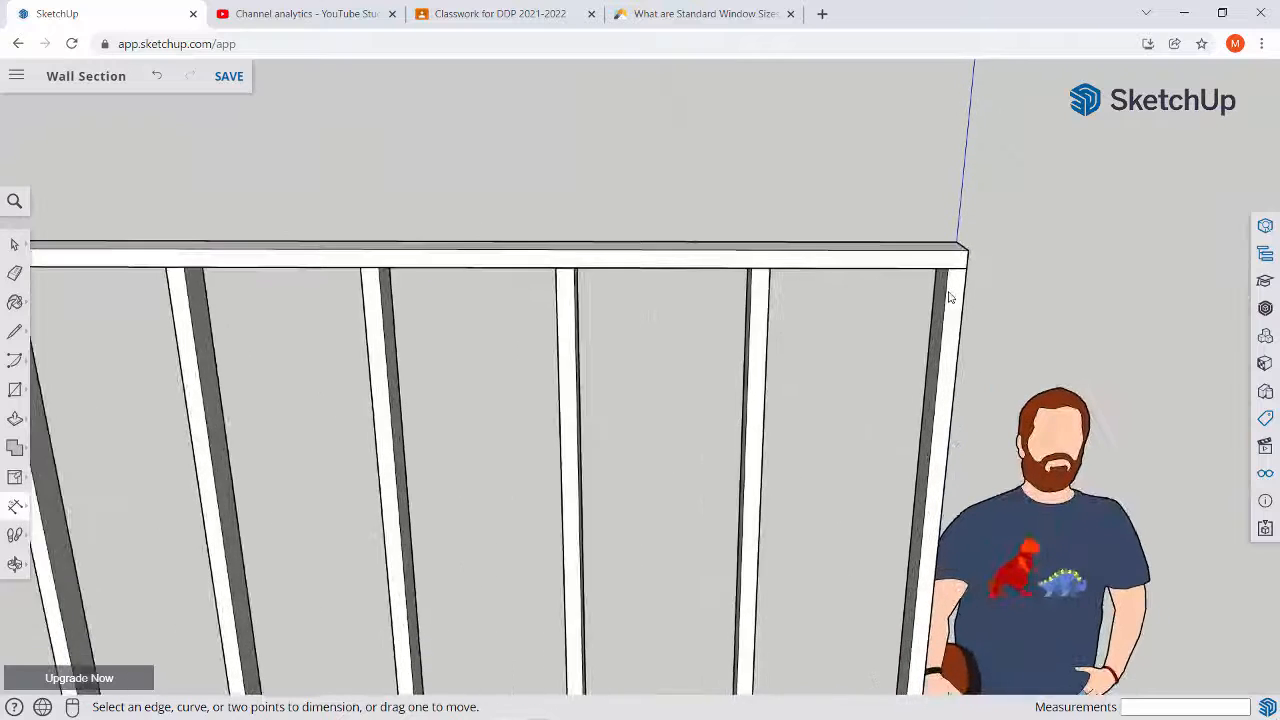
{"action": "left_click", "coordinate": [961, 262]}
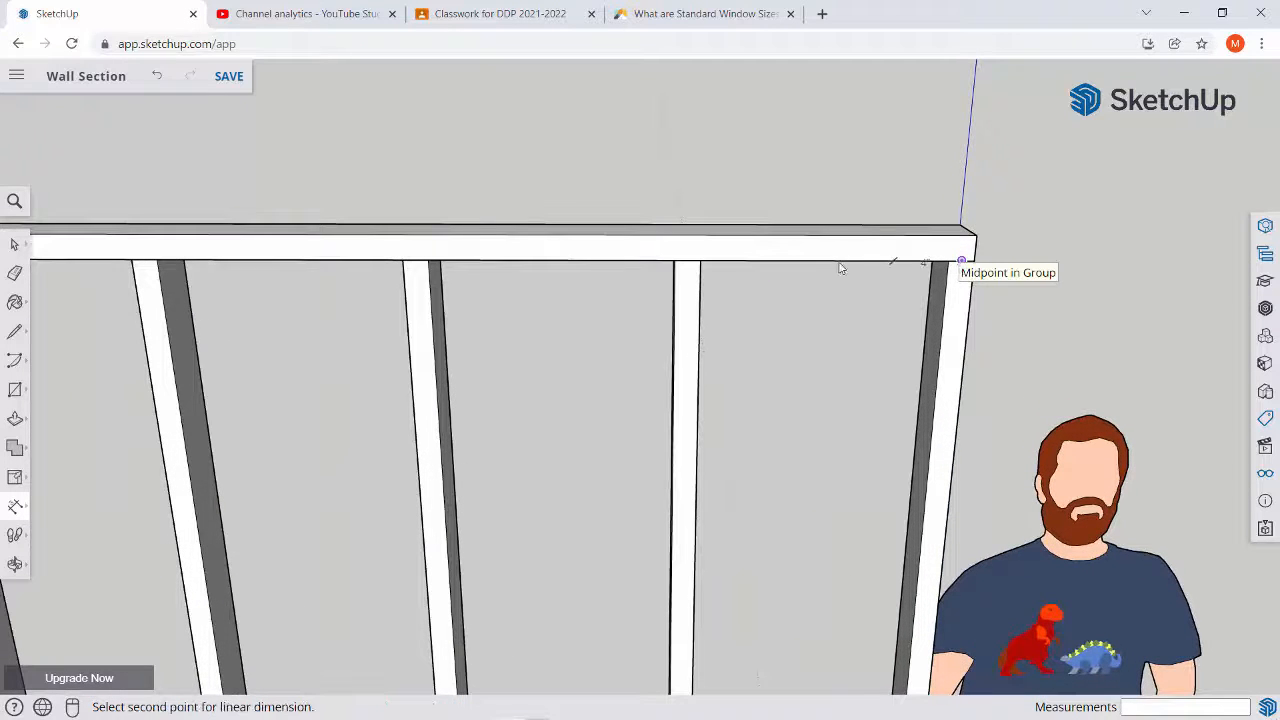
{"action": "left_click", "coordinate": [786, 168]}
{"action": "scroll", "coordinate": [800, 175], "scroll_direction": "down", "scroll_amount": 4}
{"action": "middle_click_drag", "start_coordinate": [810, 192], "coordinate": [952, 372]}
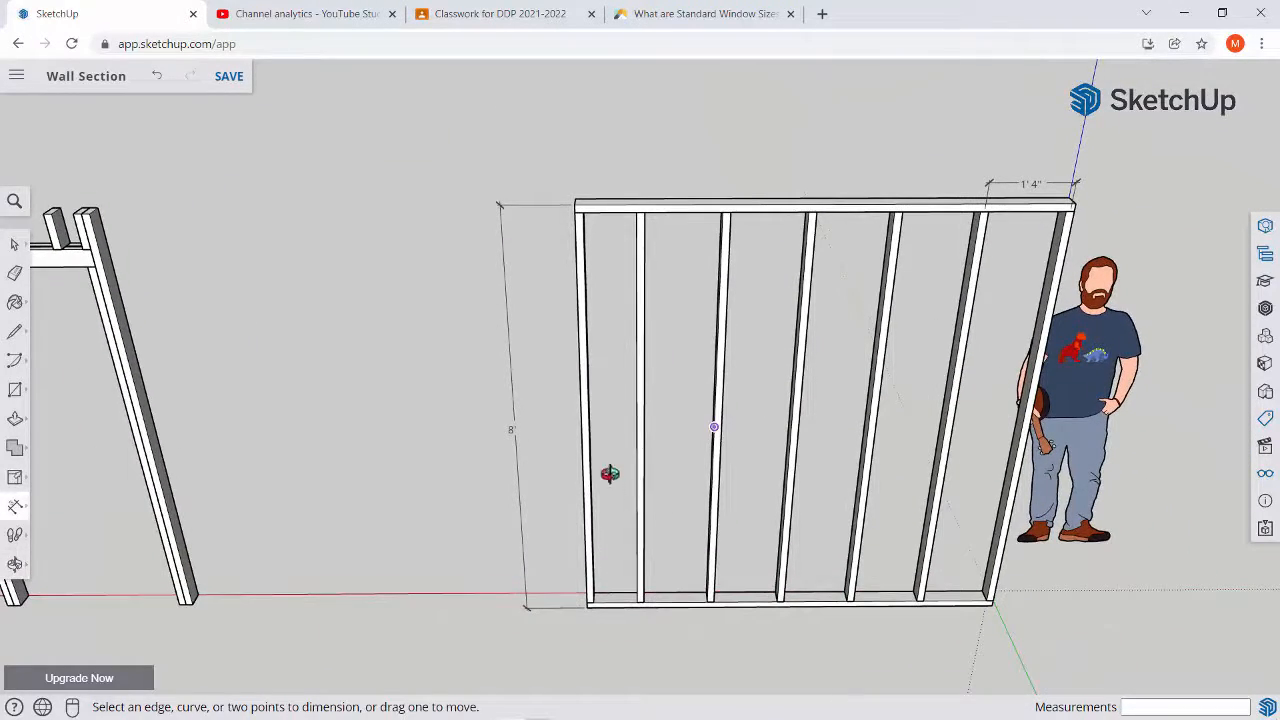
Dimension the height of the end stud between the two plates, placed between the frame and the overall height dimension
{"action": "middle_click_drag", "start_coordinate": [610, 473], "coordinate": [578, 207]}
{"action": "scroll", "coordinate": [598, 205], "scroll_direction": "up", "scroll_amount": 2}
{"action": "left_click", "coordinate": [583, 195]}
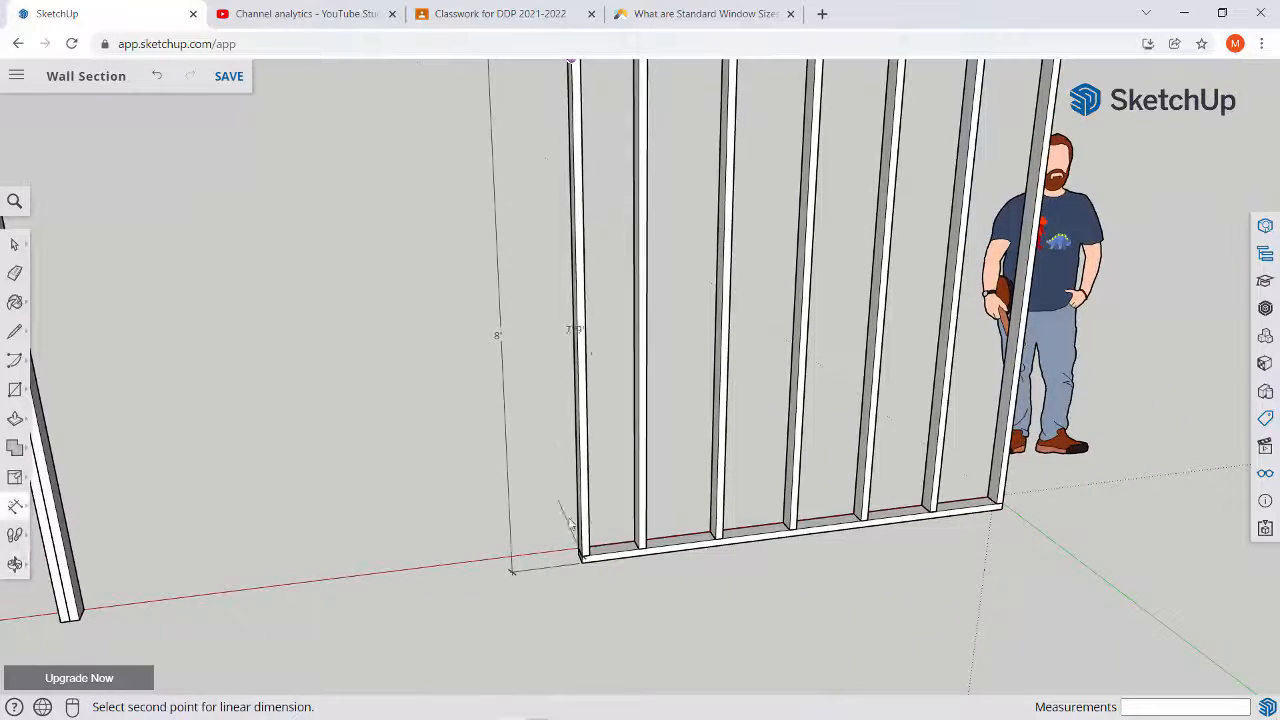
{"action": "scroll", "coordinate": [583, 553], "scroll_direction": "up", "scroll_amount": 4}
{"action": "left_click", "coordinate": [579, 565]}
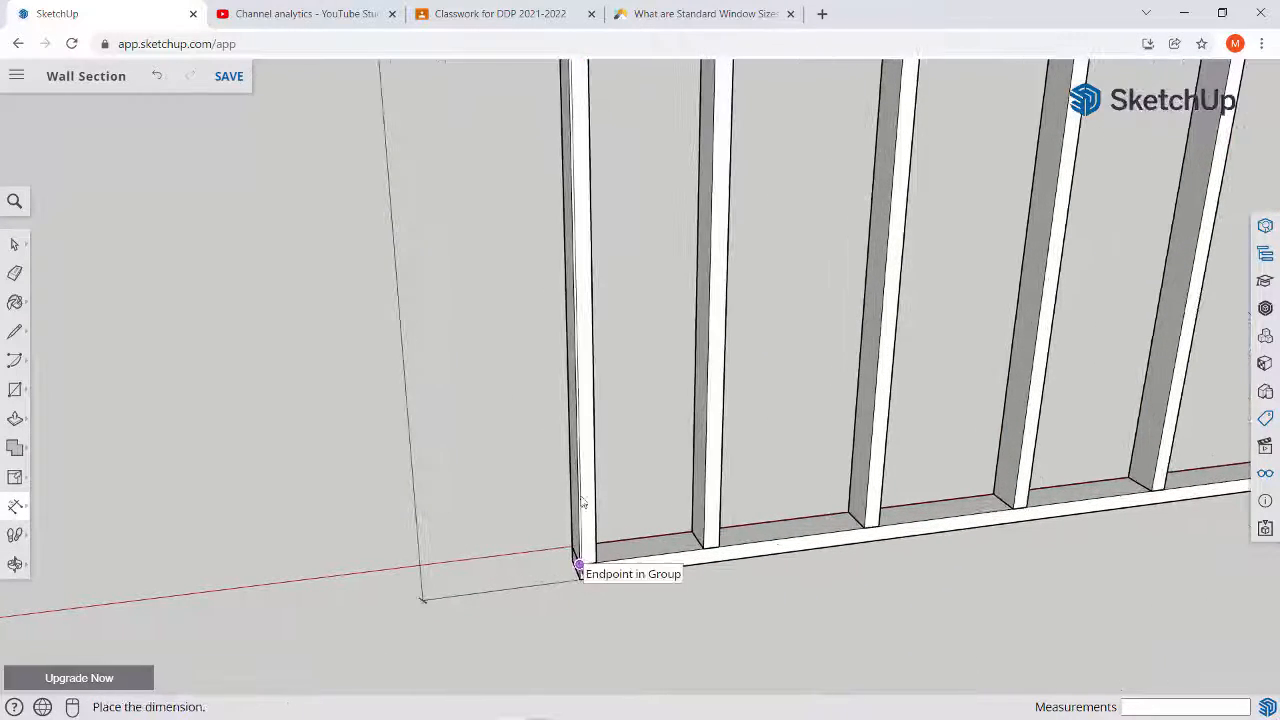
{"action": "scroll", "coordinate": [508, 330], "scroll_direction": "down", "scroll_amount": 3}
{"action": "middle_click_drag", "start_coordinate": [509, 349], "coordinate": [443, 340]}
{"action": "left_click", "coordinate": [466, 240]}
{"action": "scroll", "coordinate": [466, 239], "scroll_direction": "down", "scroll_amount": 3}
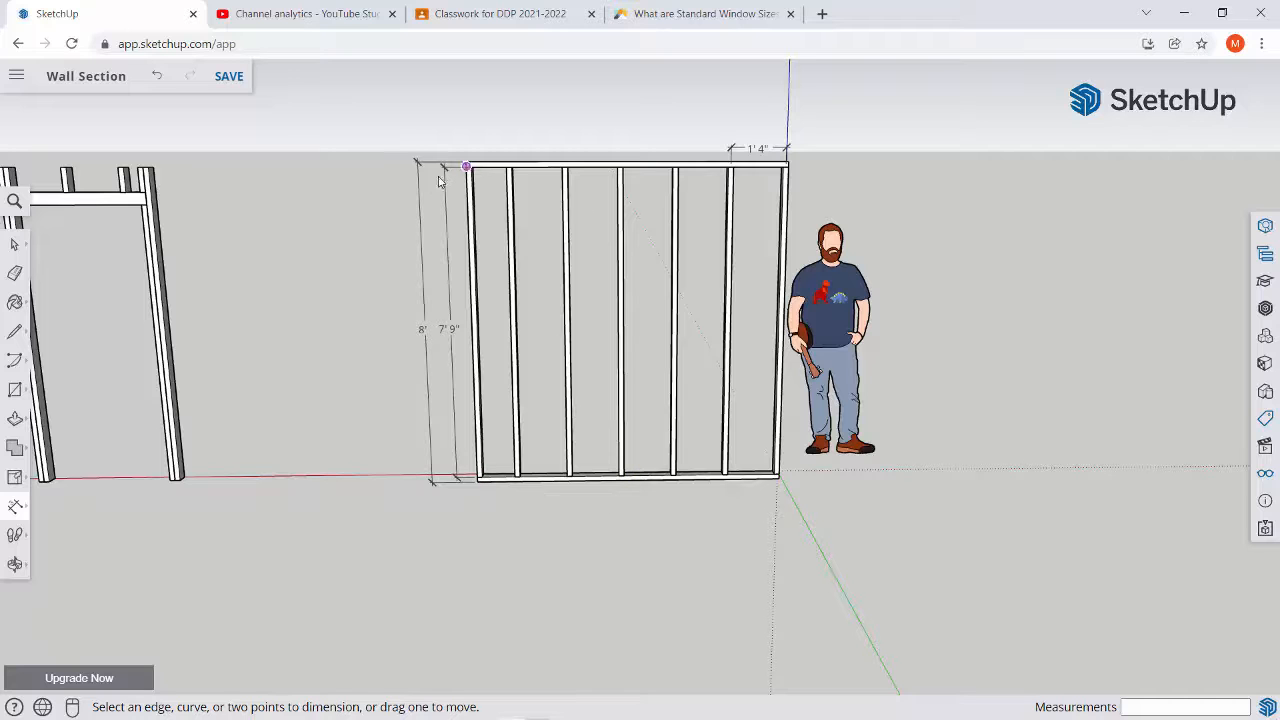
Dimension the face width of the corner stud nearest the origin at its base, placed below the bottom plate
{"action": "middle_click_drag", "start_coordinate": [697, 300], "coordinate": [602, 310]}
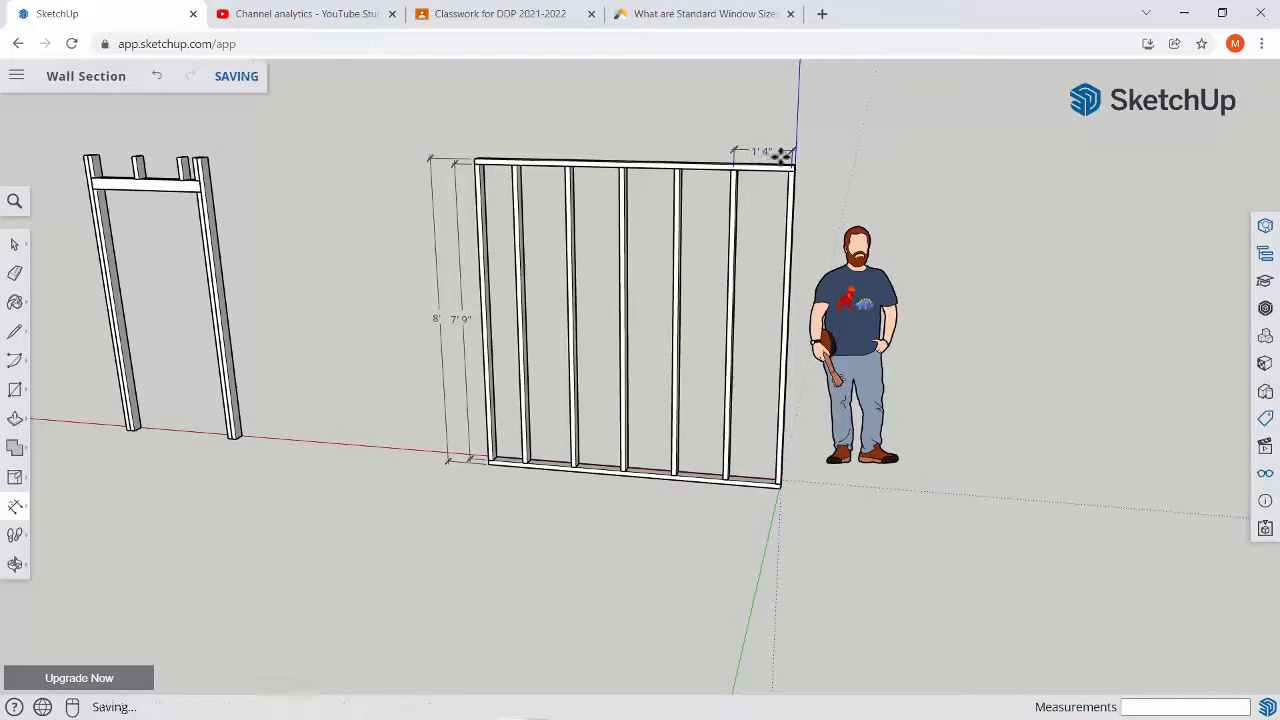
{"action": "scroll", "coordinate": [734, 162], "scroll_direction": "up", "scroll_amount": 5}
{"action": "scroll", "coordinate": [734, 150], "scroll_direction": "down", "scroll_amount": 5}
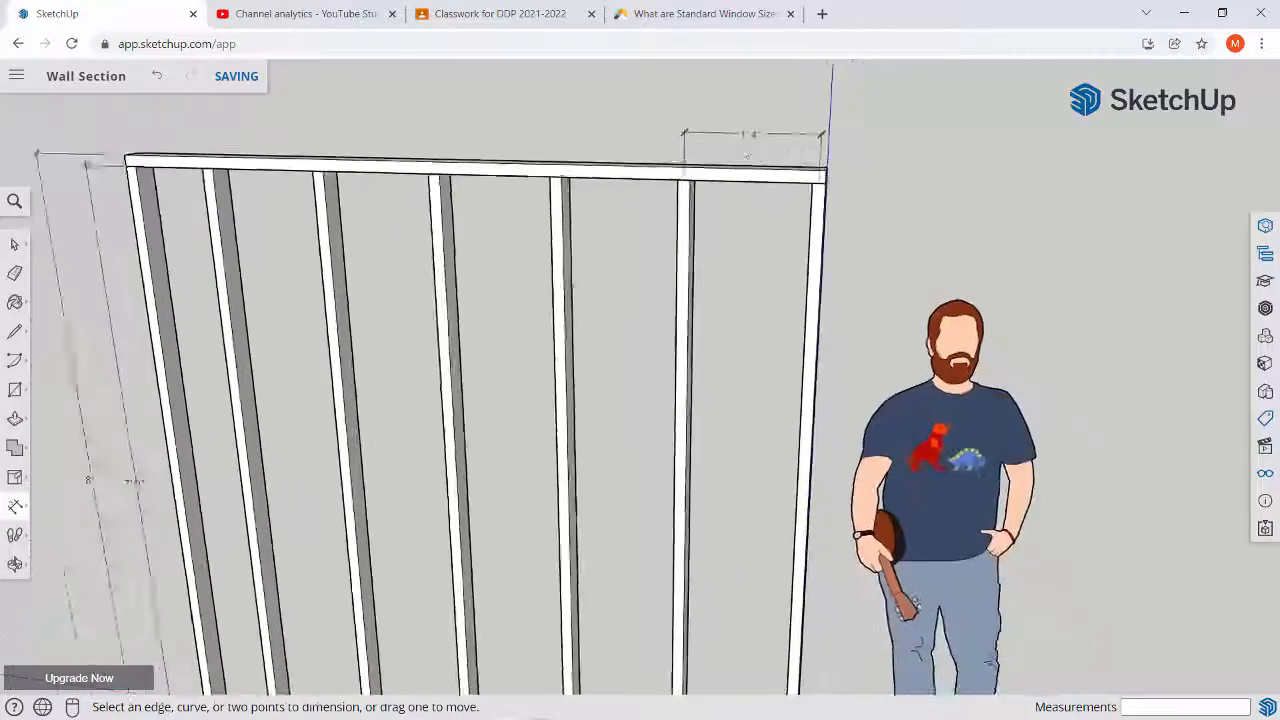
{"action": "middle_click_drag", "start_coordinate": [740, 160], "coordinate": [1040, 465]}
{"action": "scroll", "coordinate": [780, 562], "scroll_direction": "up", "scroll_amount": 3}
{"action": "scroll", "coordinate": [780, 560], "scroll_direction": "up", "scroll_amount": 5}
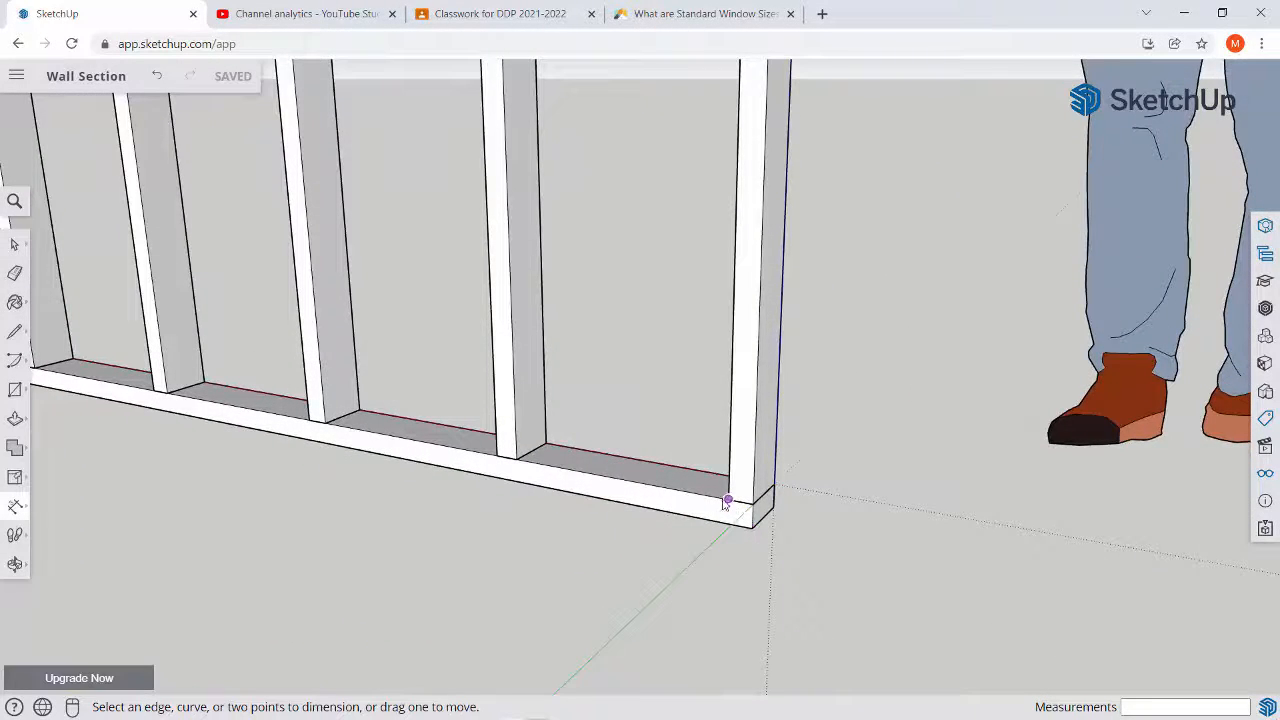
{"action": "left_click", "coordinate": [754, 506]}
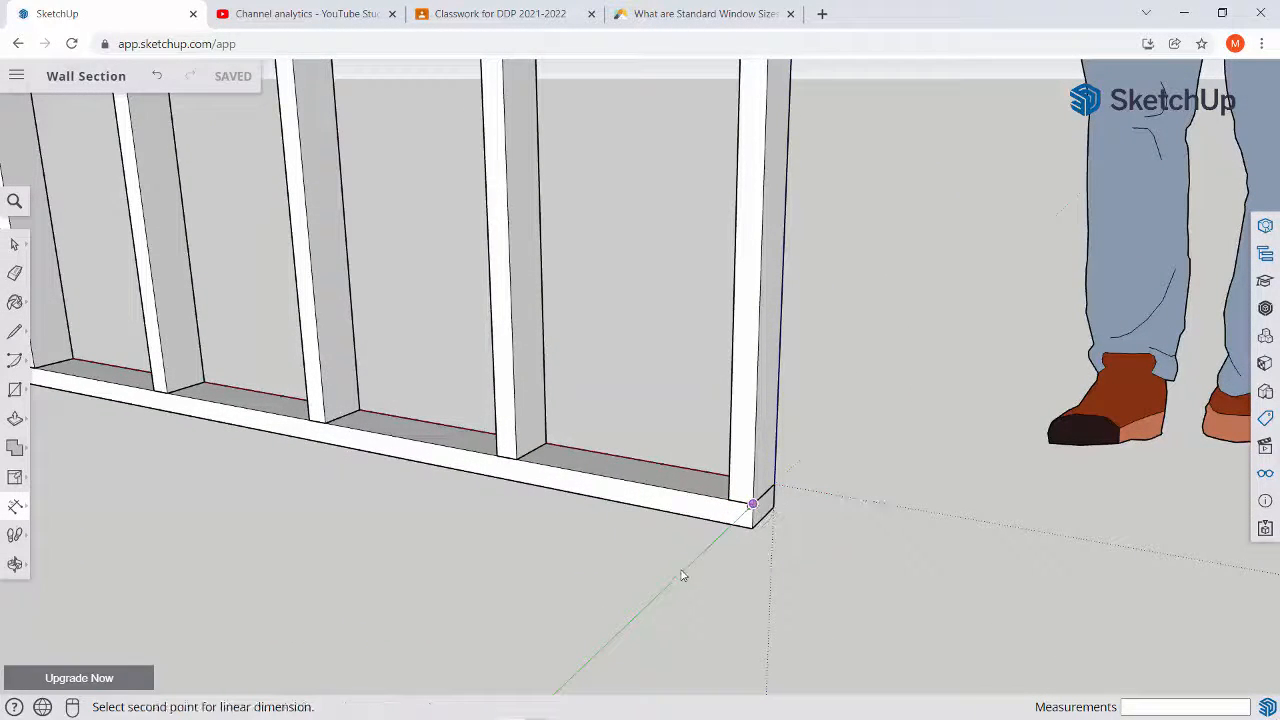
{"action": "middle_click_drag", "start_coordinate": [680, 574], "coordinate": [745, 497]}
{"action": "left_click", "coordinate": [754, 488]}
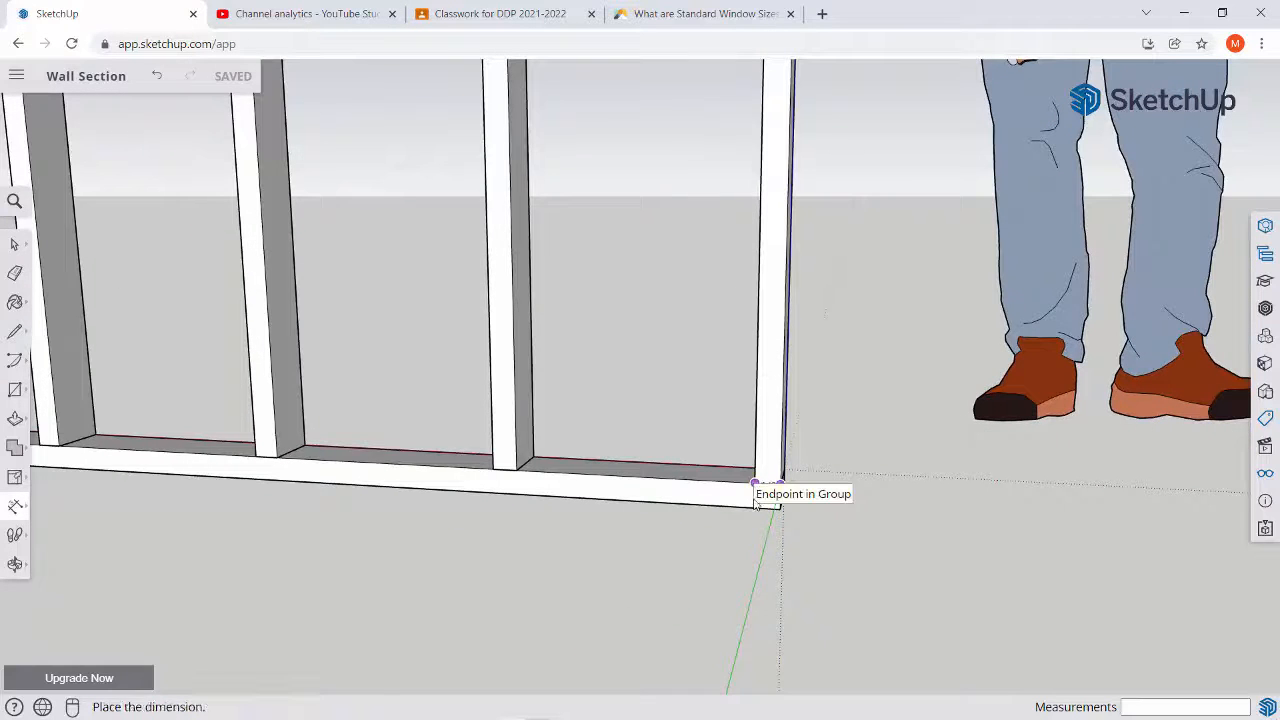
{"action": "left_click", "coordinate": [758, 568]}
{"action": "middle_click_drag", "start_coordinate": [699, 556], "coordinate": [808, 562]}
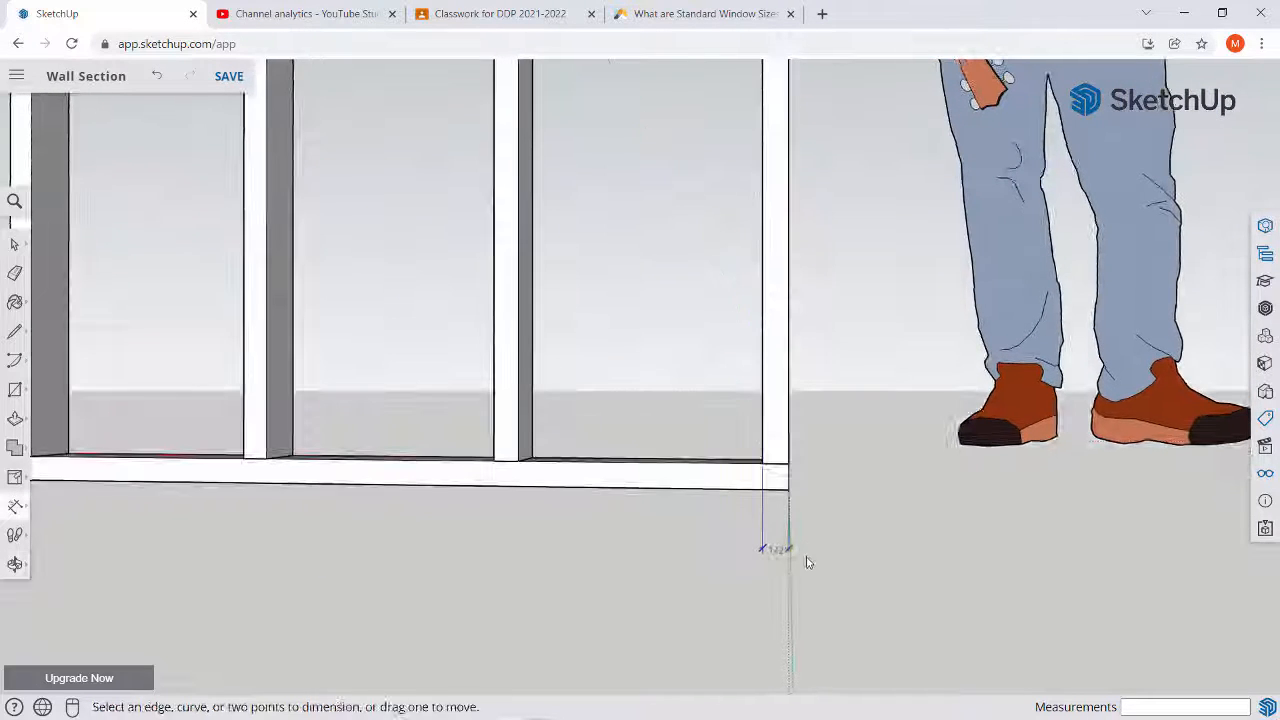
{"action": "left_click", "coordinate": [774, 552]}
{"action": "left_click", "coordinate": [771, 551]}
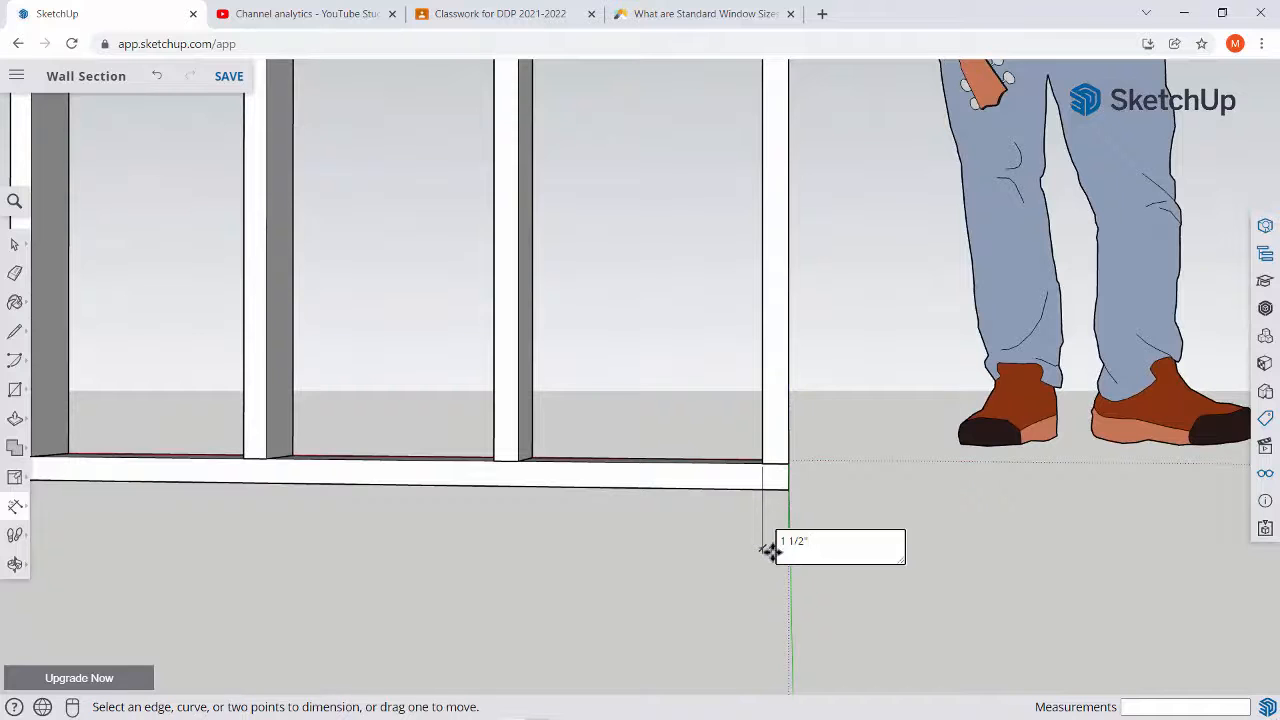
Dimension the depth of the same corner stud at its base, placed below the bottom plate
{"action": "middle_click_drag", "start_coordinate": [763, 509], "coordinate": [618, 531]}
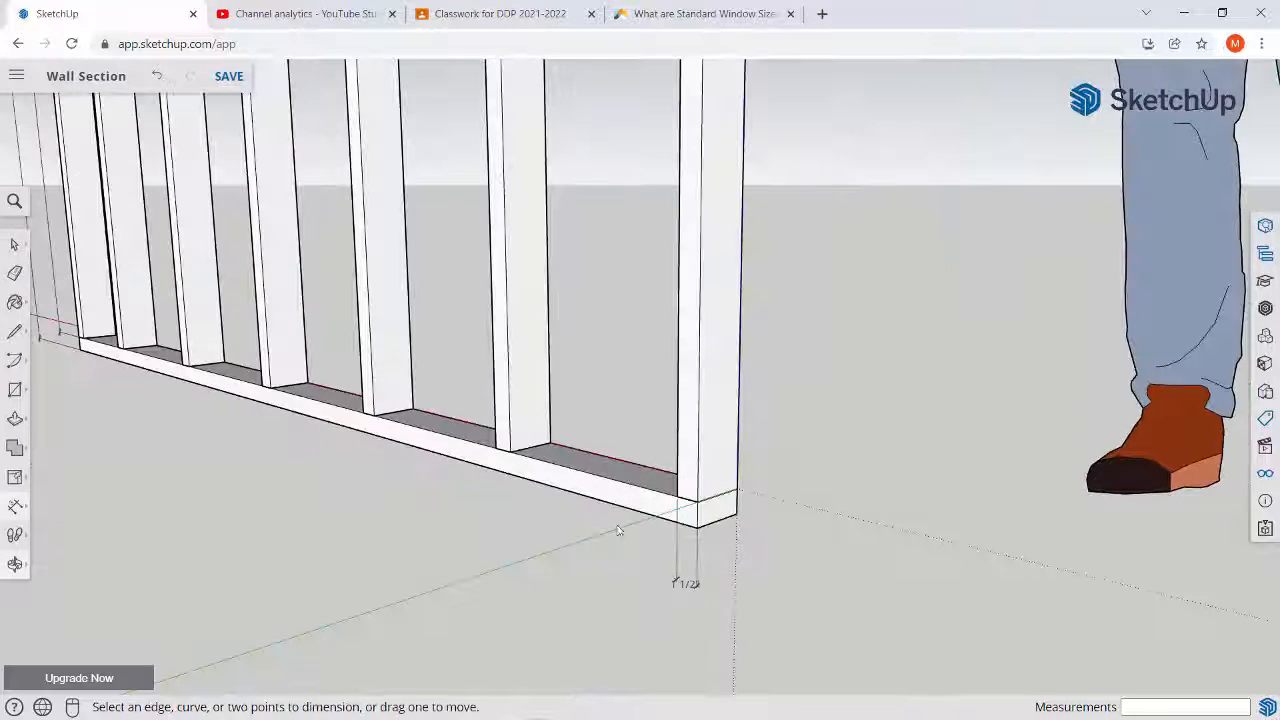
{"action": "left_click", "coordinate": [697, 503]}
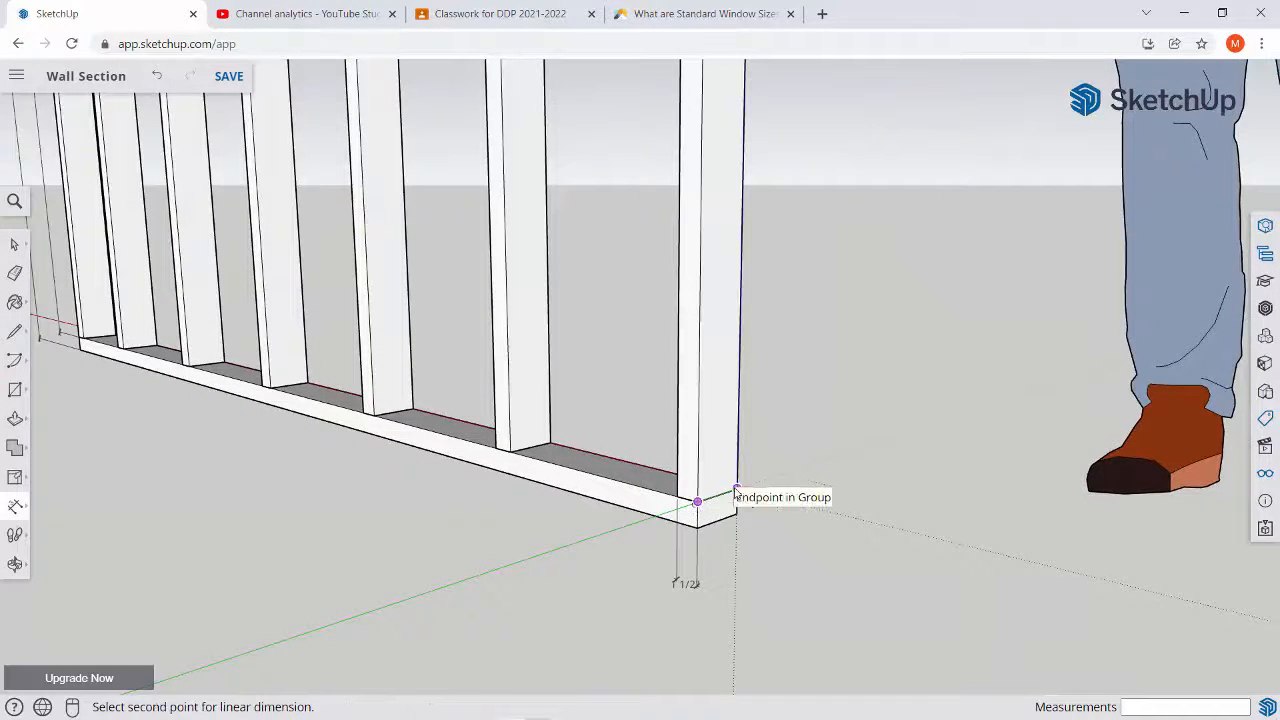
{"action": "left_click", "coordinate": [733, 556]}
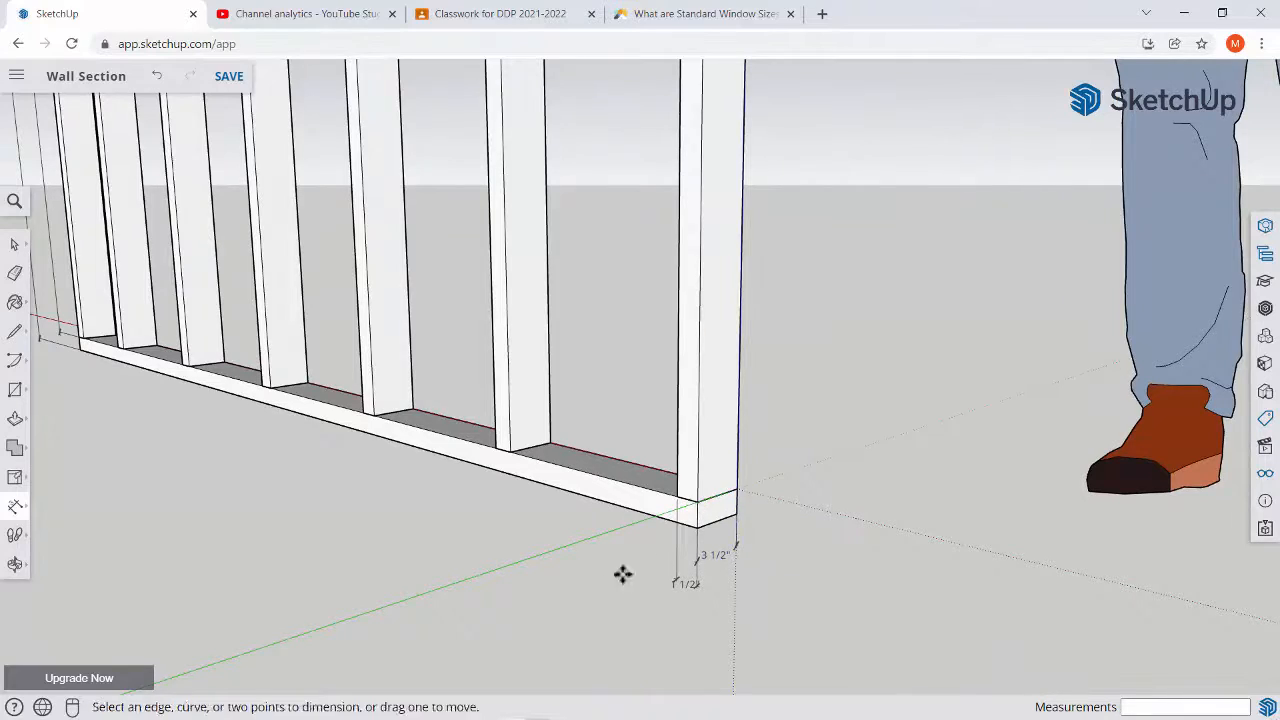
{"action": "middle_click_drag", "start_coordinate": [623, 574], "coordinate": [872, 580]}
{"action": "scroll", "coordinate": [694, 511], "scroll_direction": "down", "scroll_amount": 8}
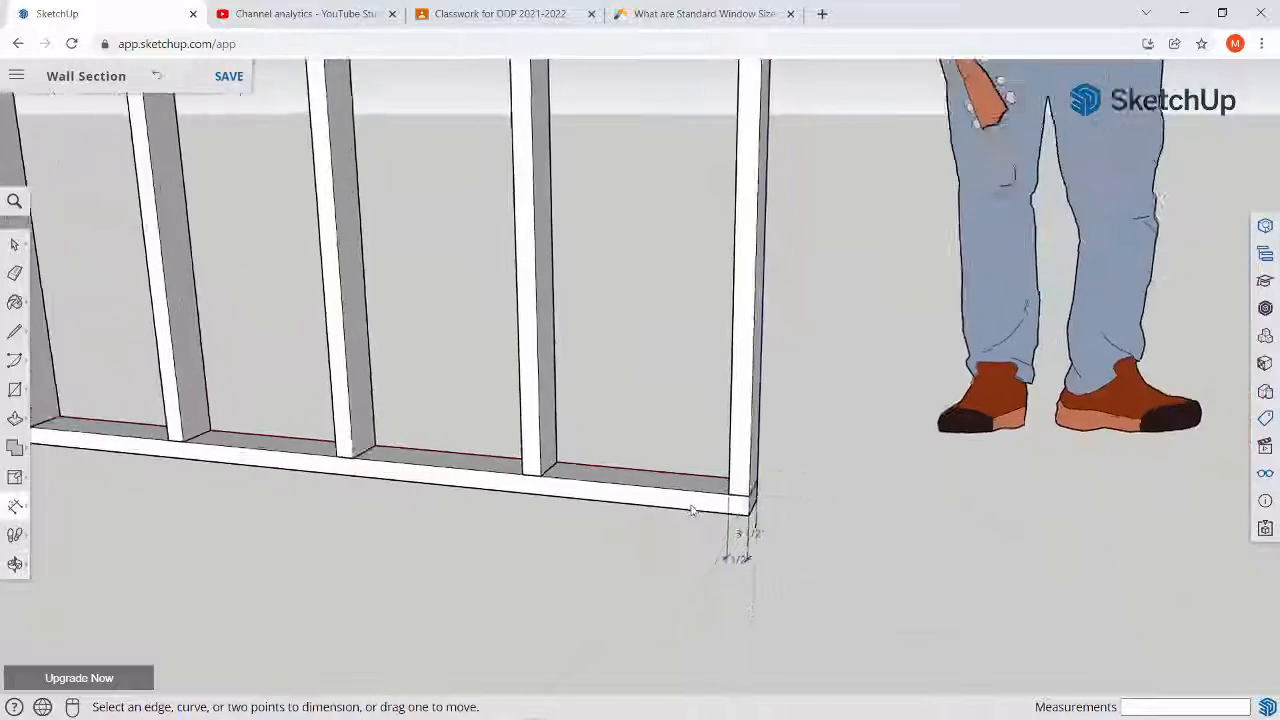
Examine the placed dimensions around the wall frame, including those at the corner stud's base and near the top plate
{"action": "middle_click_drag", "start_coordinate": [449, 468], "coordinate": [886, 592]}
{"action": "scroll", "coordinate": [886, 592], "scroll_direction": "down", "scroll_amount": 3}
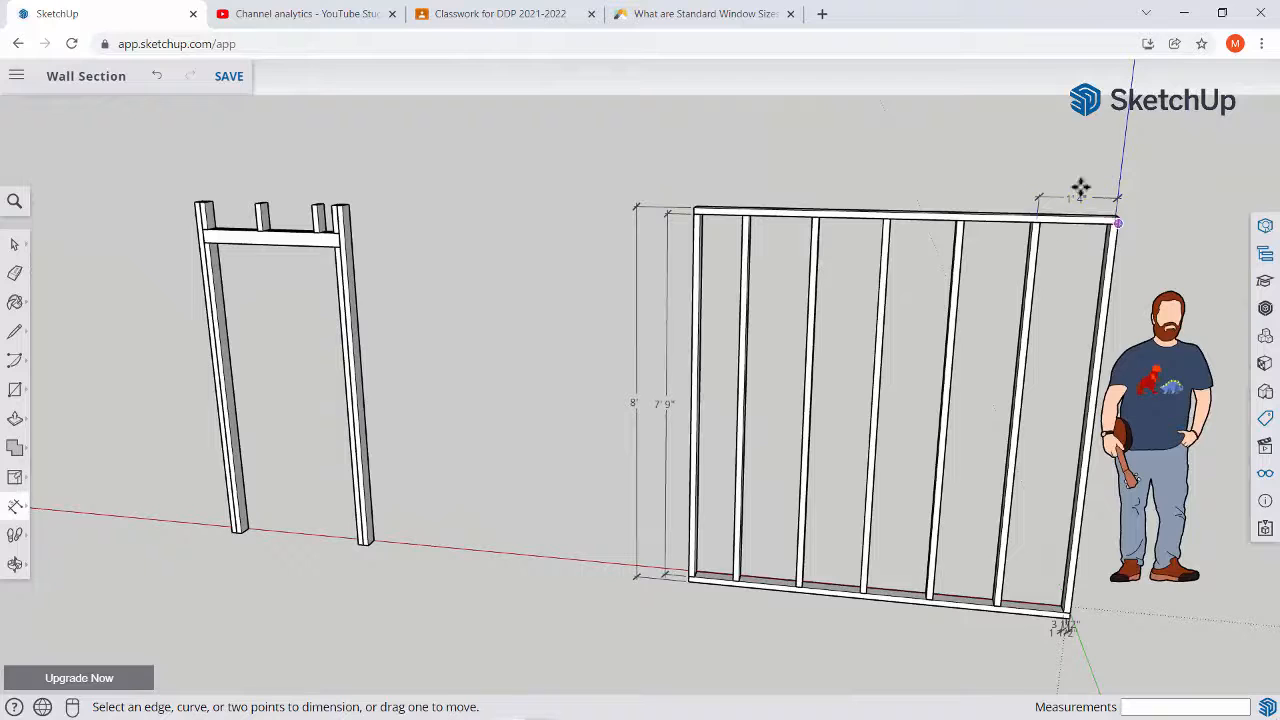
{"action": "middle_click_drag", "start_coordinate": [1044, 479], "coordinate": [666, 200]}
{"action": "scroll", "coordinate": [840, 495], "scroll_direction": "up", "scroll_amount": 8}
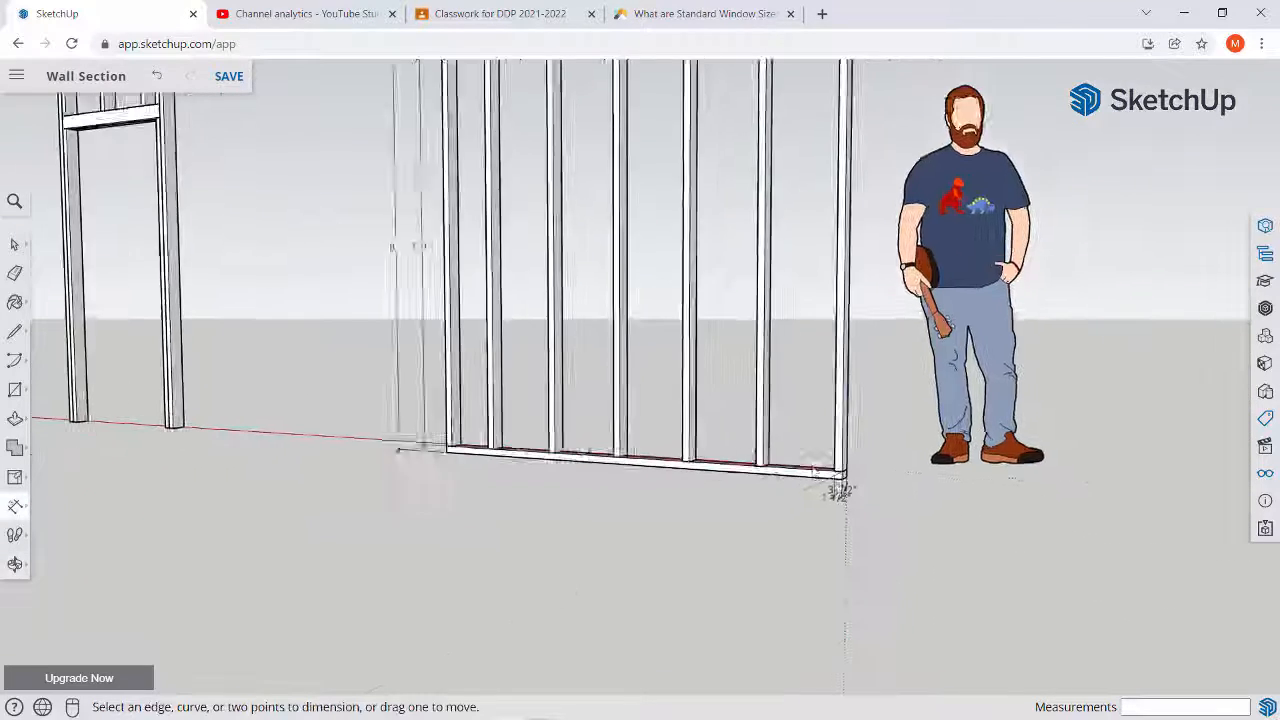
{"action": "scroll", "coordinate": [860, 505], "scroll_direction": "up", "scroll_amount": 5}
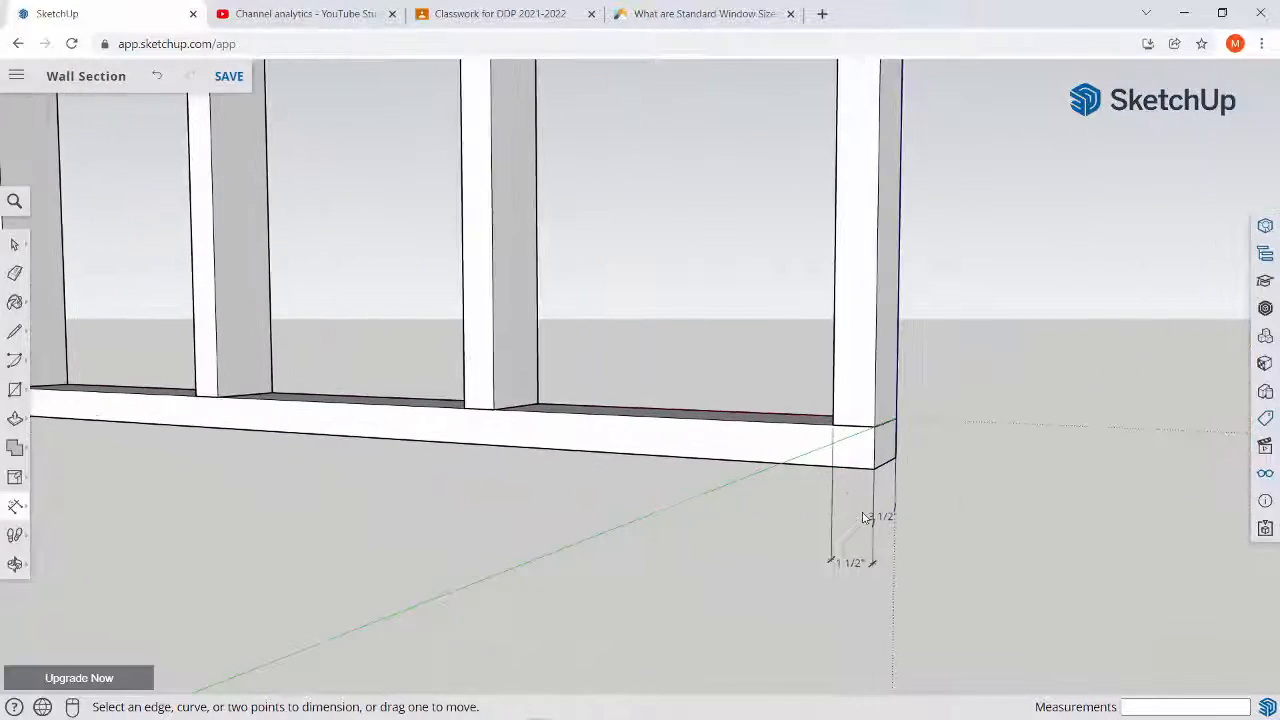
{"action": "mouse_move", "coordinate": [890, 507]}
{"action": "middle_mouse_down"}
{"action": "mouse_move", "coordinate": [797, 477]}
{"action": "mouse_move", "coordinate": [626, 477]}
{"action": "mouse_move", "coordinate": [477, 457]}
{"action": "mouse_move", "coordinate": [537, 423]}
{"action": "mouse_move", "coordinate": [837, 389]}
{"action": "mouse_move", "coordinate": [1051, 494]}
{"action": "mouse_move", "coordinate": [1109, 591]}
{"action": "mouse_move", "coordinate": [906, 584]}
{"action": "middle_mouse_up"}
{"action": "scroll", "coordinate": [774, 486], "scroll_direction": "down", "scroll_amount": 10}
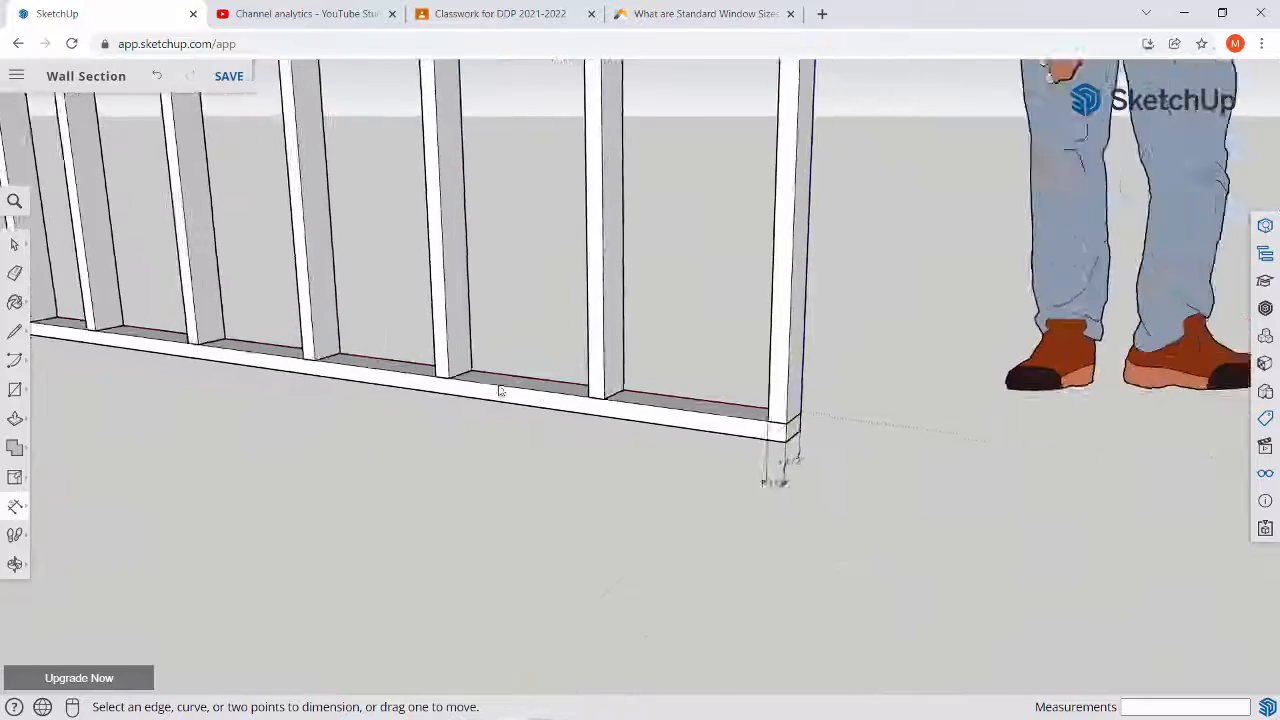
{"action": "middle_click_drag", "start_coordinate": [428, 331], "coordinate": [778, 488]}
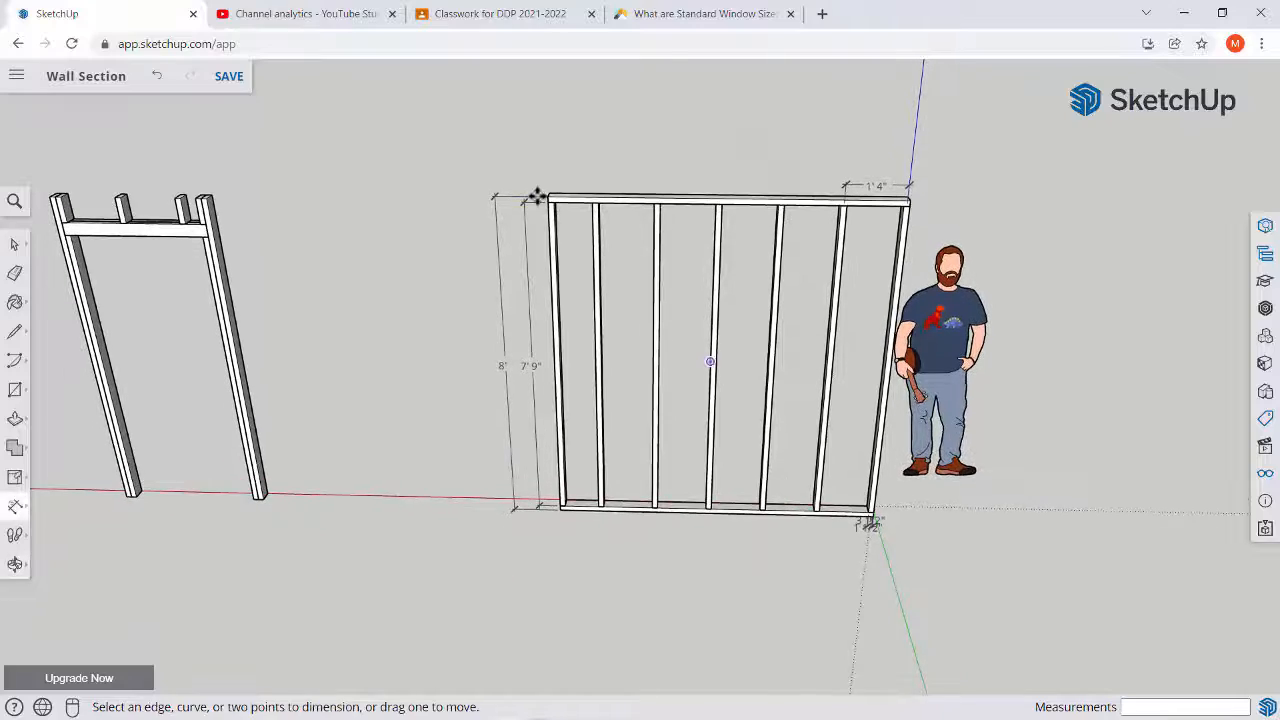
{"action": "scroll", "coordinate": [540, 197], "scroll_direction": "up", "scroll_amount": 6}
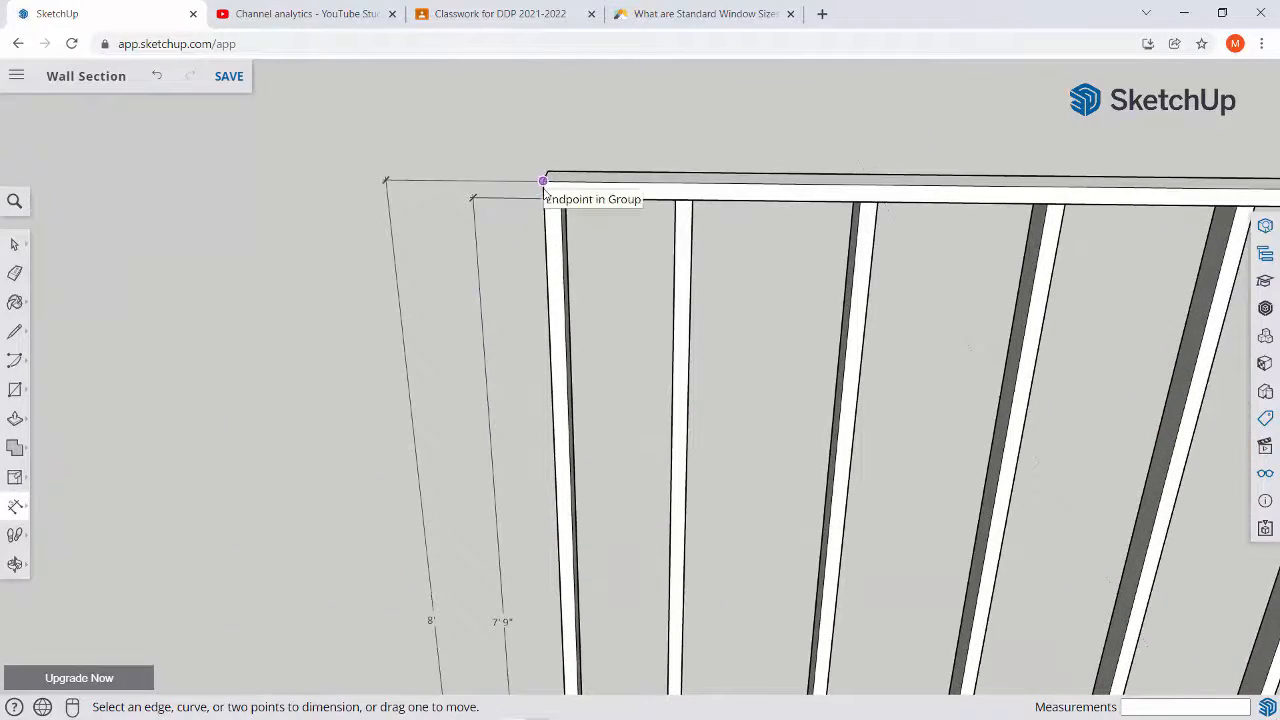
Dimension the overall length of the top plate between its two end corners, placed above the stud spacing dimension
{"action": "left_click", "coordinate": [543, 182]}
{"action": "scroll", "coordinate": [543, 190], "scroll_direction": "down", "scroll_amount": 5}
{"action": "scroll", "coordinate": [962, 188], "scroll_direction": "up", "scroll_amount": 2}
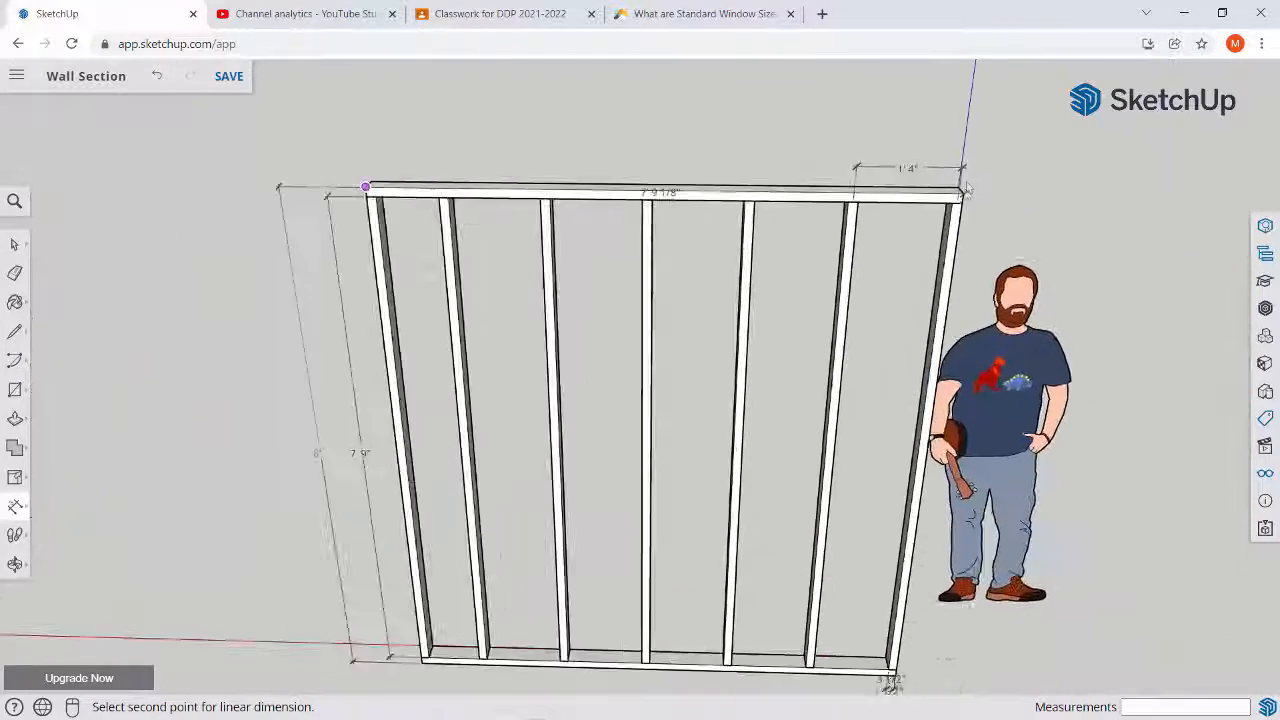
{"action": "scroll", "coordinate": [964, 190], "scroll_direction": "up", "scroll_amount": 3}
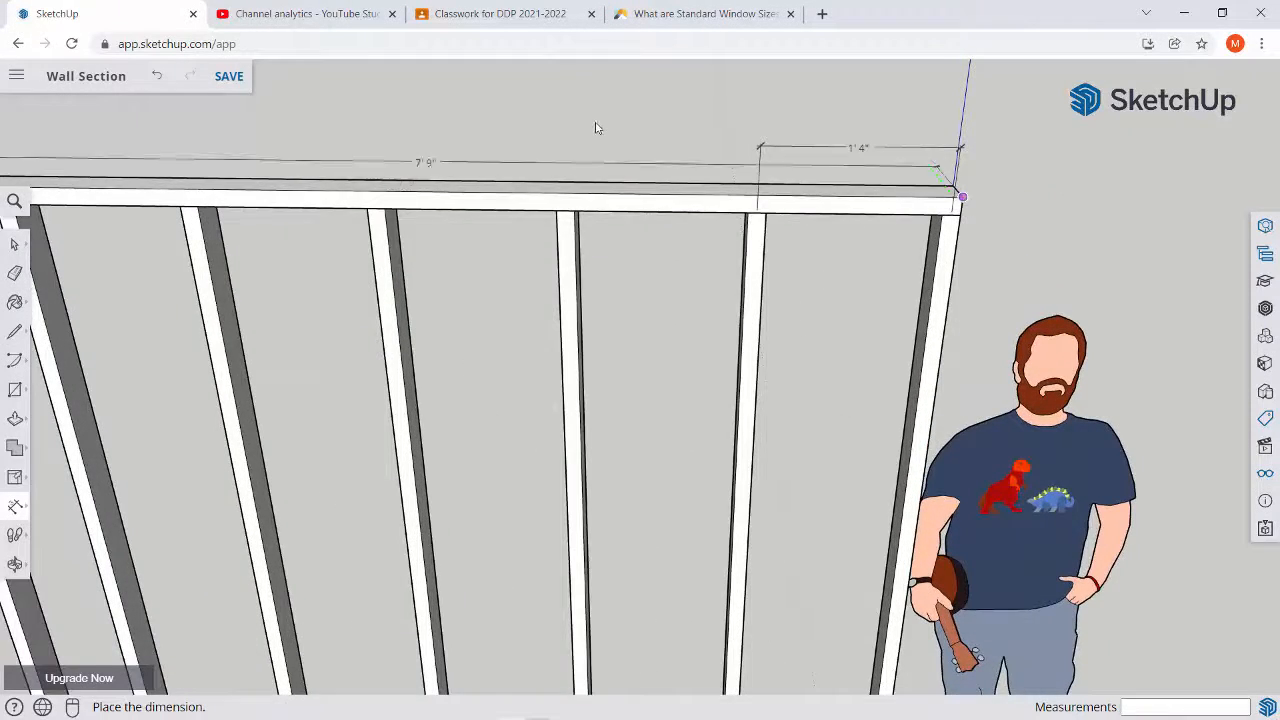
{"action": "middle_click_drag", "start_coordinate": [594, 126], "coordinate": [556, 222]}
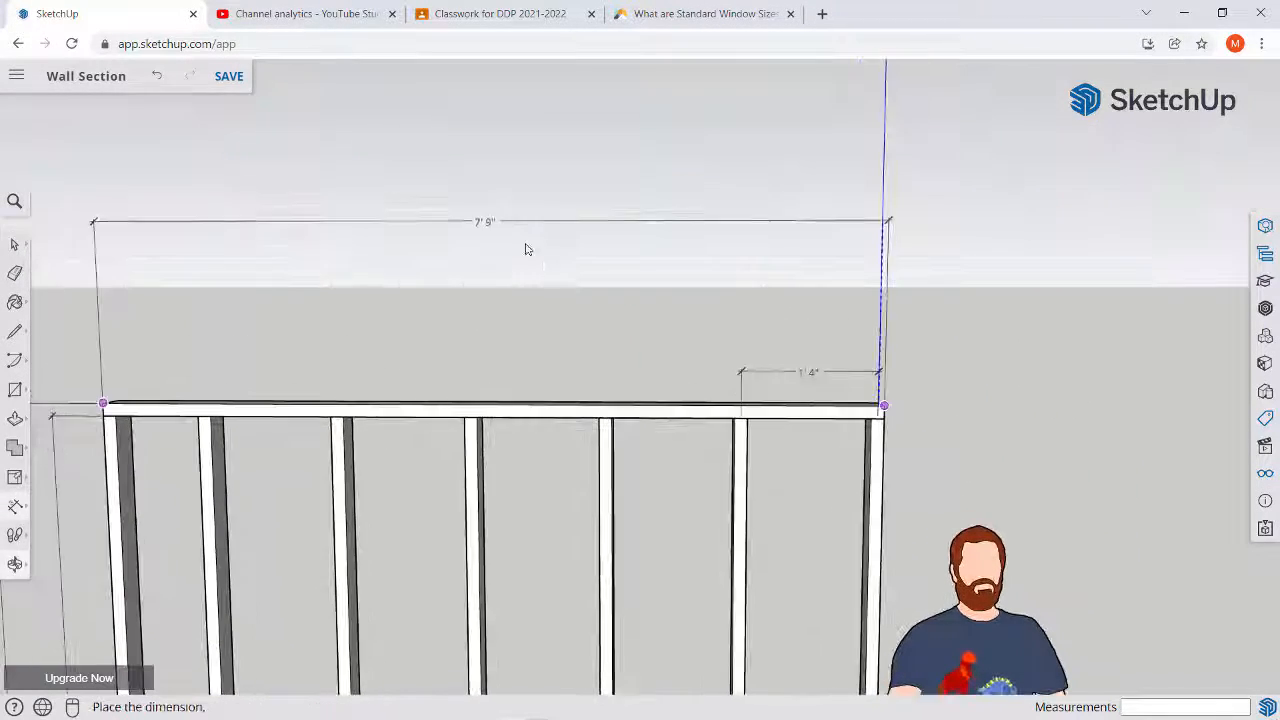
{"action": "left_click", "coordinate": [514, 260]}
{"action": "scroll", "coordinate": [444, 302], "scroll_direction": "down", "scroll_amount": 5}
{"action": "middle_click_drag", "start_coordinate": [442, 314], "coordinate": [575, 437]}
{"action": "key", "text": "space"}
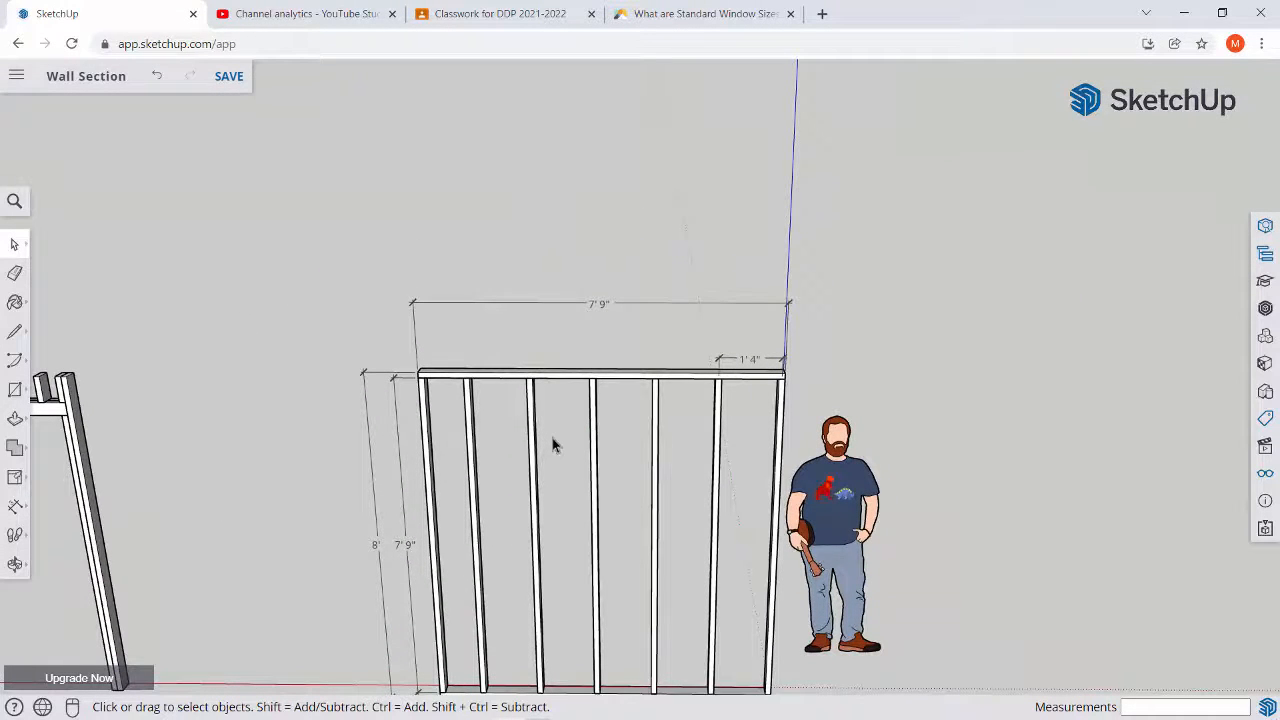
{"action": "middle_click_drag", "start_coordinate": [500, 435], "coordinate": [624, 333]}
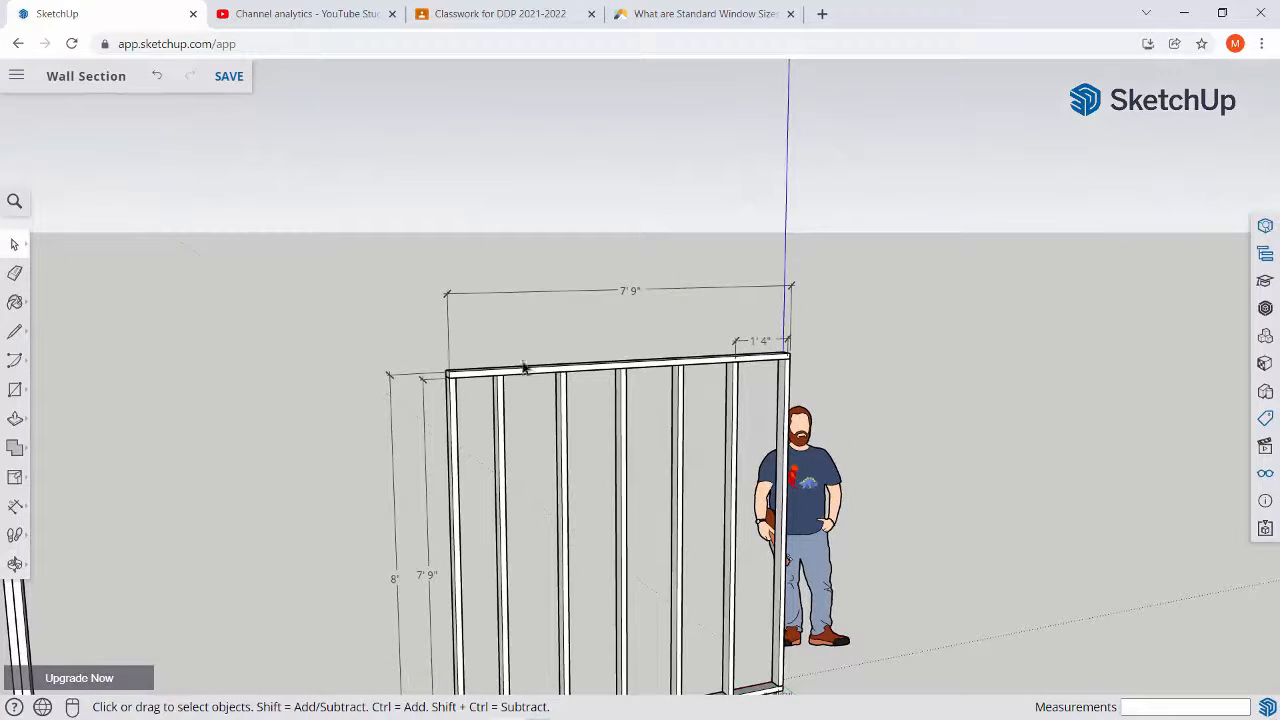
{"action": "middle_click_drag", "start_coordinate": [507, 386], "coordinate": [272, 418]}
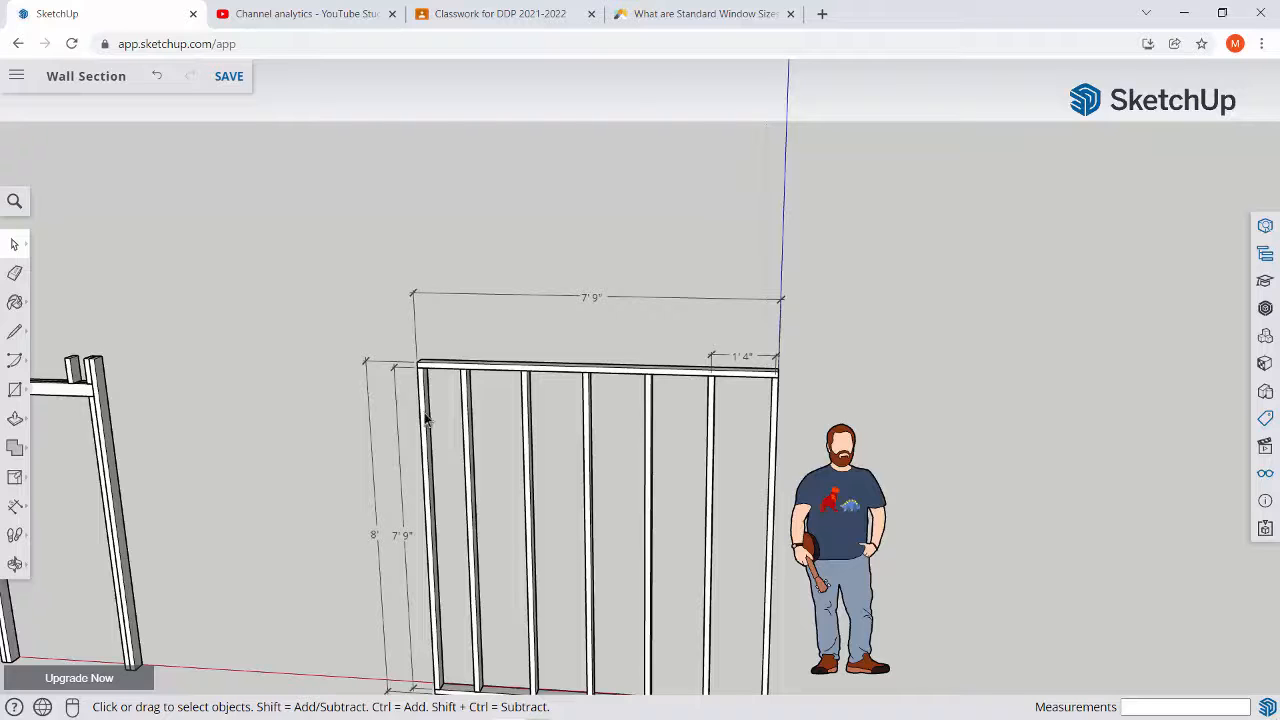
{"action": "mouse_move", "coordinate": [422, 400]}
{"action": "middle_mouse_down"}
{"action": "mouse_move", "coordinate": [531, 366]}
{"action": "mouse_move", "coordinate": [433, 416]}
{"action": "middle_mouse_up"}
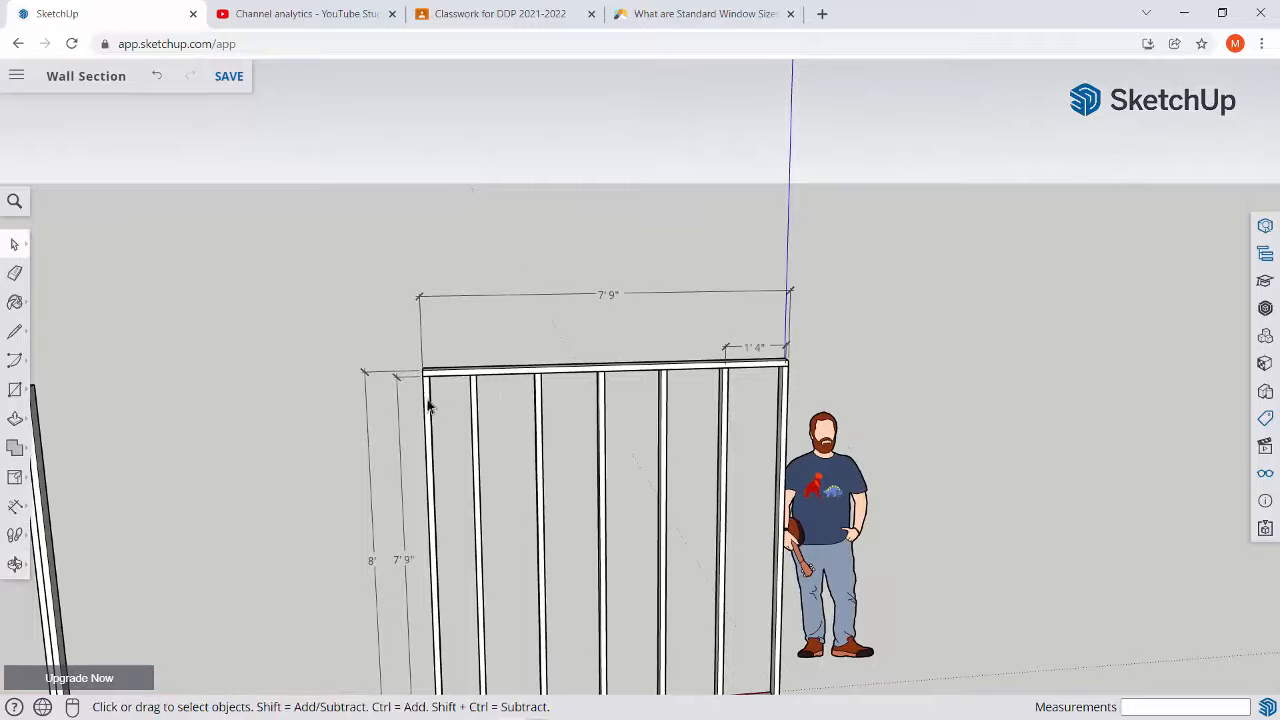
Draw a 3-inch guide line along the red axis, outward from the upper corner of the top plate's end farthest from the origin
{"action": "scroll", "coordinate": [423, 403], "scroll_direction": "up", "scroll_amount": 5}
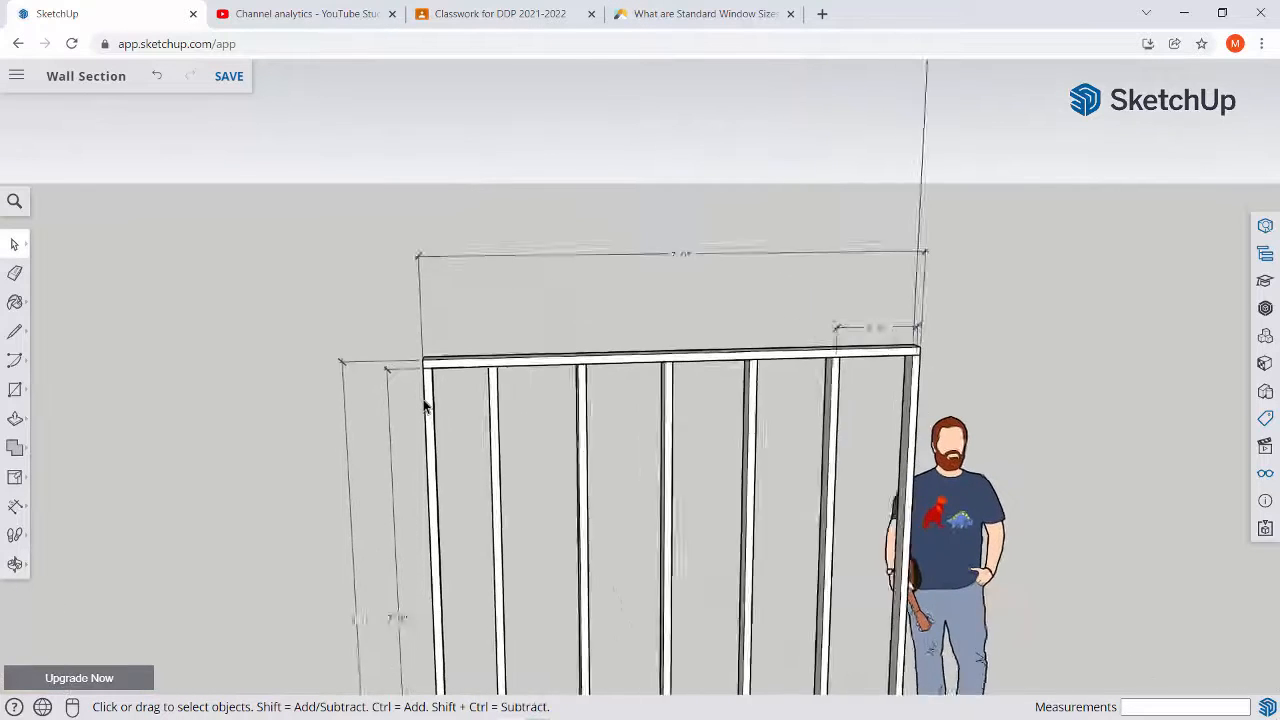
{"action": "middle_click_drag", "start_coordinate": [423, 406], "coordinate": [556, 533]}
{"action": "key", "text": "l"}
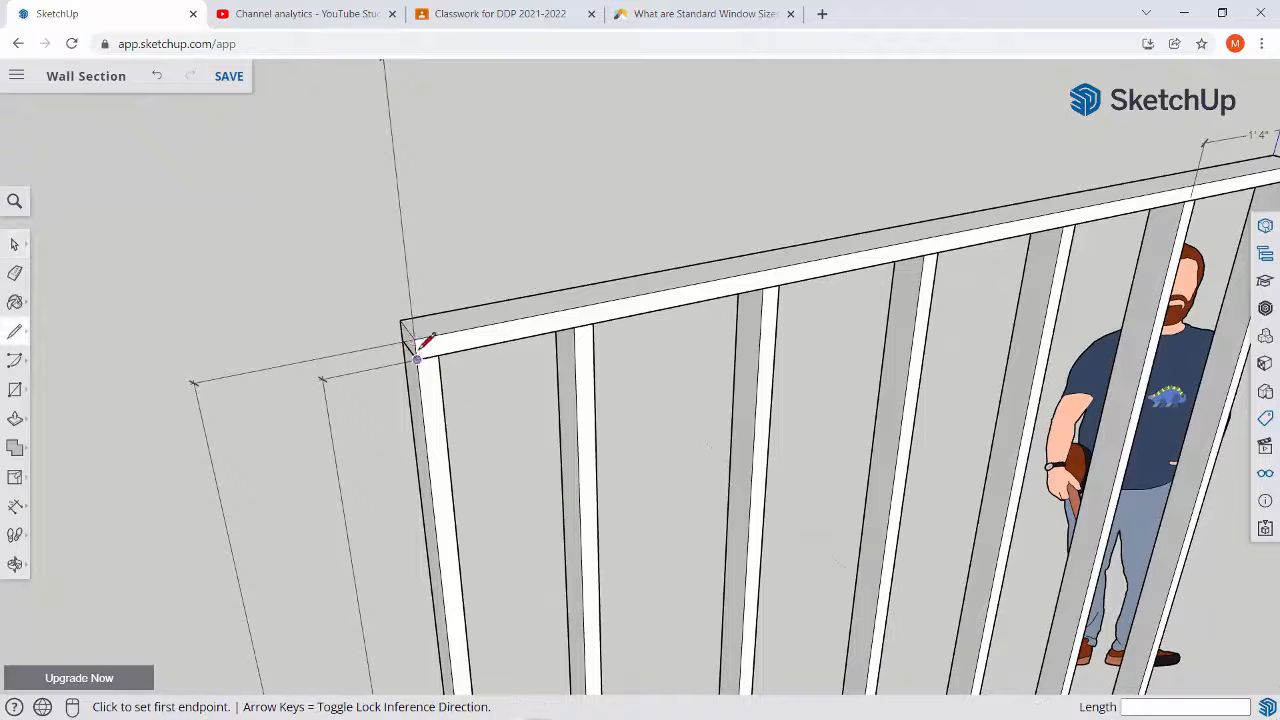
{"action": "key", "text": "space"}
{"action": "left_click", "coordinate": [435, 346]}
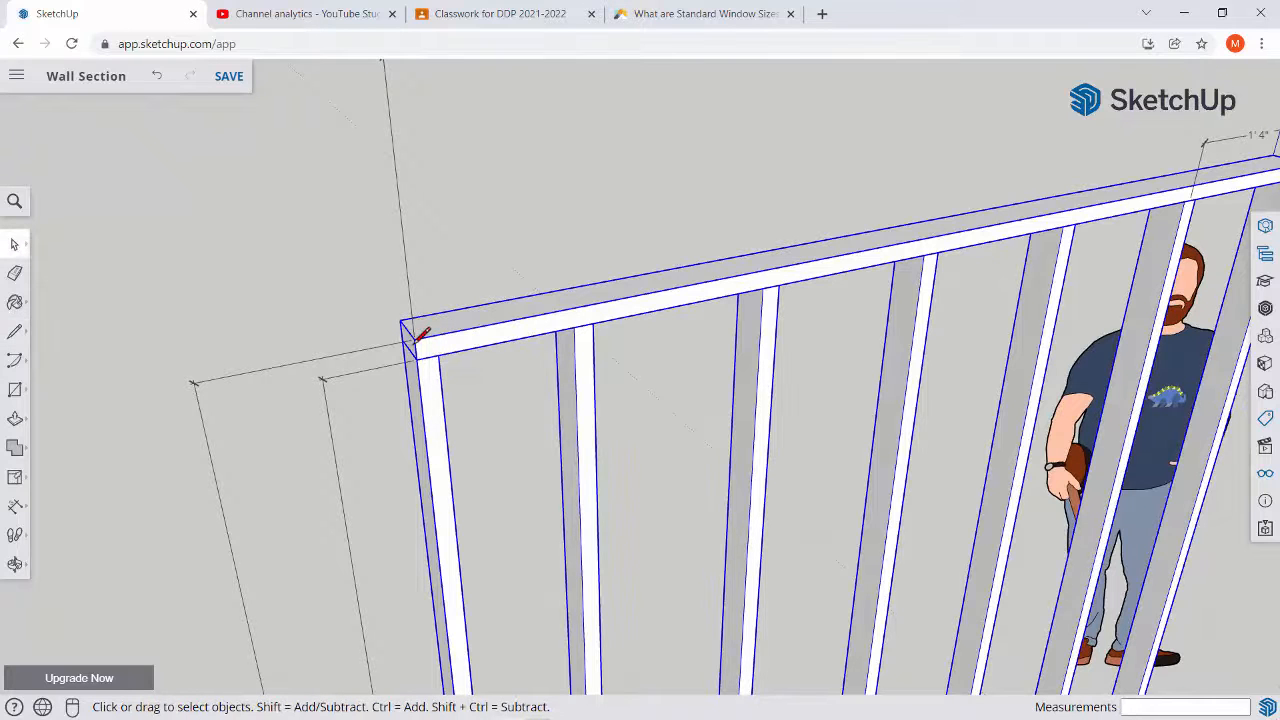
{"action": "key", "text": "l"}
{"action": "left_click", "coordinate": [421, 334]}
{"action": "middle_click_drag", "start_coordinate": [337, 343], "coordinate": [200, 323]}
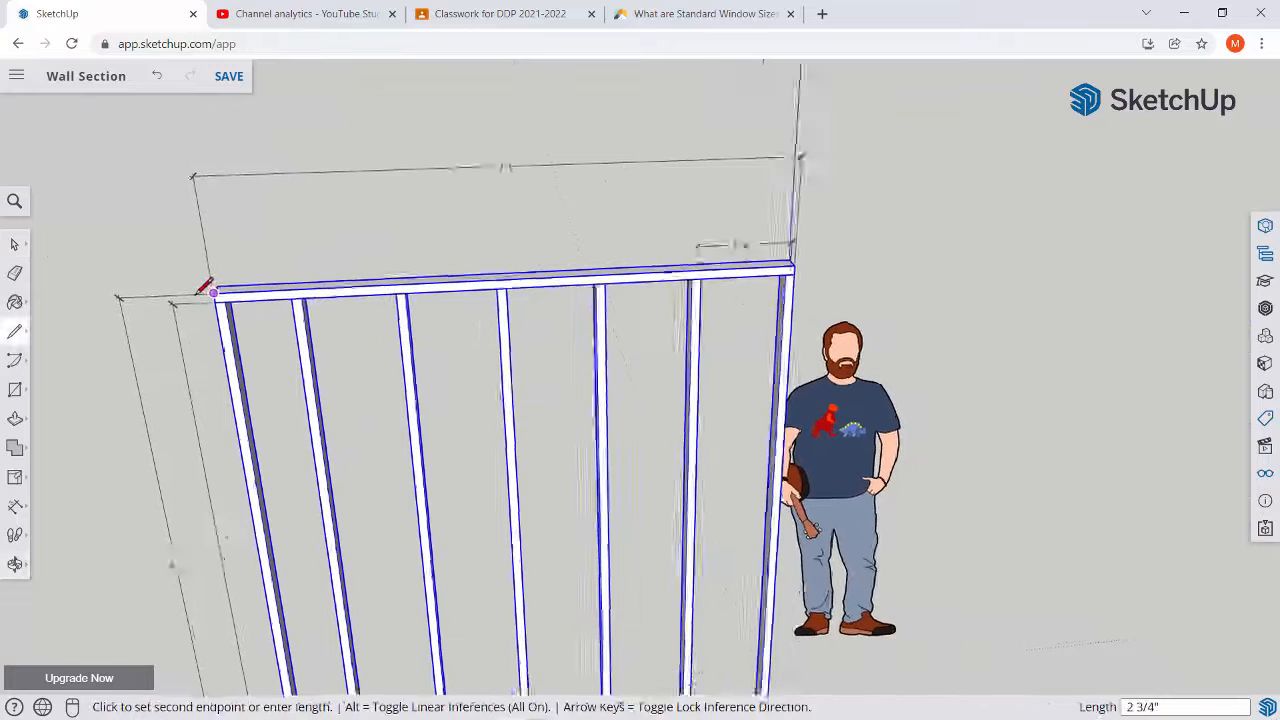
{"action": "scroll", "coordinate": [205, 287], "scroll_direction": "up", "scroll_amount": 3}
{"action": "scroll", "coordinate": [197, 280], "scroll_direction": "down", "scroll_amount": 1}
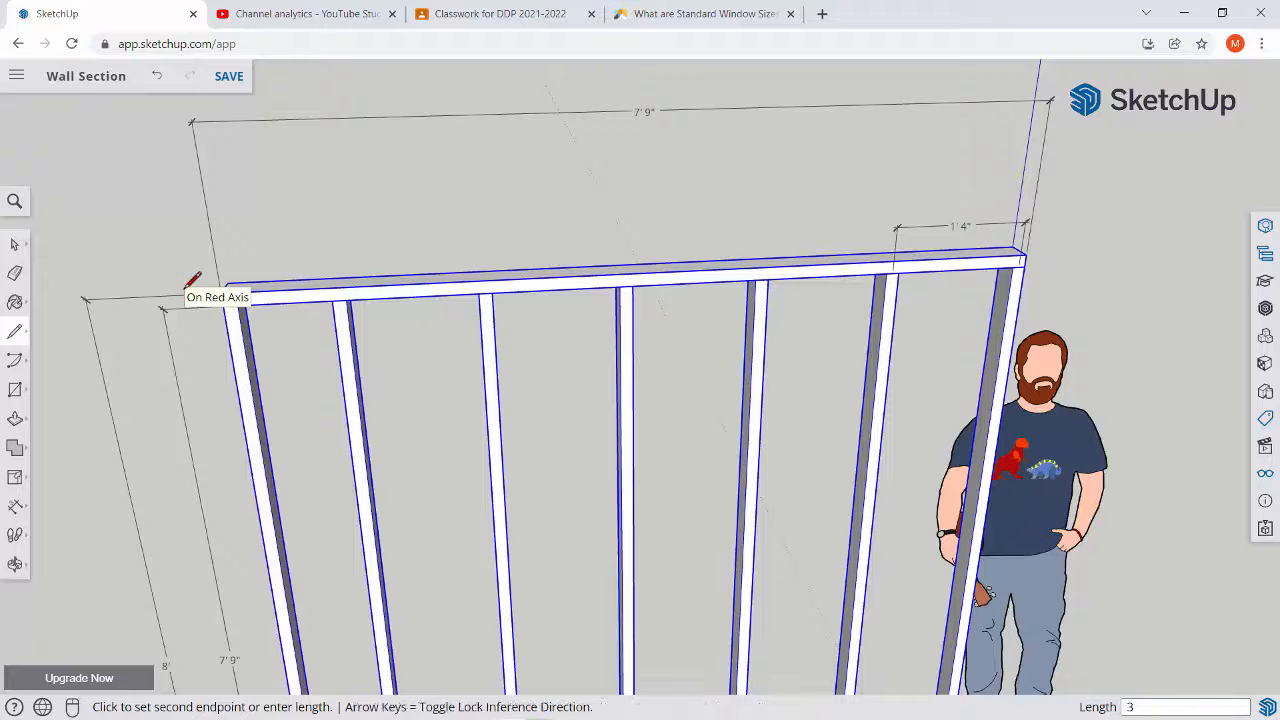
{"action": "key", "text": "Return"}
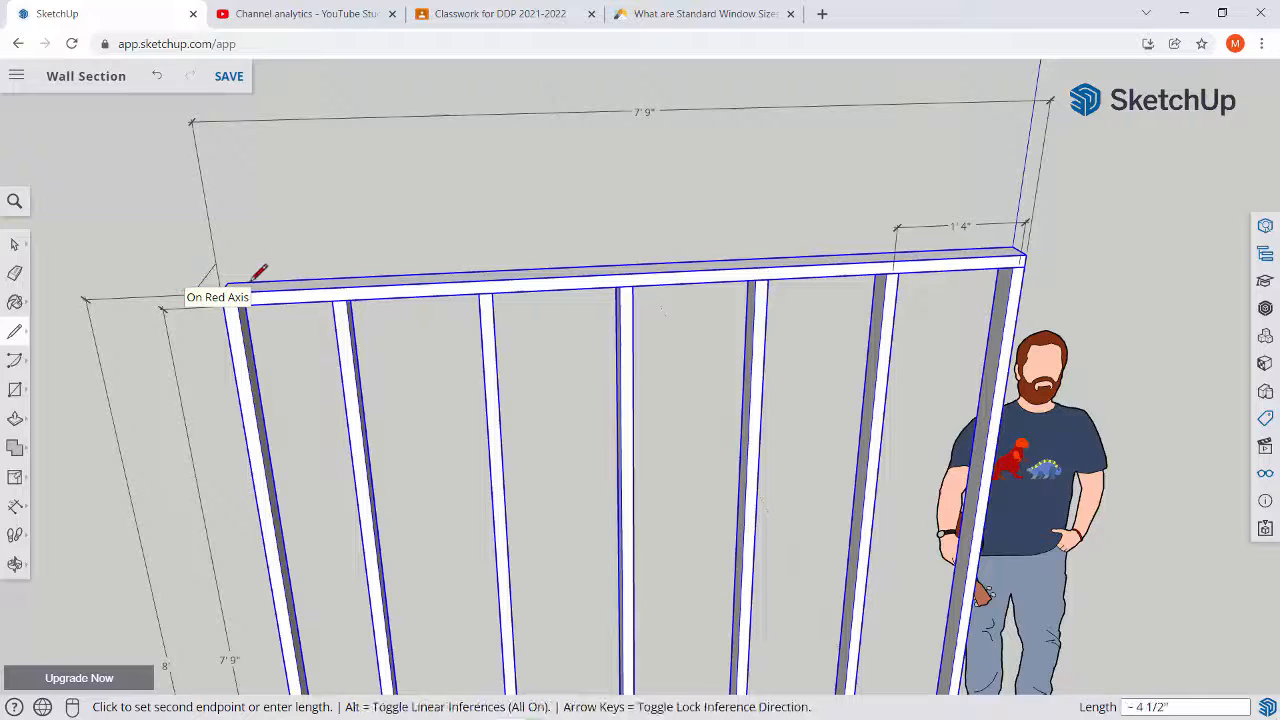
{"action": "key", "text": "Escape"}
{"action": "key", "text": "space"}
{"action": "scroll", "coordinate": [168, 306], "scroll_direction": "down", "scroll_amount": 3}
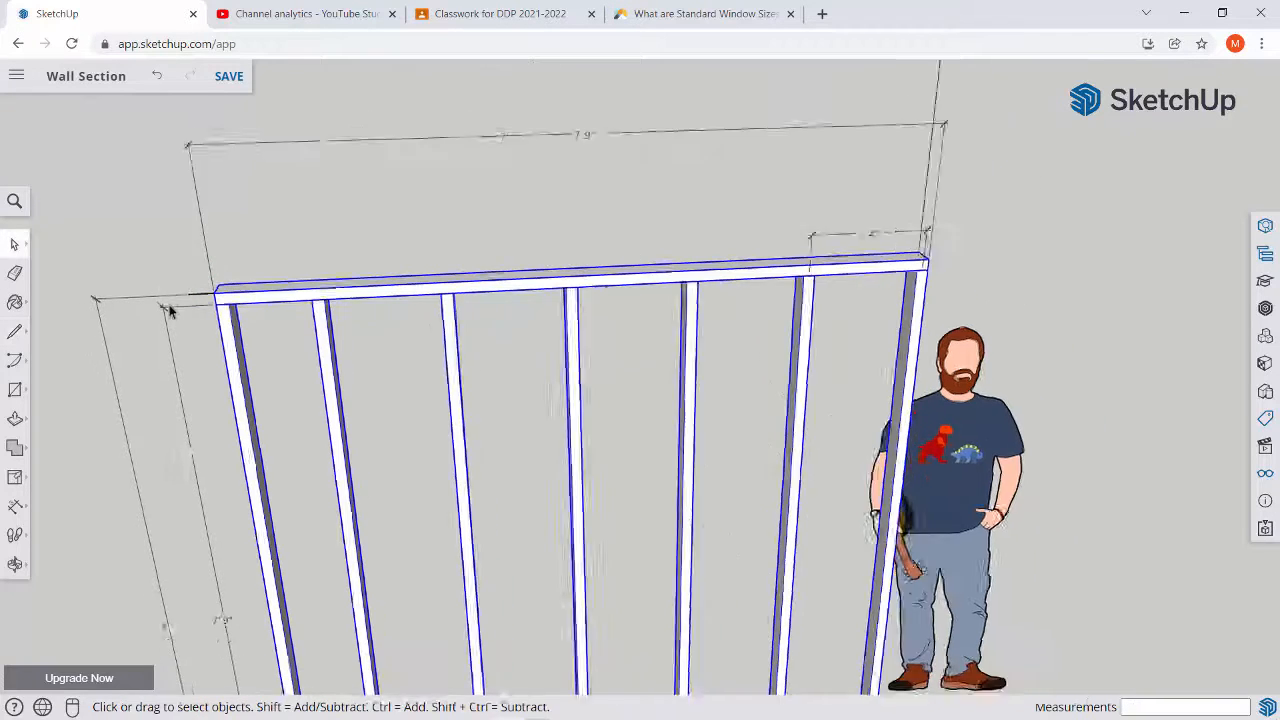
Inside the wall group, scale the top plate lengthwise so its end reaches the outer endpoint of the 3-inch guide line
{"action": "middle_click_drag", "start_coordinate": [277, 303], "coordinate": [307, 394]}
{"action": "scroll", "coordinate": [272, 394], "scroll_direction": "up", "scroll_amount": 5}
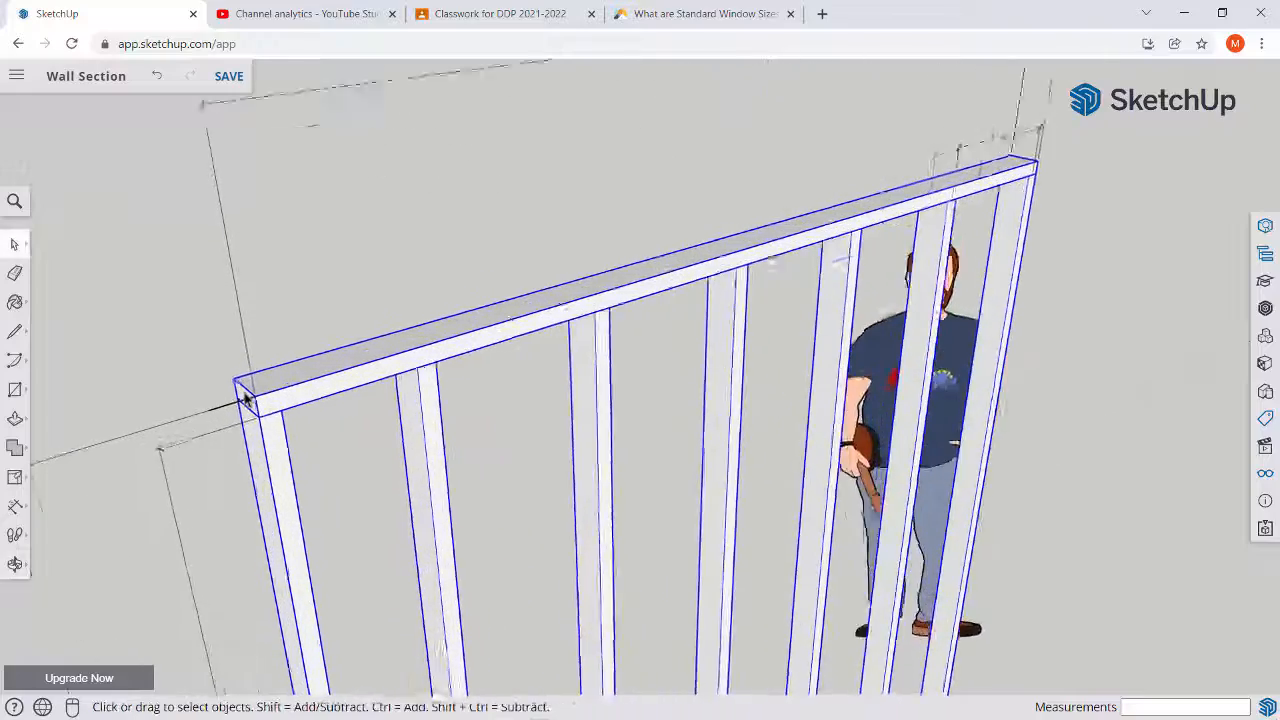
{"action": "double_click", "coordinate": [268, 392]}
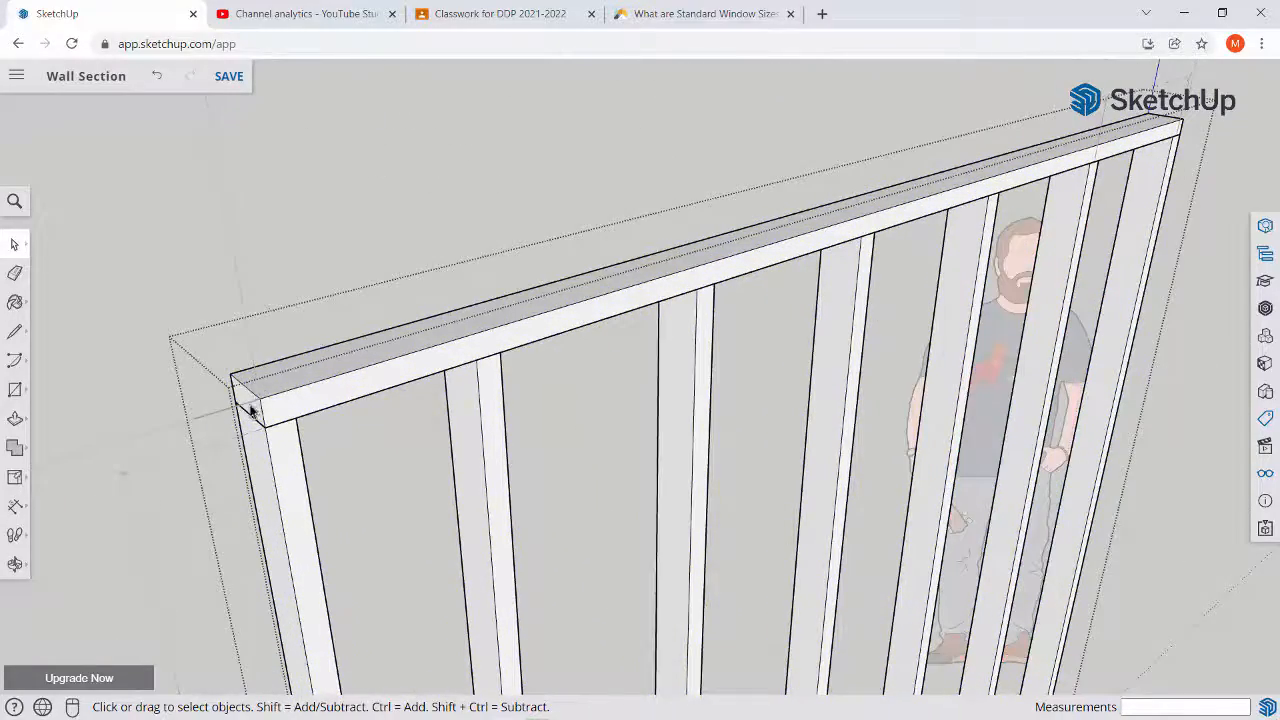
{"action": "middle_click_drag", "start_coordinate": [252, 412], "coordinate": [256, 285]}
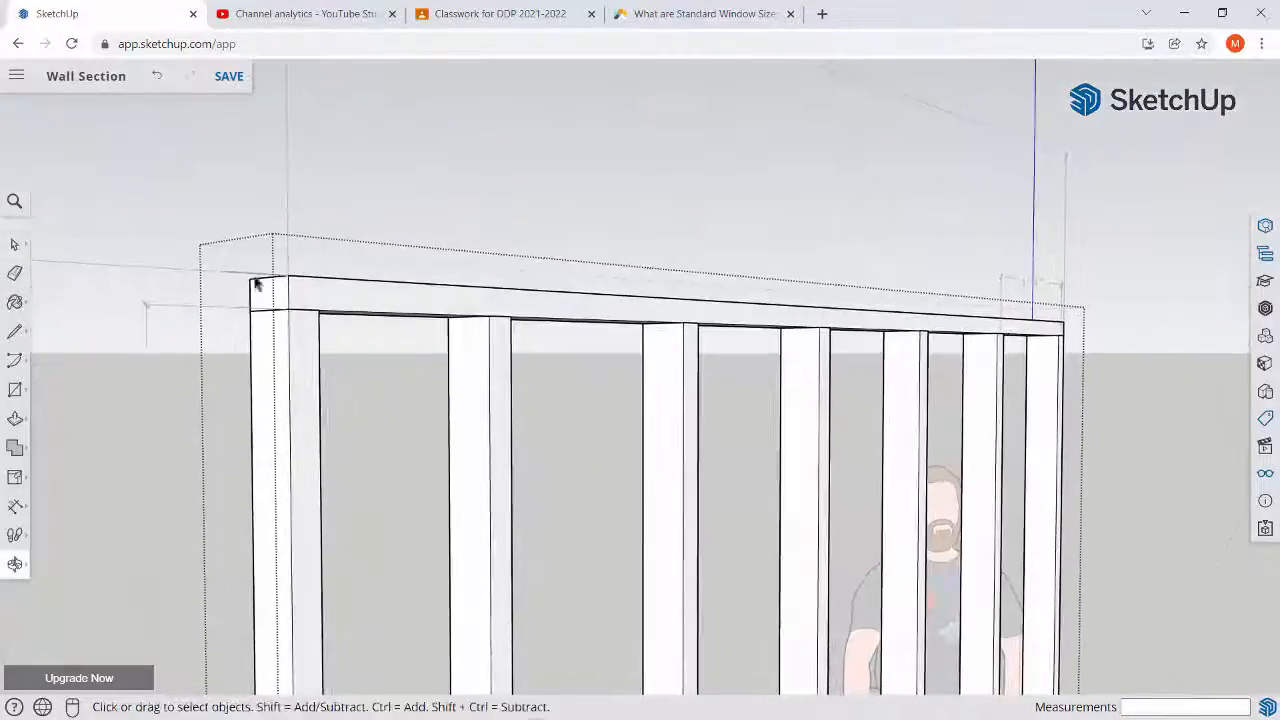
{"action": "scroll", "coordinate": [229, 278], "scroll_direction": "up", "scroll_amount": 5}
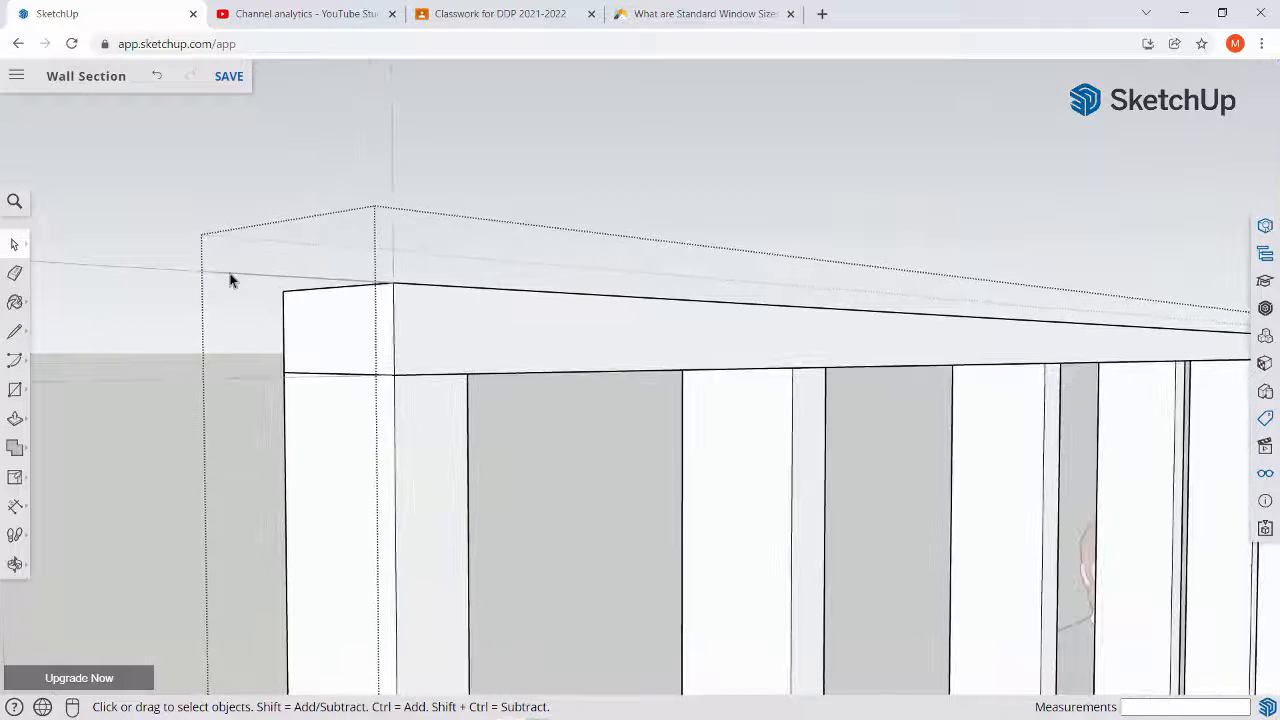
{"action": "scroll", "coordinate": [229, 279], "scroll_direction": "up", "scroll_amount": 2}
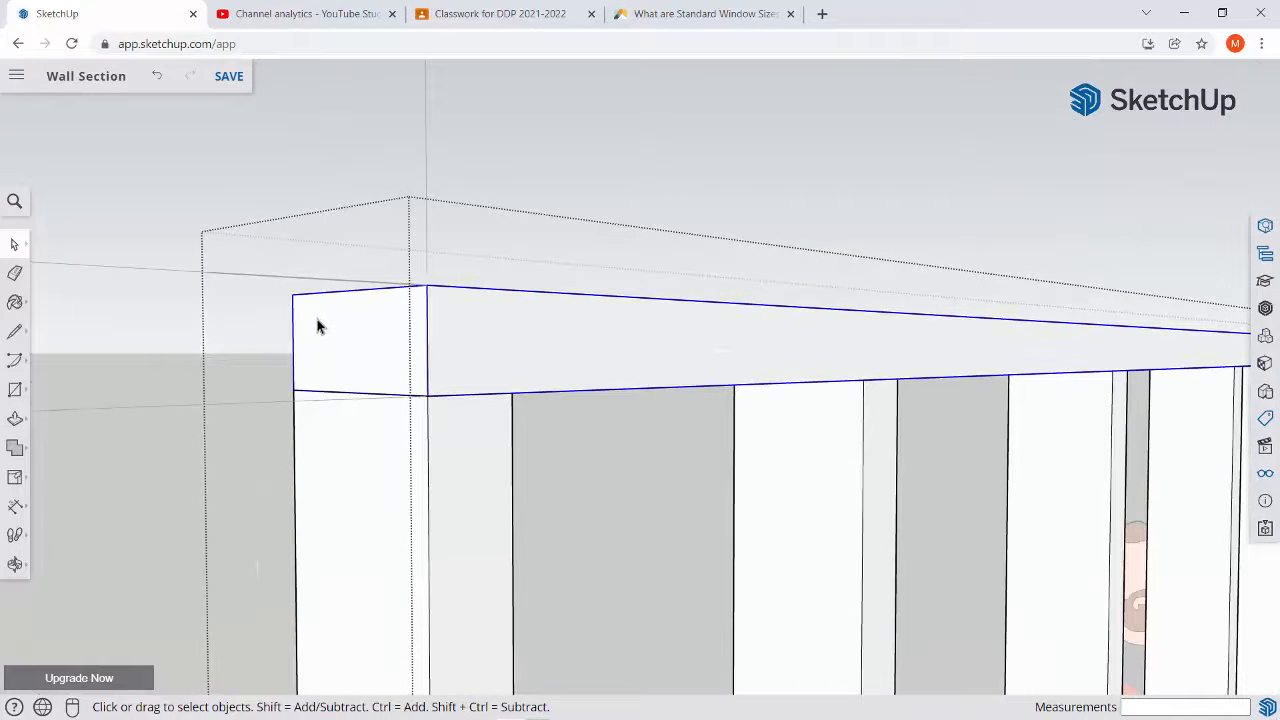
{"action": "key", "text": "s"}
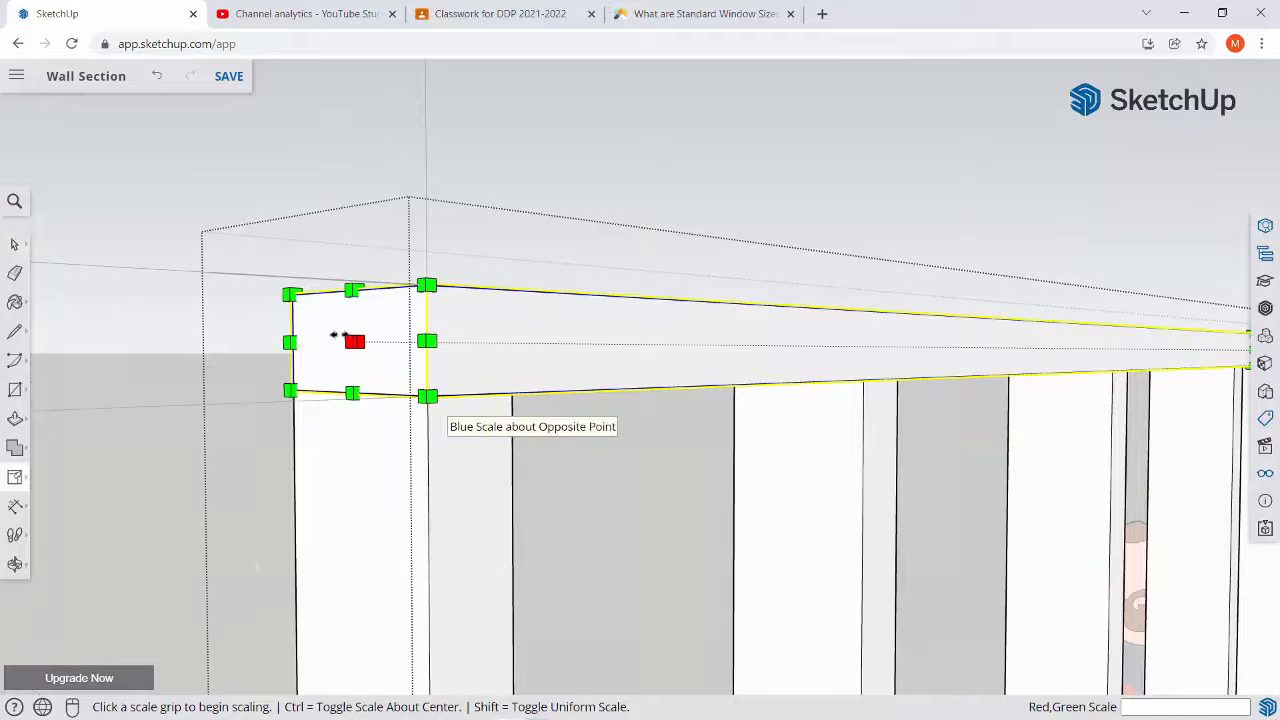
{"action": "left_click", "coordinate": [350, 340]}
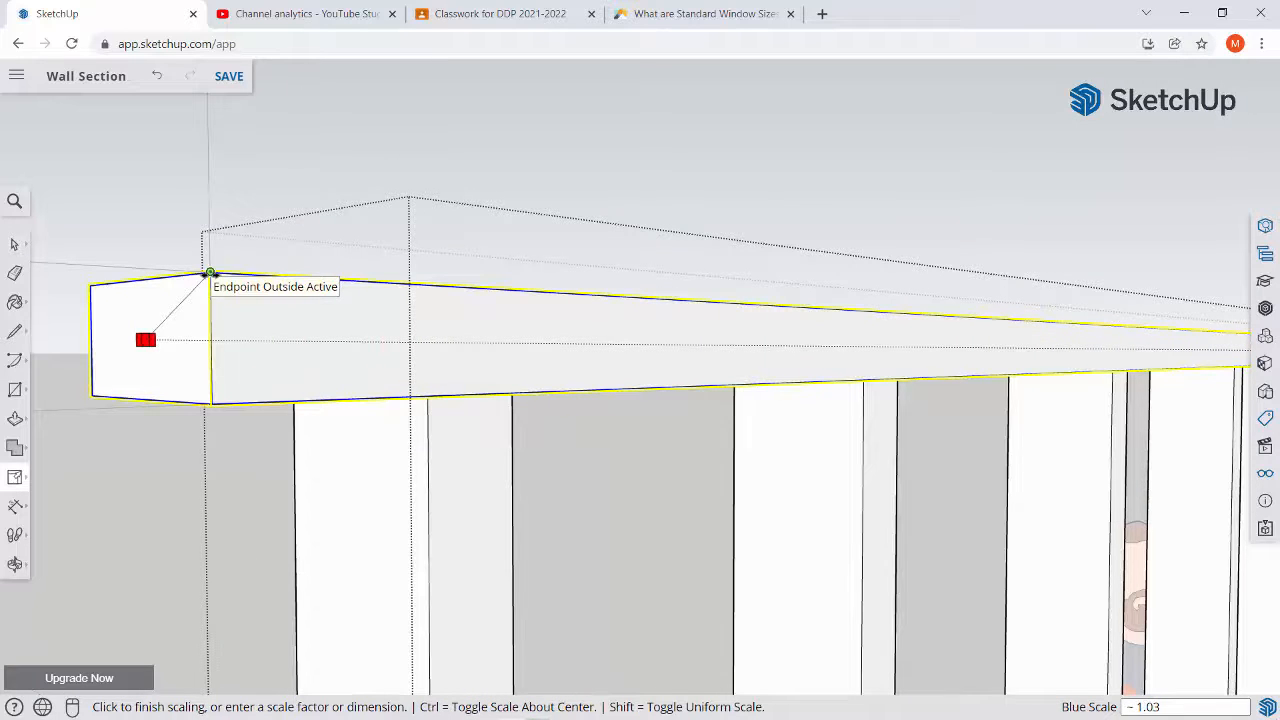
{"action": "left_click", "coordinate": [210, 272]}
{"action": "middle_click_drag", "start_coordinate": [210, 272], "coordinate": [211, 358]}
{"action": "key", "text": "space"}
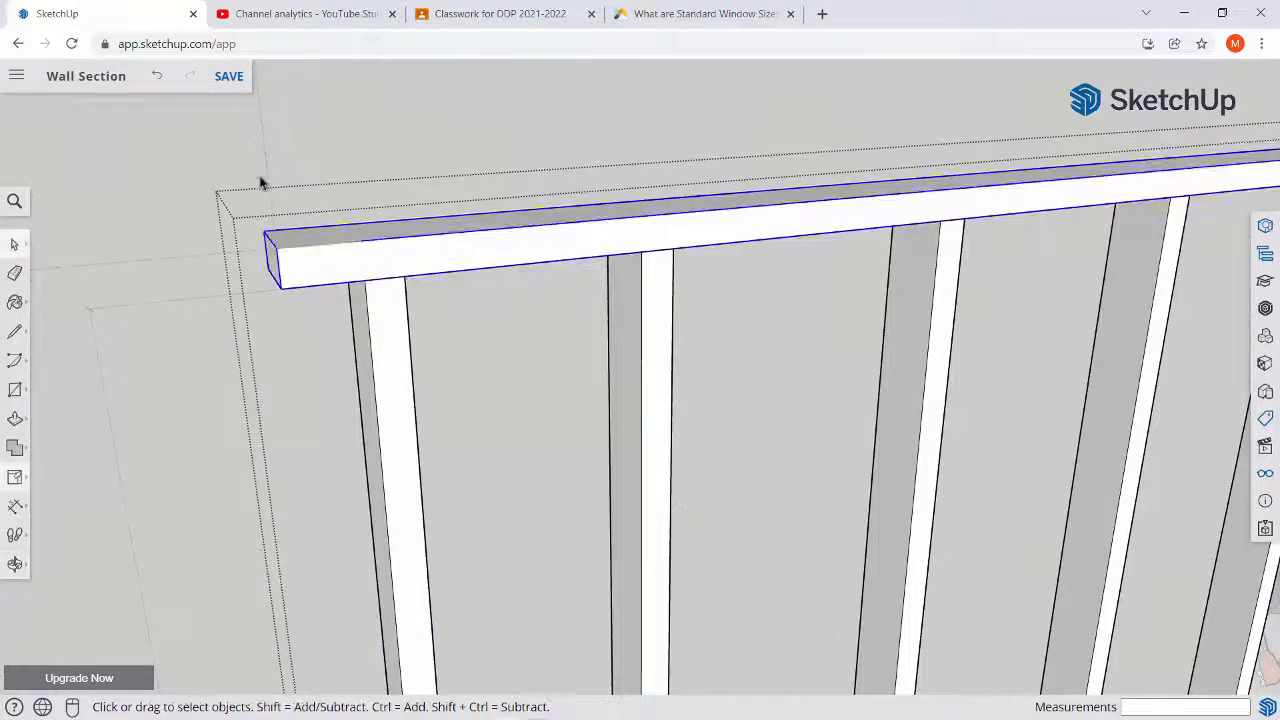
Move the end stud inside the wall group outward so its top corner meets the extended top plate's lower end corner
{"action": "left_click", "coordinate": [263, 178]}
{"action": "scroll", "coordinate": [268, 174], "scroll_direction": "down", "scroll_amount": 3}
{"action": "scroll", "coordinate": [283, 217], "scroll_direction": "down", "scroll_amount": 2}
{"action": "left_click", "coordinate": [323, 277]}
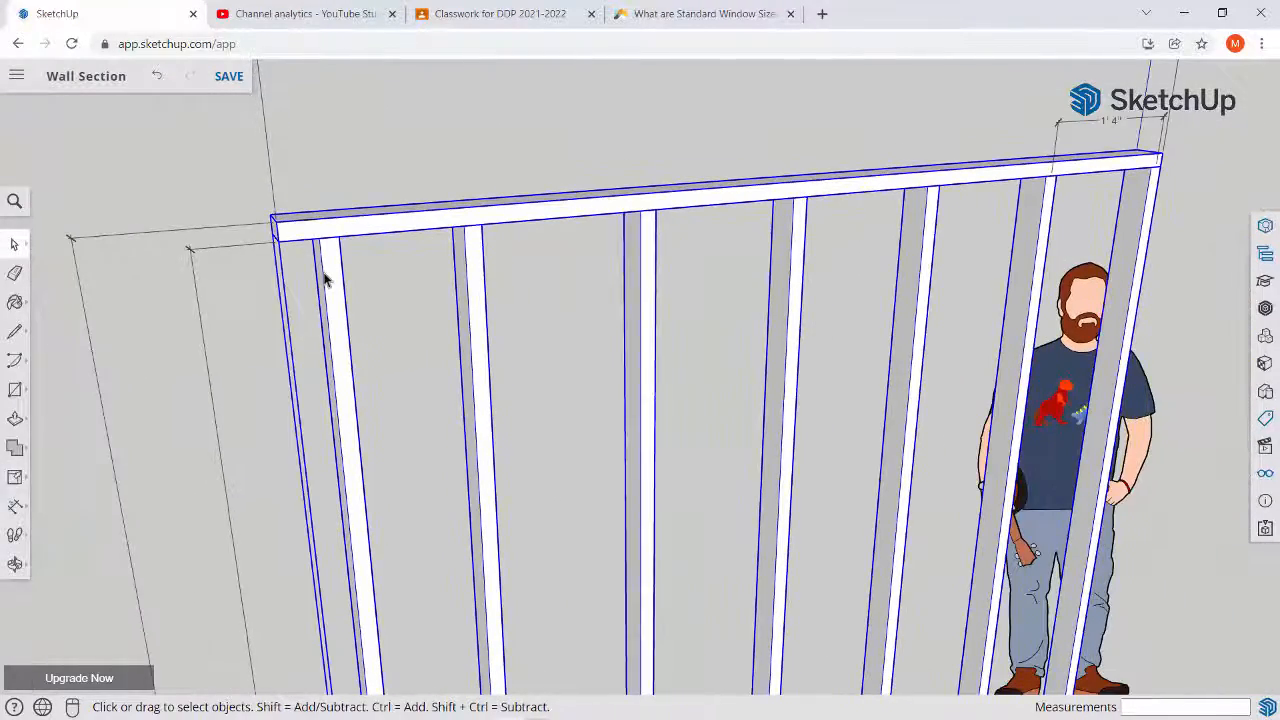
{"action": "double_click", "coordinate": [323, 279]}
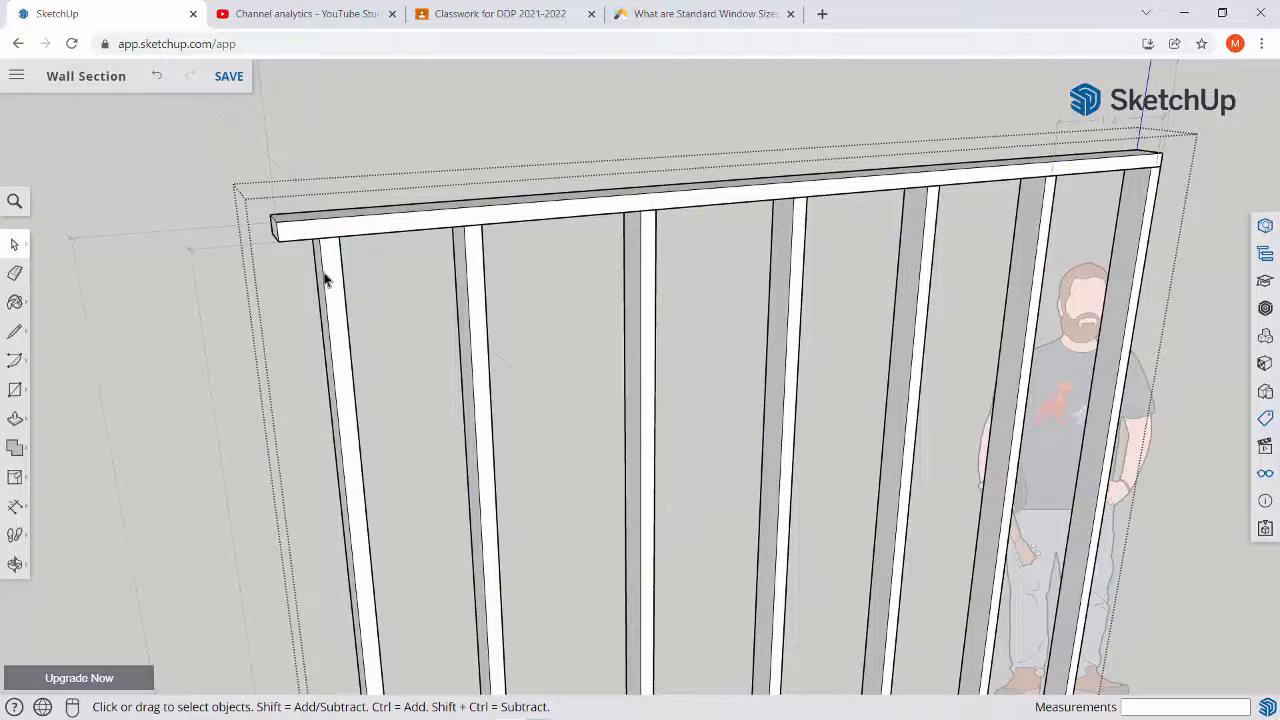
{"action": "key", "text": "m"}
{"action": "left_click", "coordinate": [318, 243]}
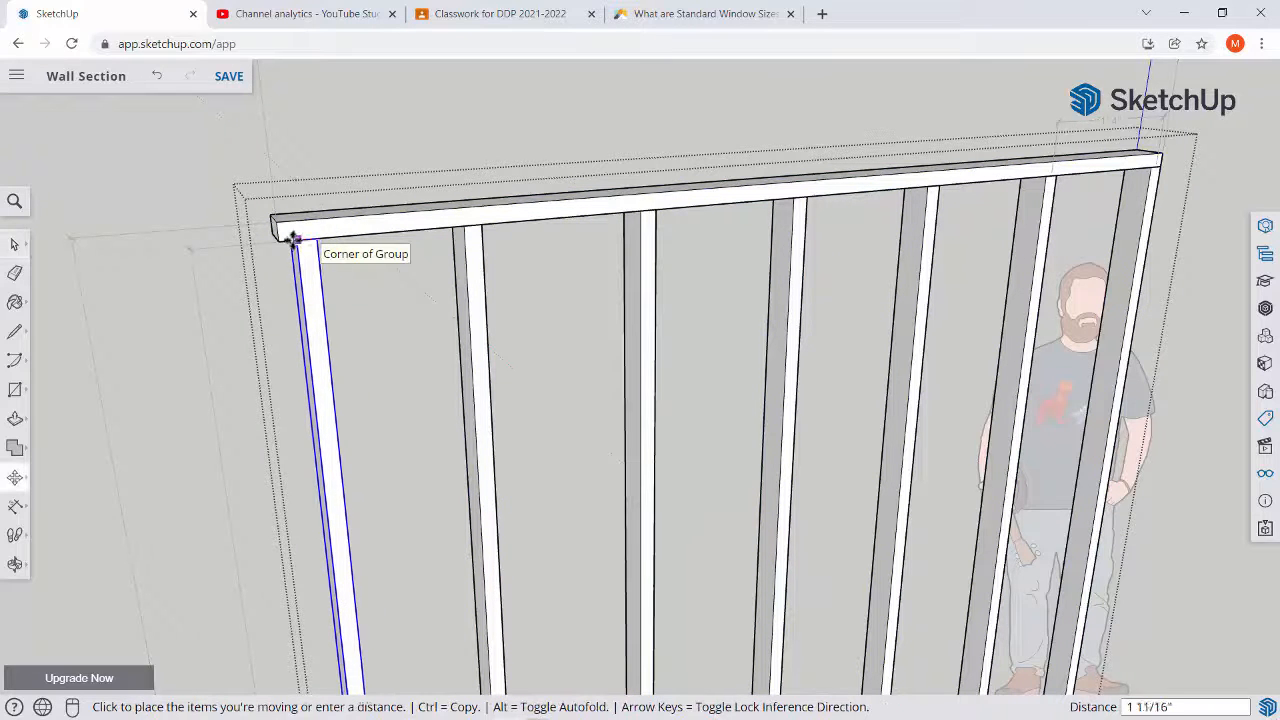
{"action": "left_click", "coordinate": [281, 238]}
Scale the bottom plate lengthwise so its end reaches the outer face of the moved end stud
{"action": "scroll", "coordinate": [300, 271], "scroll_direction": "down", "scroll_amount": 4}
{"action": "middle_click_drag", "start_coordinate": [318, 362], "coordinate": [343, 451]}
{"action": "key", "text": "space"}
{"action": "left_click", "coordinate": [376, 585]}
{"action": "scroll", "coordinate": [376, 585], "scroll_direction": "up", "scroll_amount": 5}
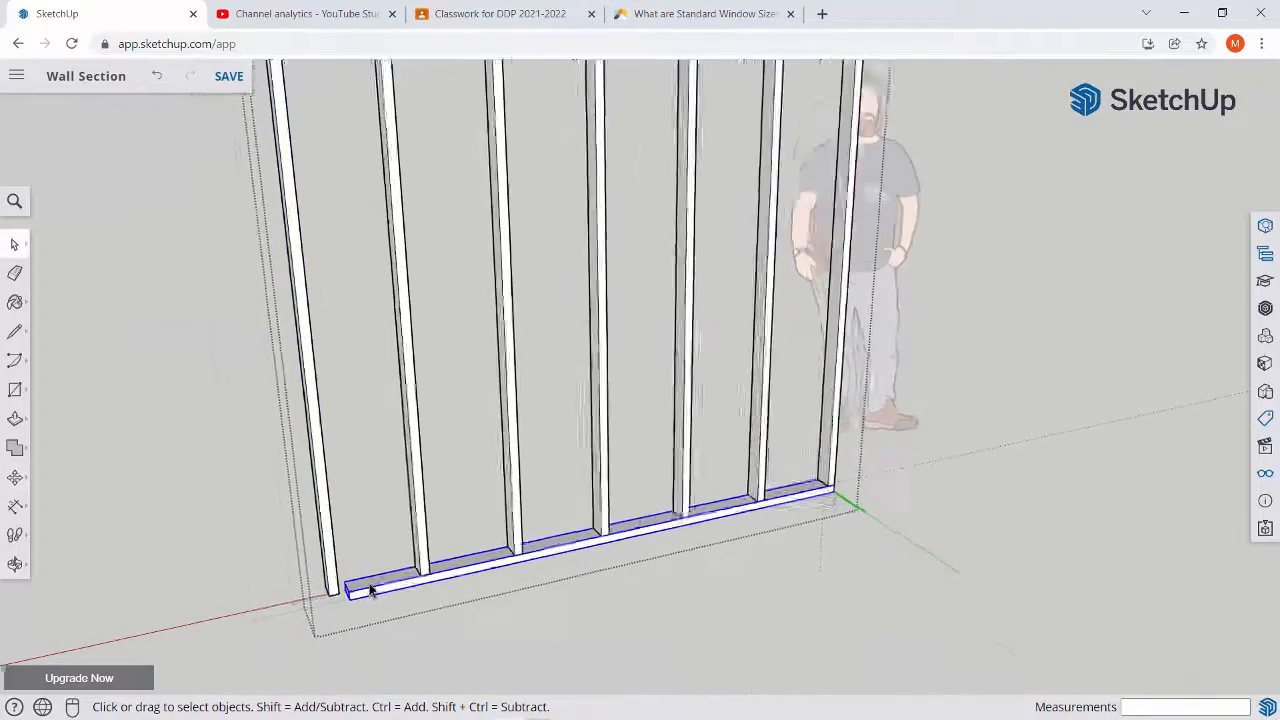
{"action": "middle_click_drag", "start_coordinate": [363, 594], "coordinate": [470, 600]}
{"action": "key", "text": "s"}
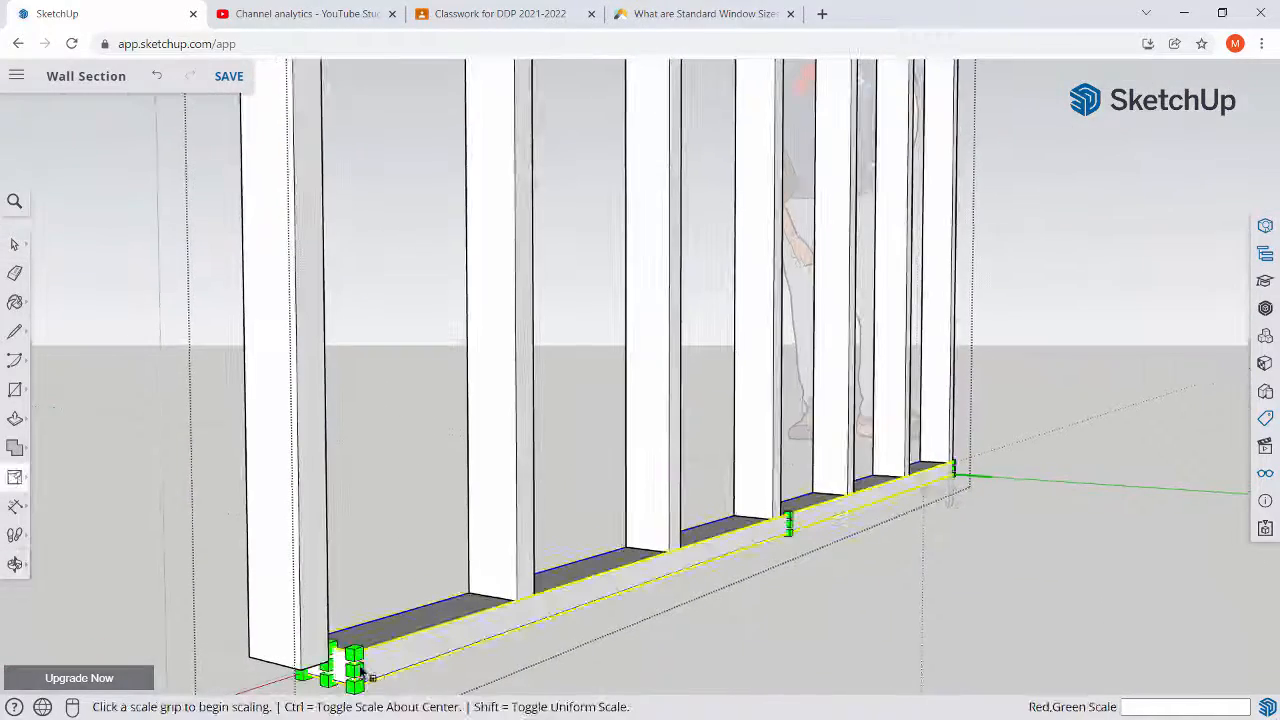
{"action": "left_click", "coordinate": [328, 662]}
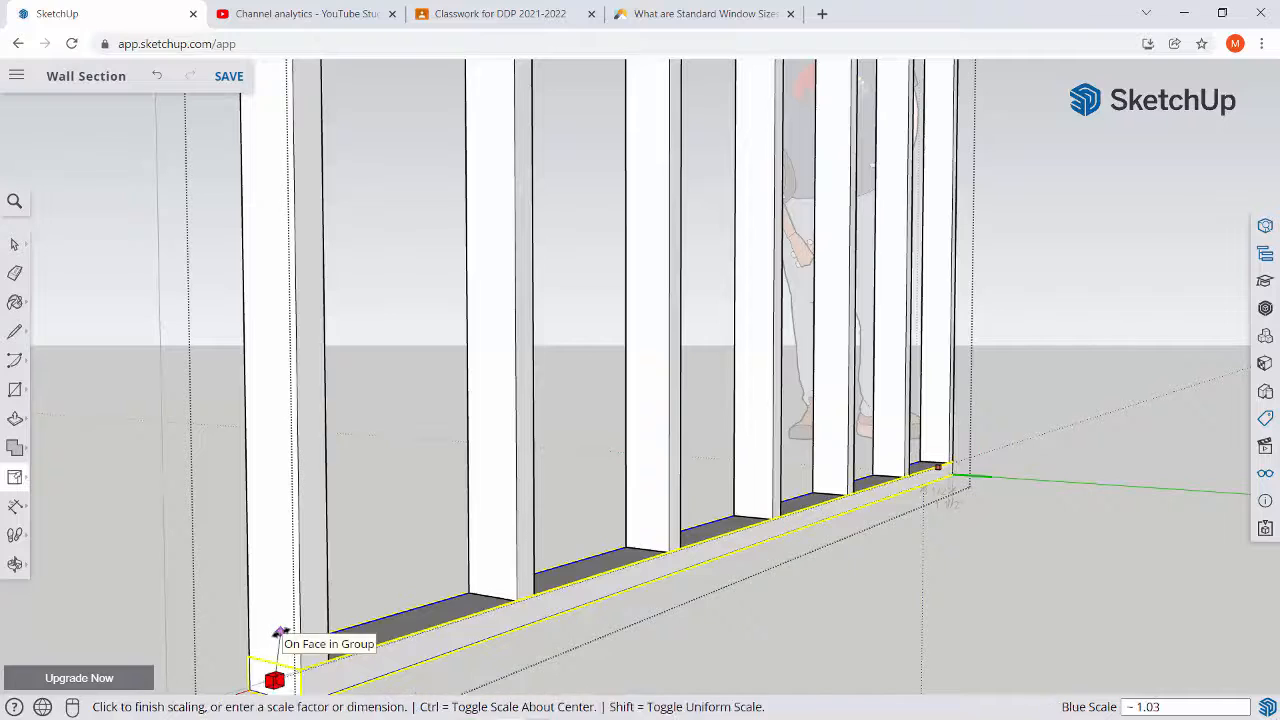
{"action": "left_click", "coordinate": [280, 632]}
Deselect the bottom plate and leave the wall group's editing mode
{"action": "scroll", "coordinate": [284, 640], "scroll_direction": "down", "scroll_amount": 6}
{"action": "key", "text": "space"}
{"action": "left_click", "coordinate": [310, 562]}
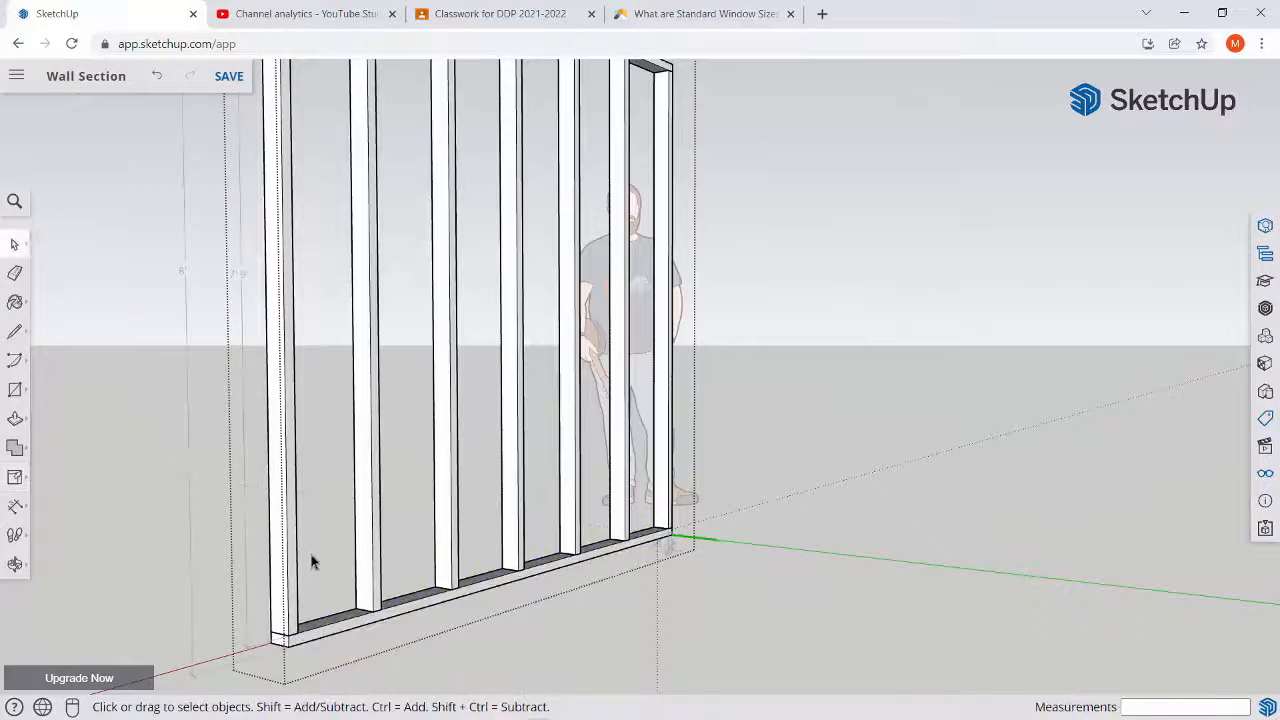
{"action": "middle_click_drag", "start_coordinate": [225, 593], "coordinate": [70, 634]}
{"action": "scroll", "coordinate": [608, 541], "scroll_direction": "down", "scroll_amount": 1}
{"action": "left_click", "coordinate": [671, 533]}
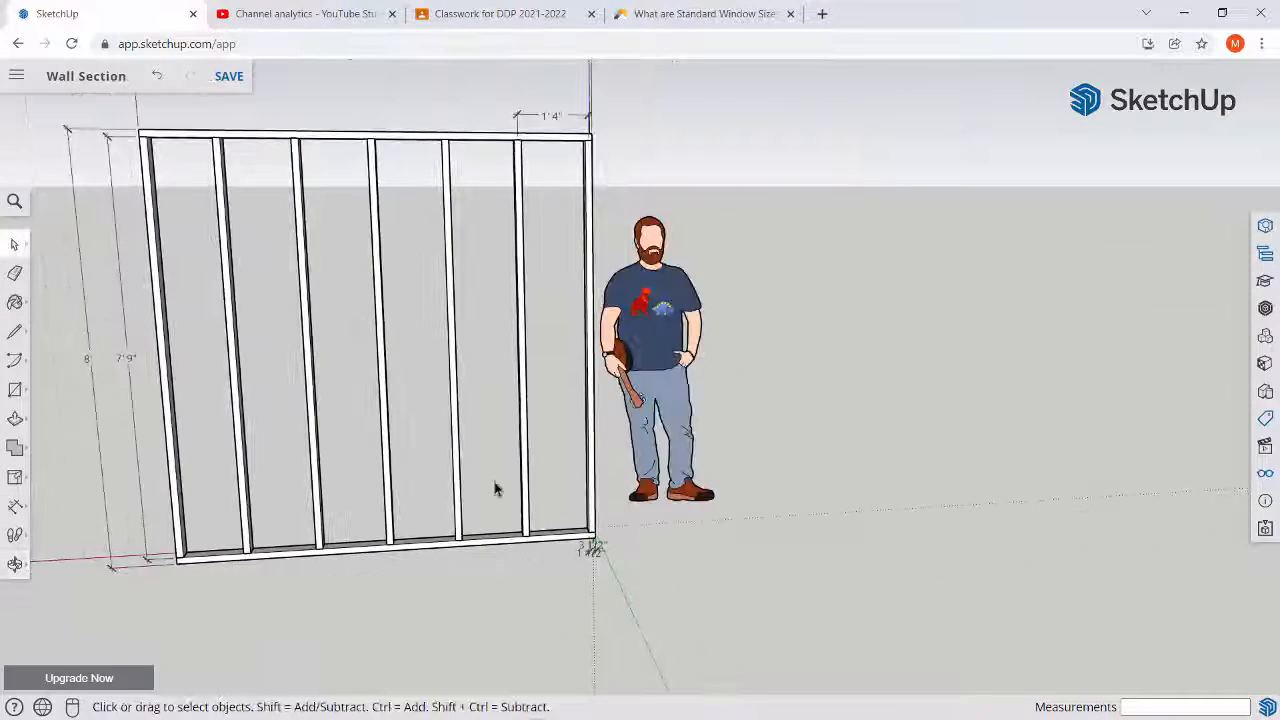
Examine the lengthened wall section's overall width and height dimensions and the joint where its top plate meets the end stud
{"action": "middle_click_drag", "start_coordinate": [495, 488], "coordinate": [407, 362]}
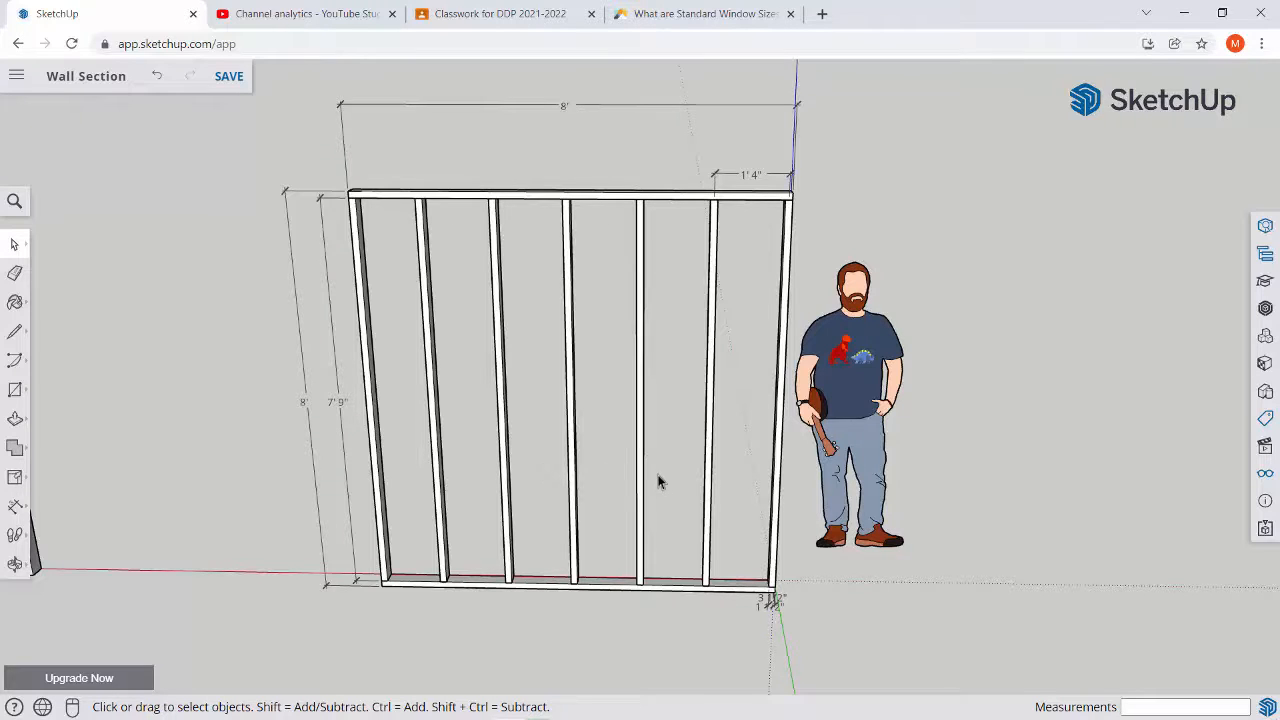
{"action": "middle_click_drag", "start_coordinate": [660, 480], "coordinate": [545, 470]}
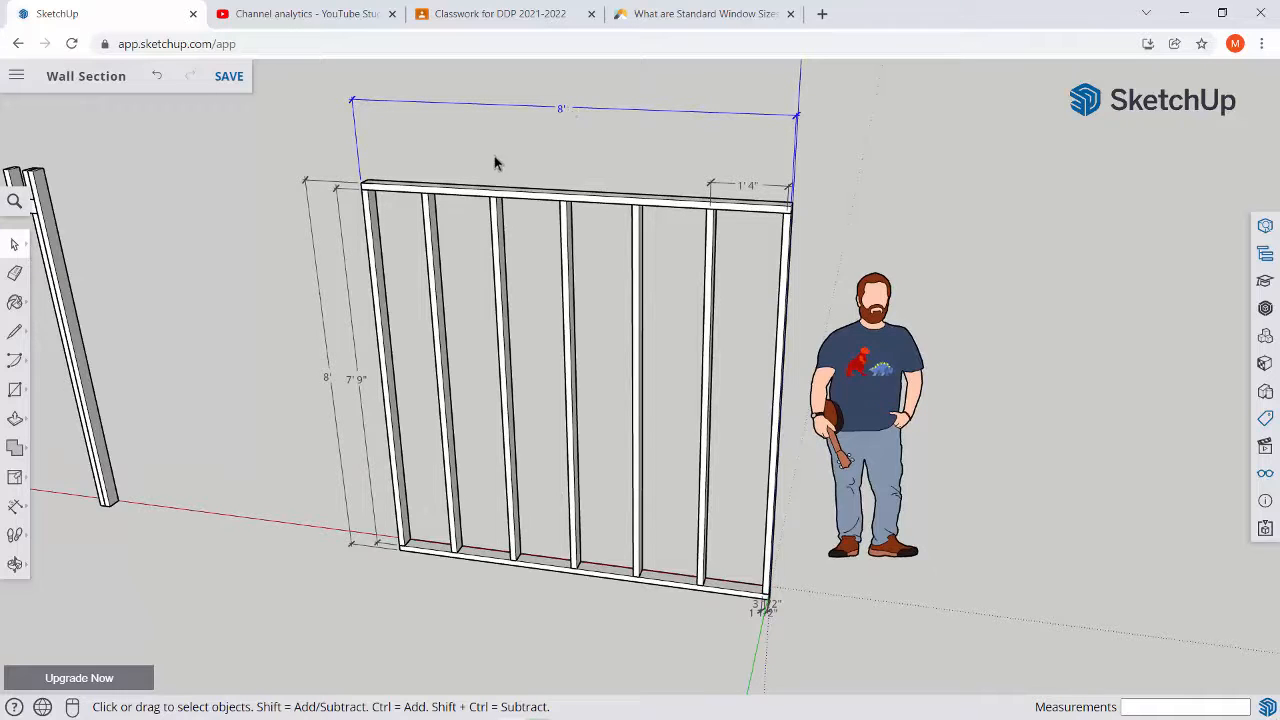
{"action": "scroll", "coordinate": [497, 163], "scroll_direction": "up", "scroll_amount": 6}
{"action": "middle_click_drag", "start_coordinate": [575, 94], "coordinate": [620, 258]}
{"action": "scroll", "coordinate": [608, 258], "scroll_direction": "down", "scroll_amount": 5}
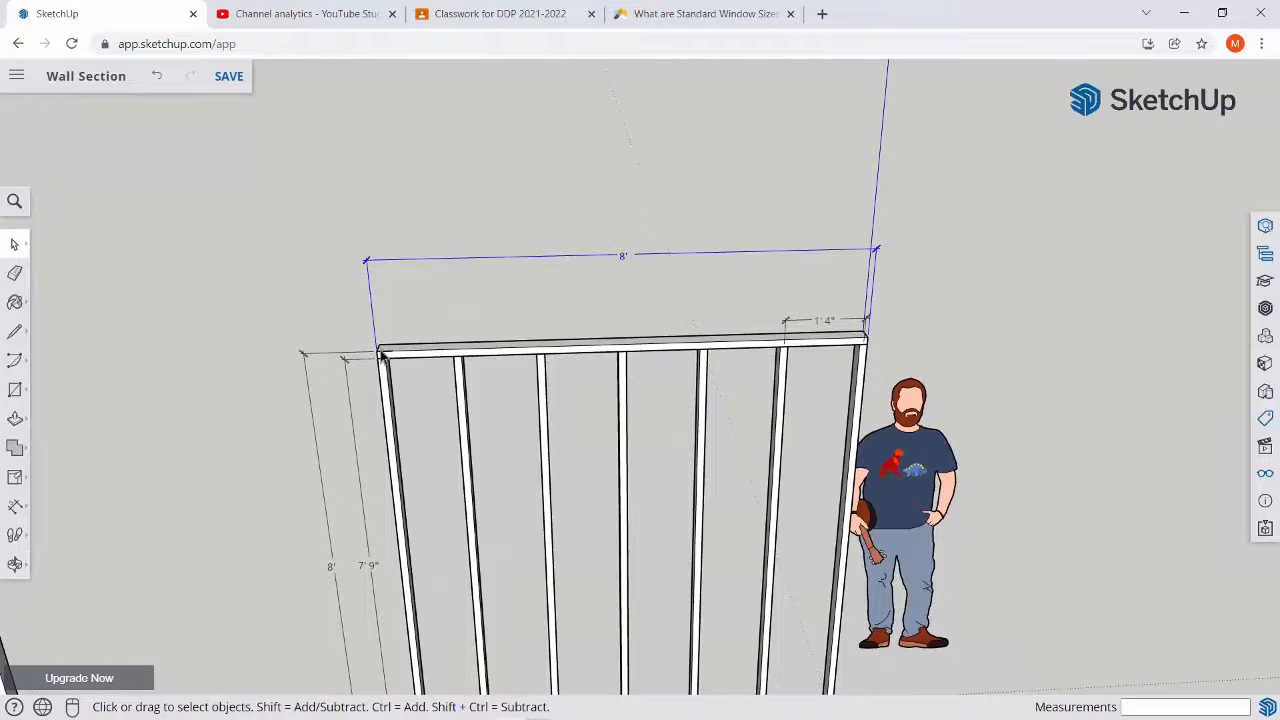
{"action": "scroll", "coordinate": [383, 358], "scroll_direction": "up", "scroll_amount": 5}
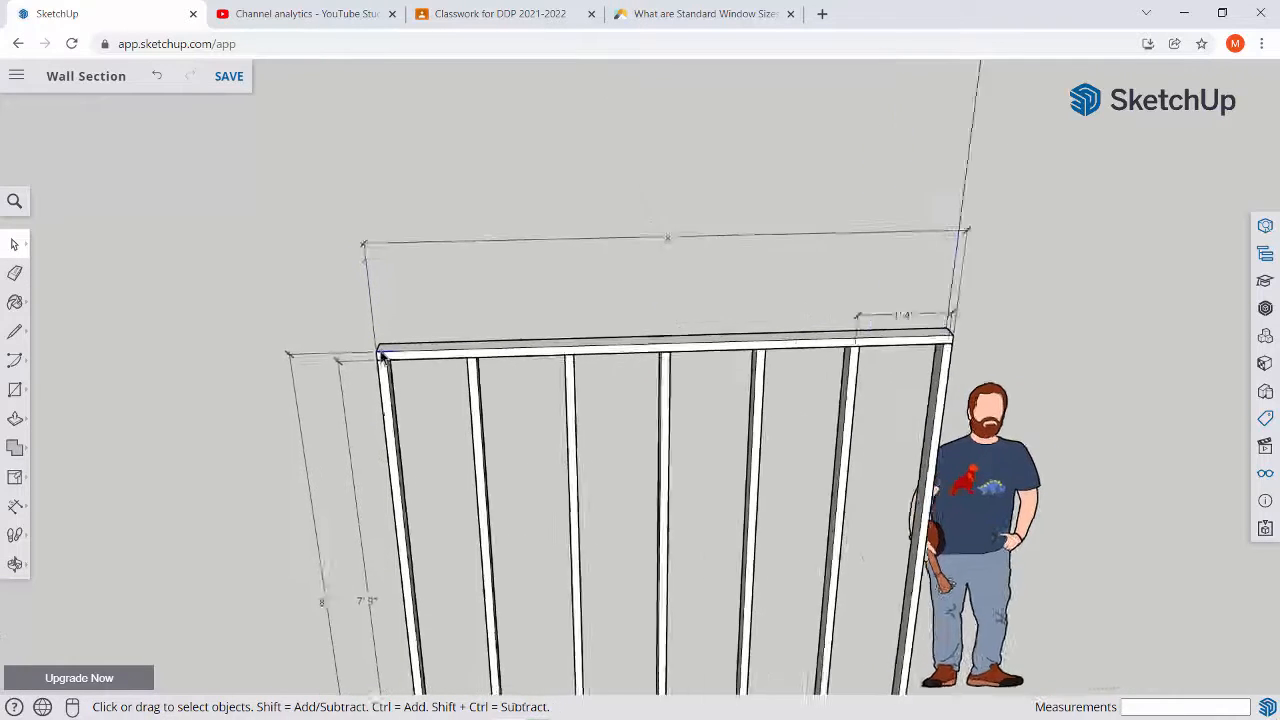
{"action": "scroll", "coordinate": [380, 358], "scroll_direction": "up", "scroll_amount": 2}
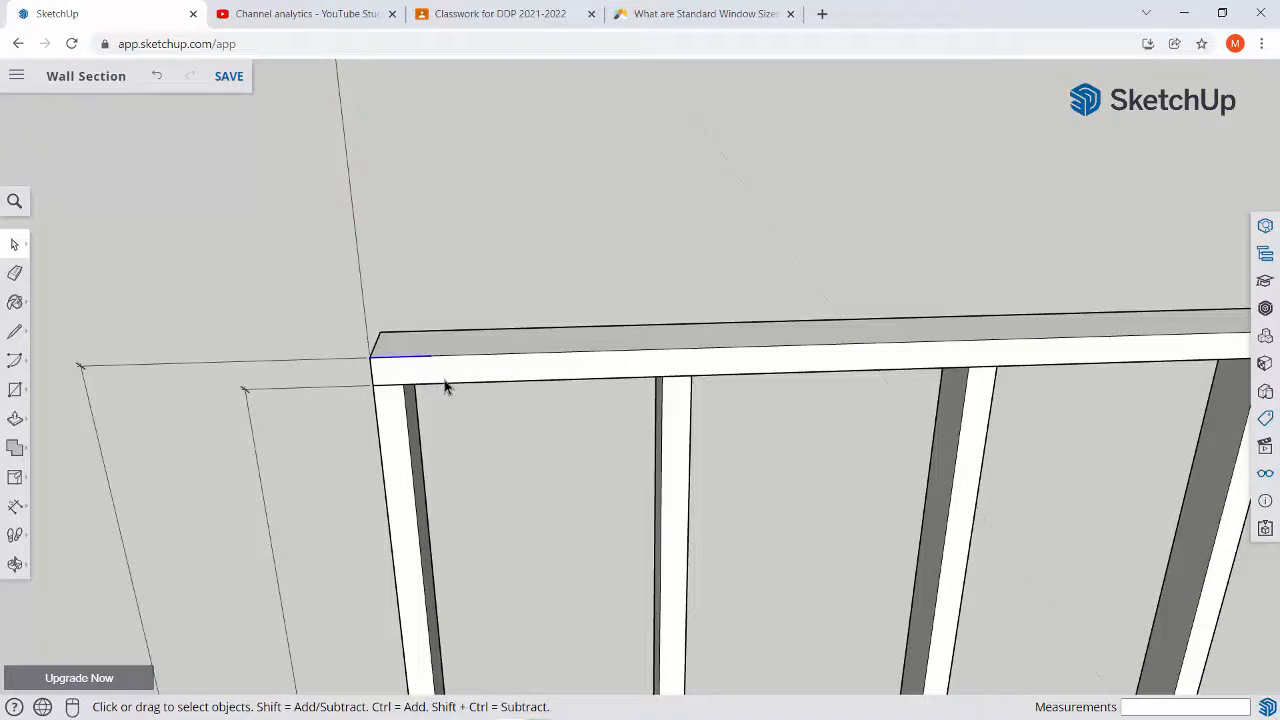
{"action": "scroll", "coordinate": [440, 380], "scroll_direction": "down", "scroll_amount": 5}
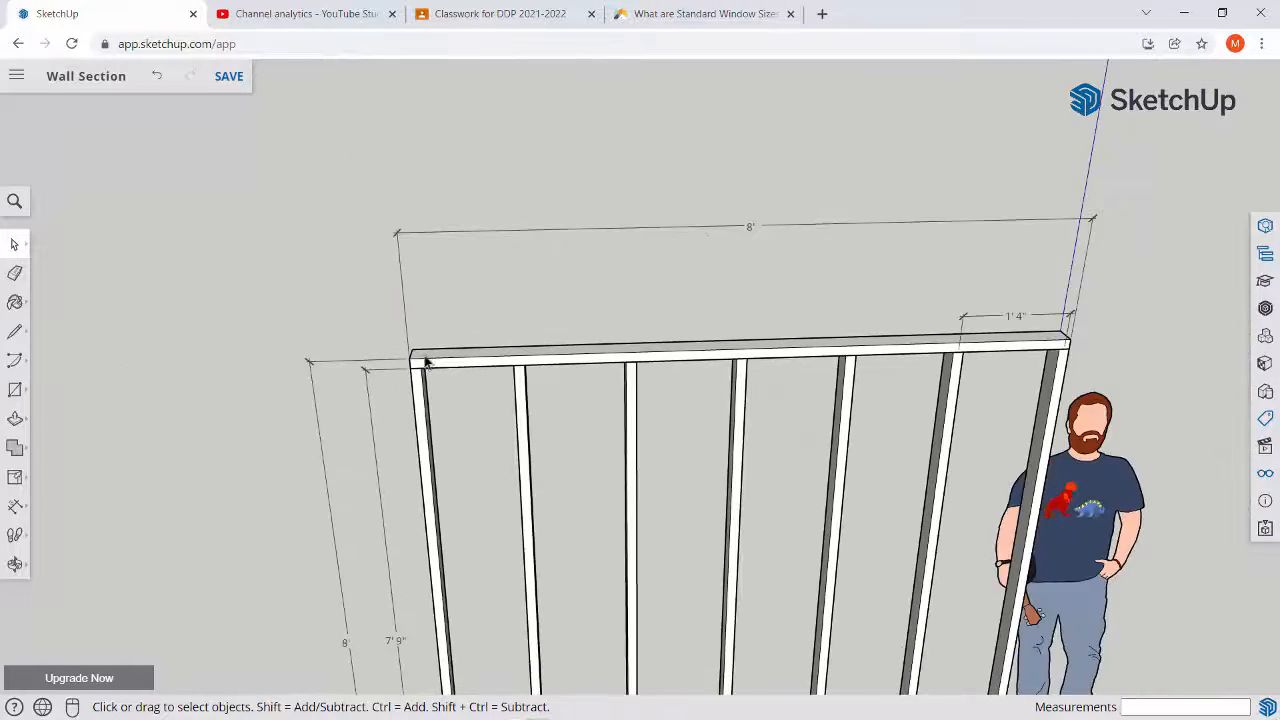
{"action": "scroll", "coordinate": [422, 367], "scroll_direction": "down", "scroll_amount": 2}
{"action": "middle_click_drag", "start_coordinate": [423, 366], "coordinate": [540, 303]}
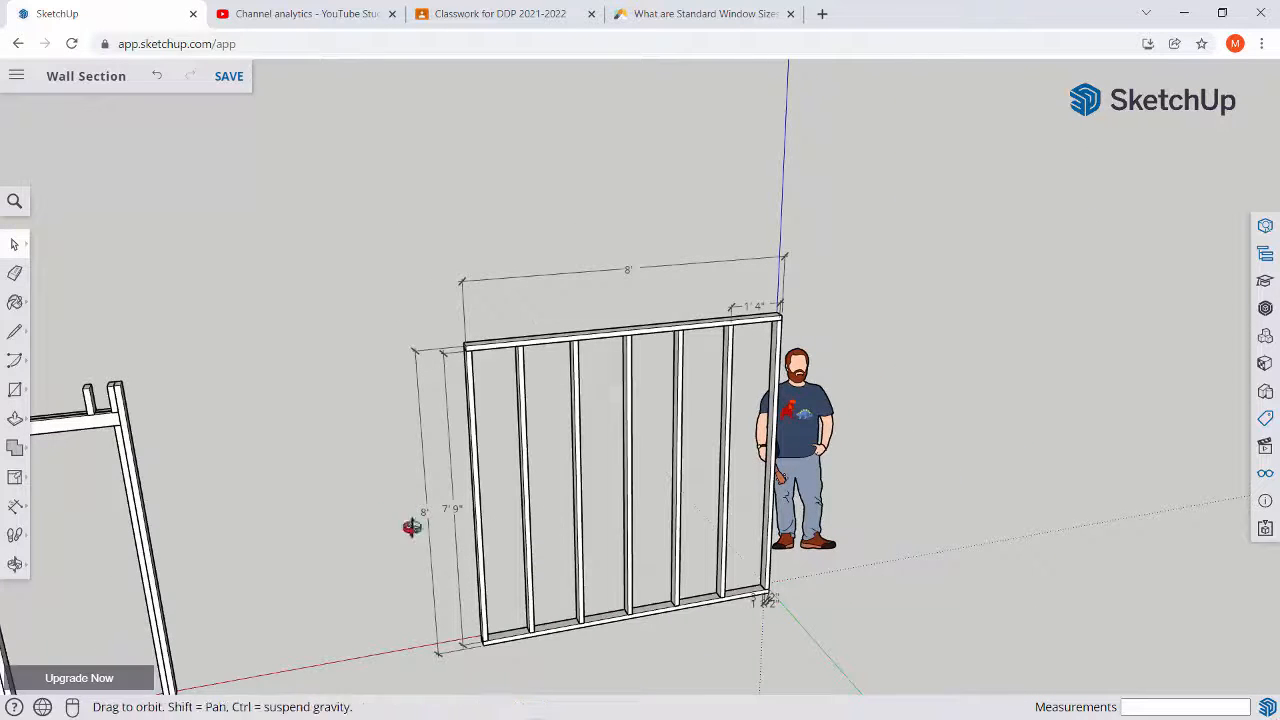
{"action": "middle_click_drag", "start_coordinate": [411, 527], "coordinate": [401, 486]}
{"action": "scroll", "coordinate": [462, 484], "scroll_direction": "up", "scroll_amount": 2}
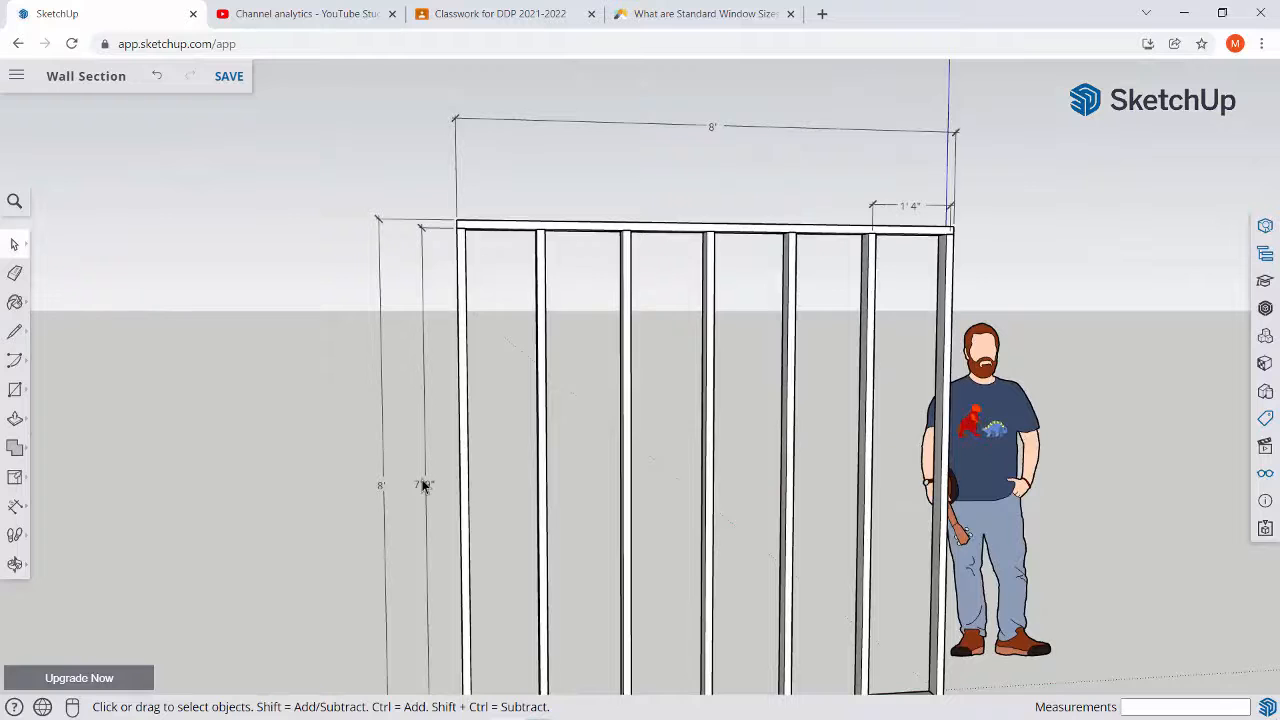
{"action": "scroll", "coordinate": [423, 485], "scroll_direction": "down", "scroll_amount": 2}
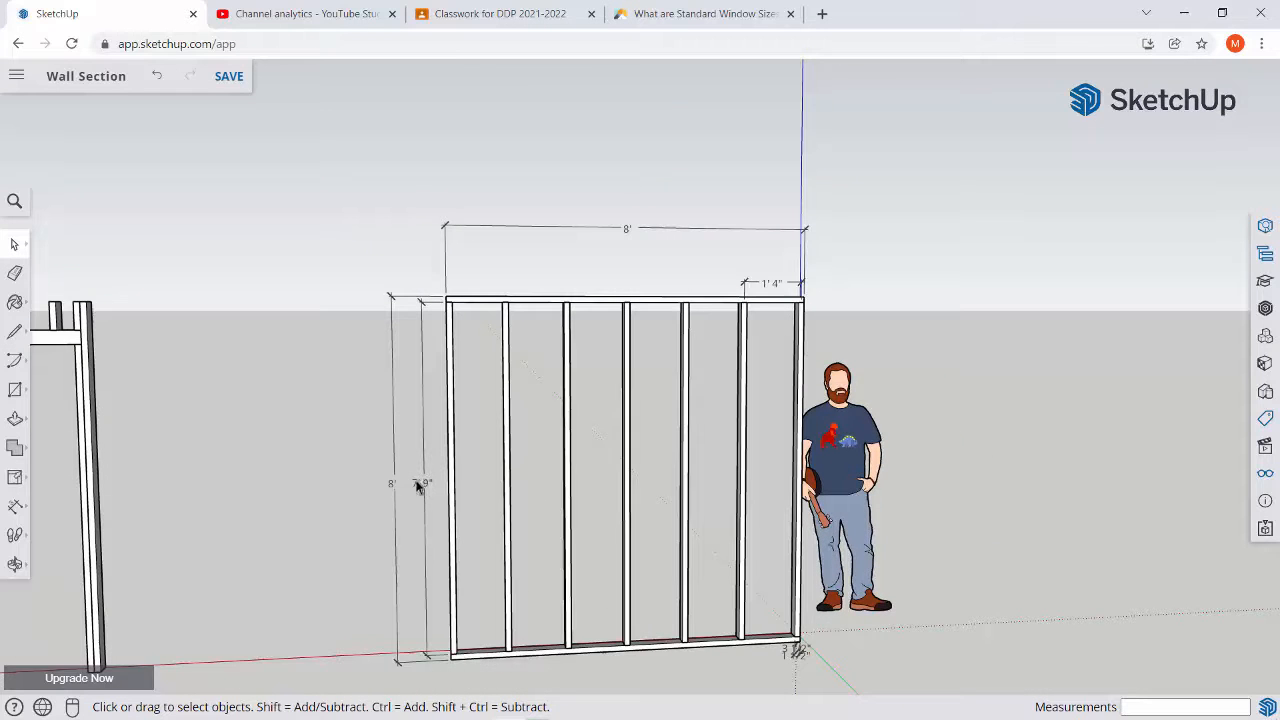
Inspect the stud width and thickness dimensions at the wall's bottom corner near the origin
{"action": "middle_click_drag", "start_coordinate": [790, 565], "coordinate": [714, 424]}
{"action": "scroll", "coordinate": [621, 421], "scroll_direction": "up", "scroll_amount": 2}
{"action": "scroll", "coordinate": [714, 424], "scroll_direction": "up", "scroll_amount": 3}
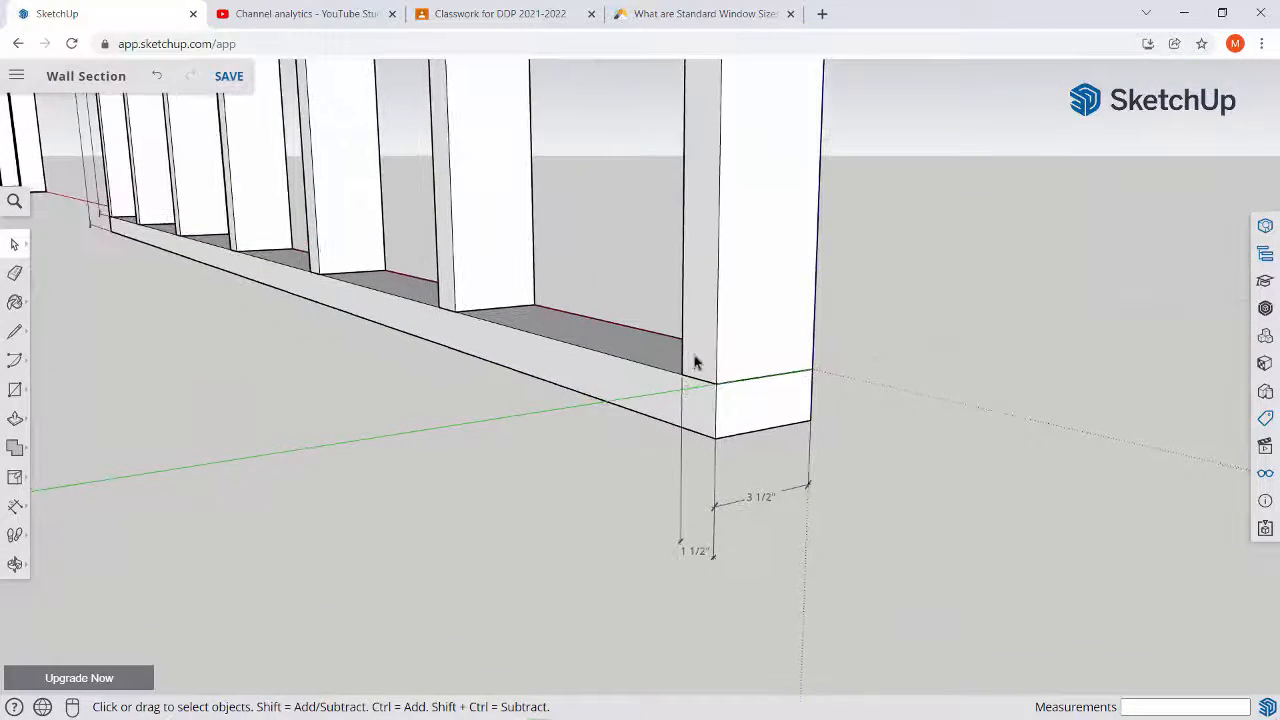
{"action": "scroll", "coordinate": [724, 400], "scroll_direction": "down", "scroll_amount": 5}
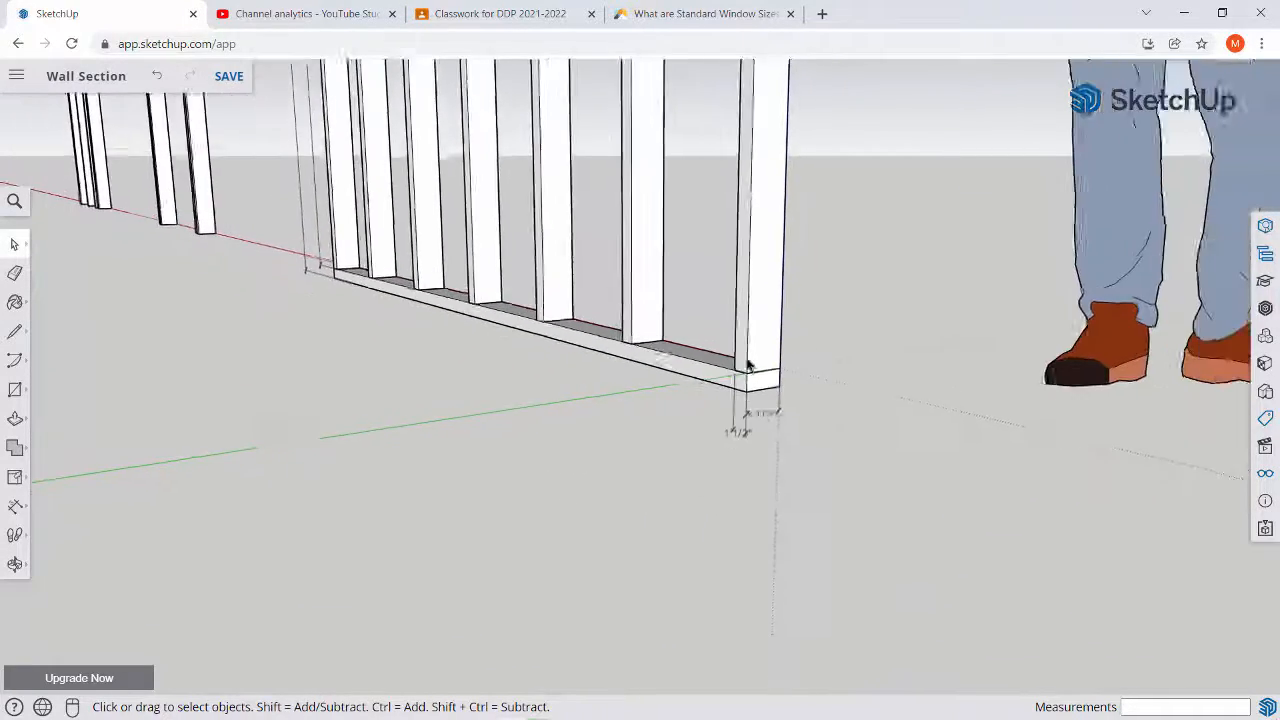
{"action": "scroll", "coordinate": [700, 347], "scroll_direction": "down", "scroll_amount": 2}
{"action": "middle_click_drag", "start_coordinate": [700, 347], "coordinate": [572, 389]}
Dimension the door frame's opening width between the inner faces of its side studs, placing it just below their bases
{"action": "middle_click_drag", "start_coordinate": [291, 397], "coordinate": [771, 443], "text": "shift"}
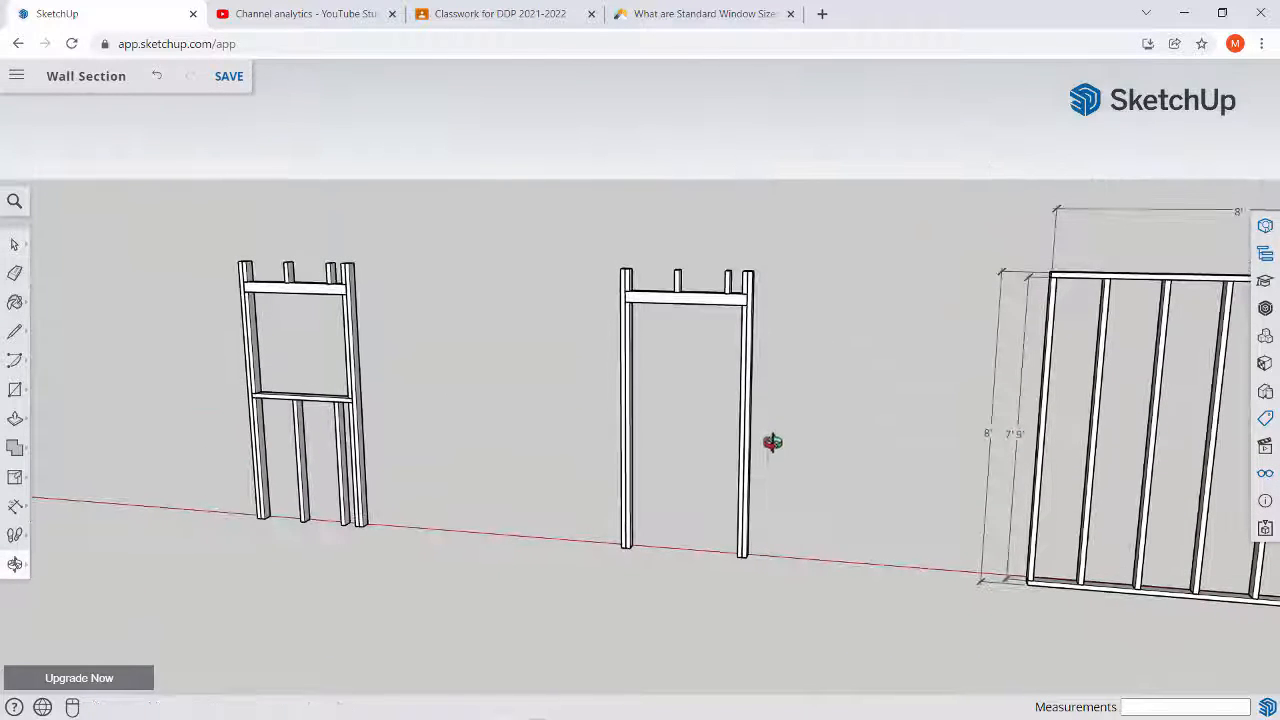
{"action": "left_click", "coordinate": [15, 504]}
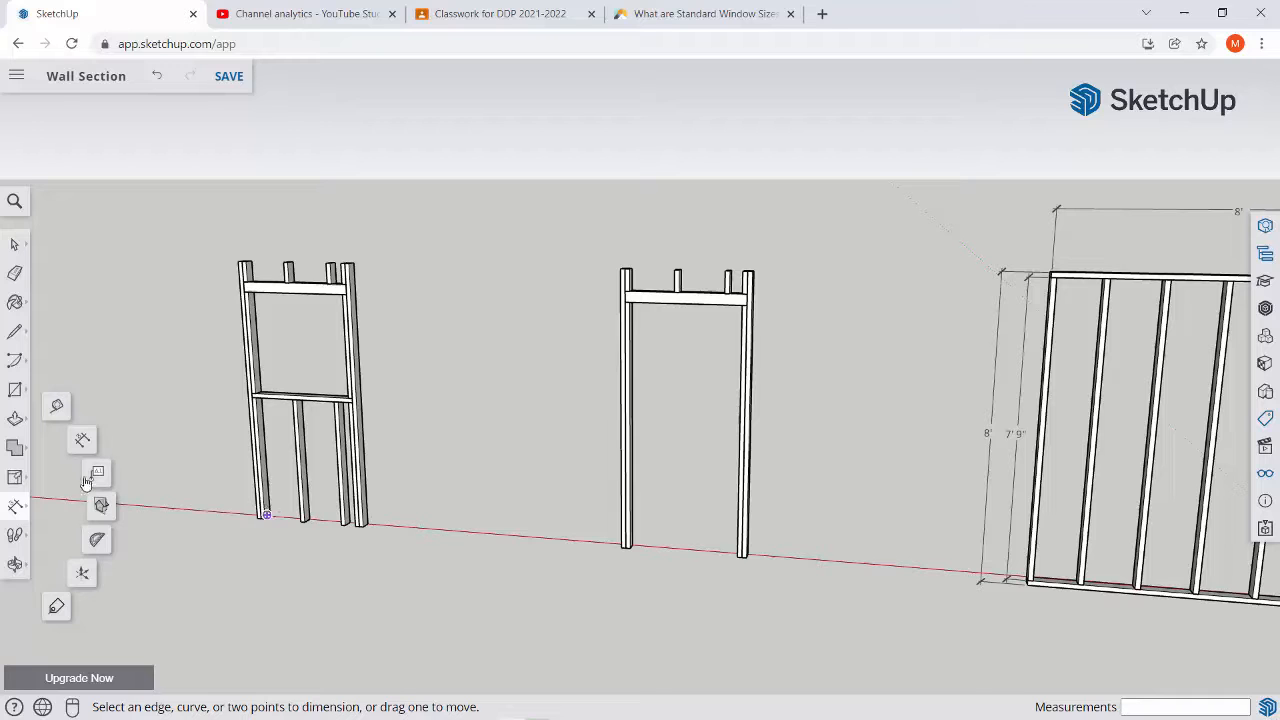
{"action": "scroll", "coordinate": [619, 562], "scroll_direction": "up", "scroll_amount": 6}
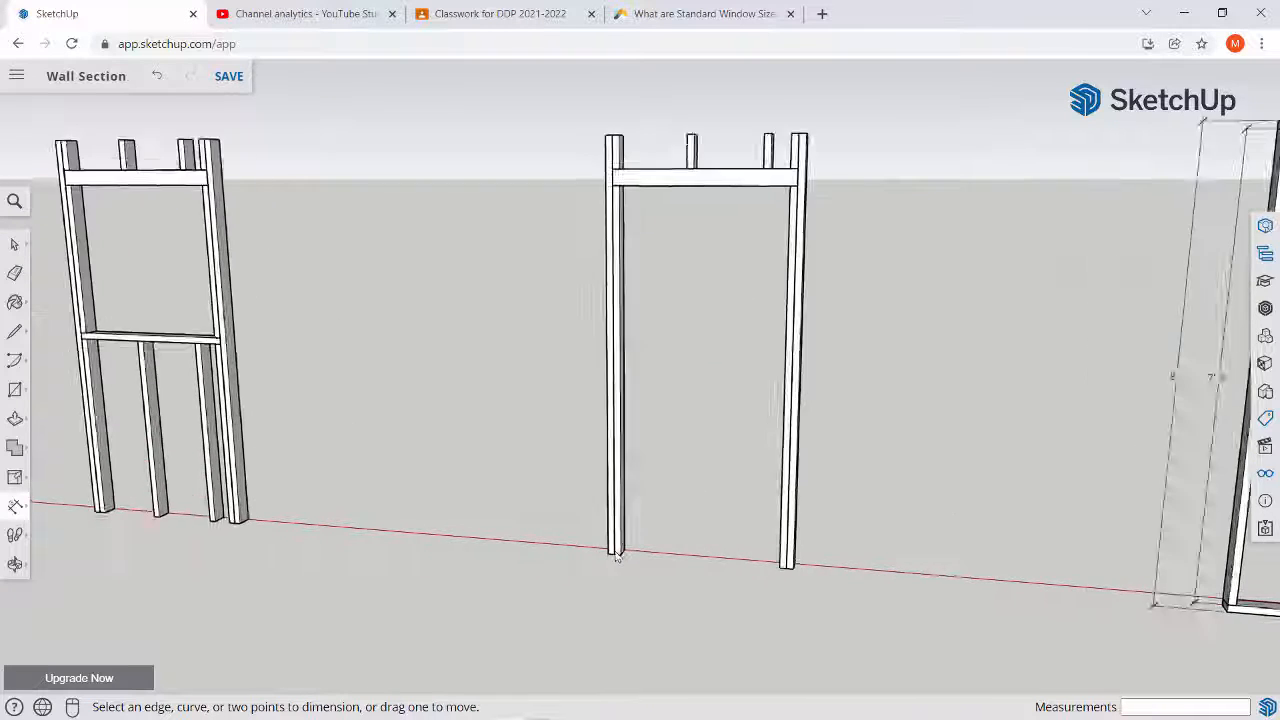
{"action": "scroll", "coordinate": [622, 562], "scroll_direction": "up", "scroll_amount": 2}
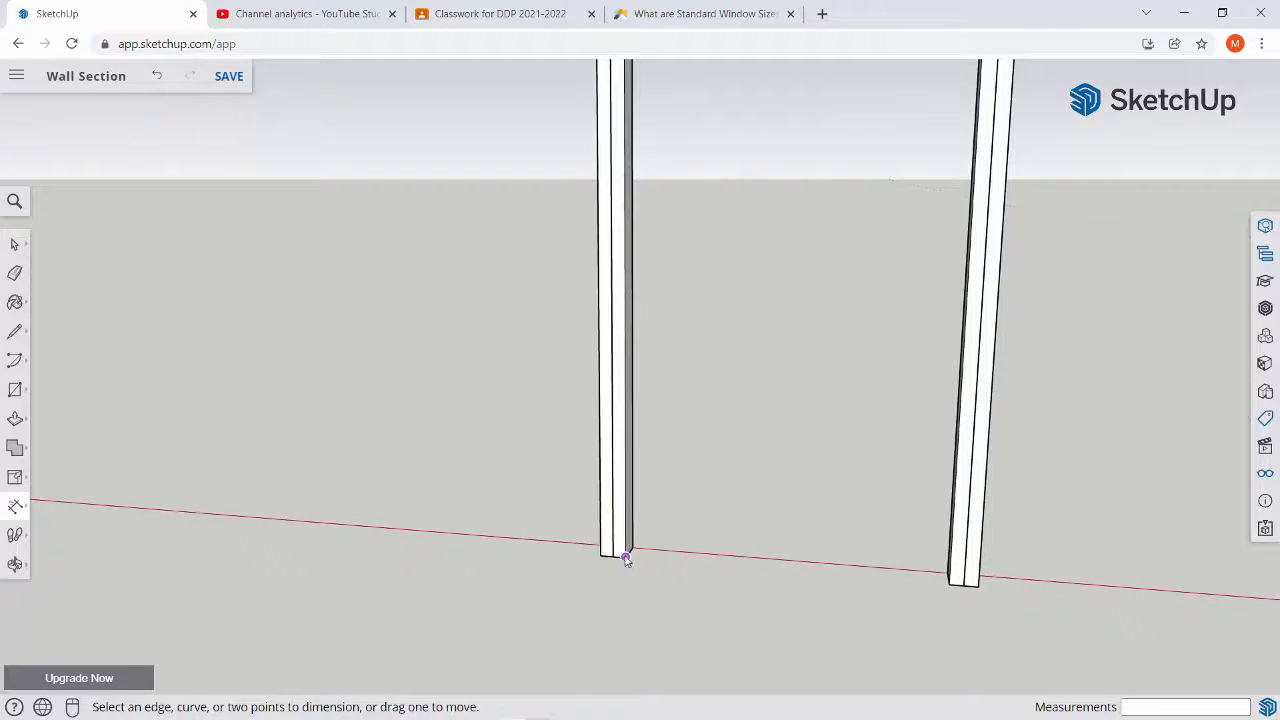
{"action": "left_click", "coordinate": [950, 585]}
{"action": "left_click", "coordinate": [886, 619]}
{"action": "scroll", "coordinate": [810, 580], "scroll_direction": "down", "scroll_amount": 3}
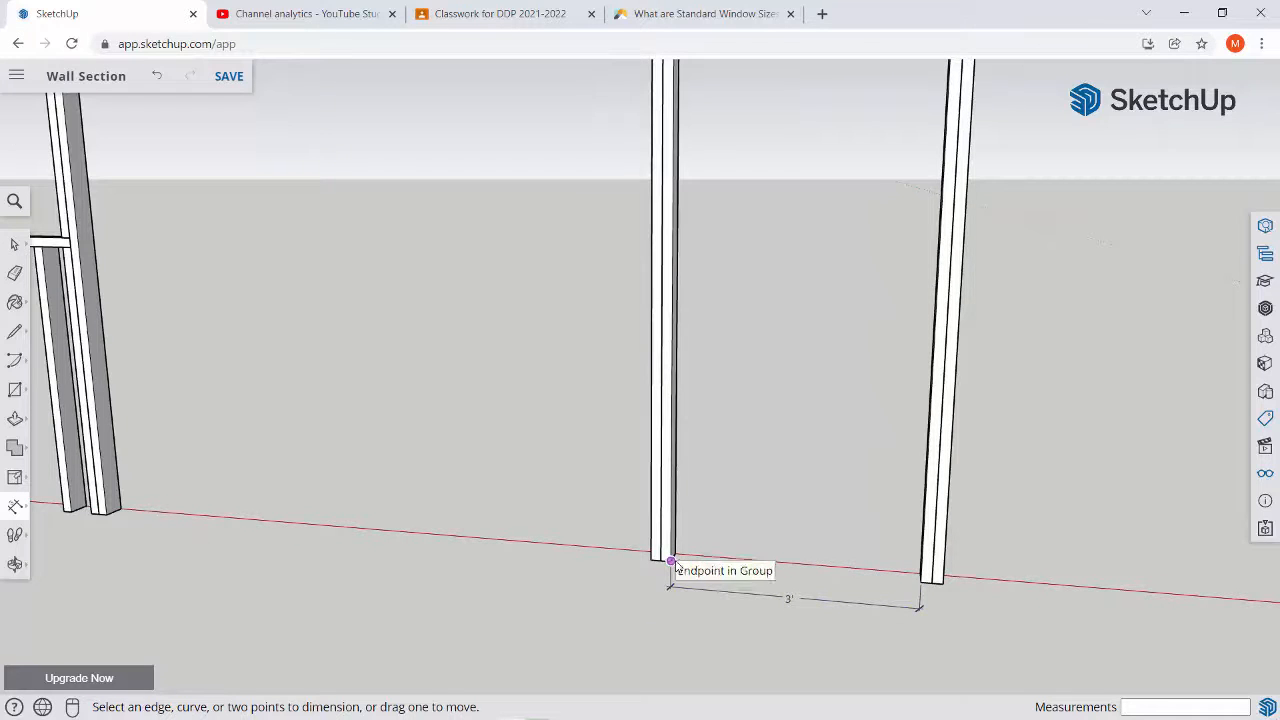
Dimension the door opening's height from the base of the side stud to the header's underside, placing it inside the opening
{"action": "scroll", "coordinate": [645, 450], "scroll_direction": "down", "scroll_amount": 2}
{"action": "middle_click_drag", "start_coordinate": [631, 309], "coordinate": [700, 312]}
{"action": "scroll", "coordinate": [697, 238], "scroll_direction": "up", "scroll_amount": 4}
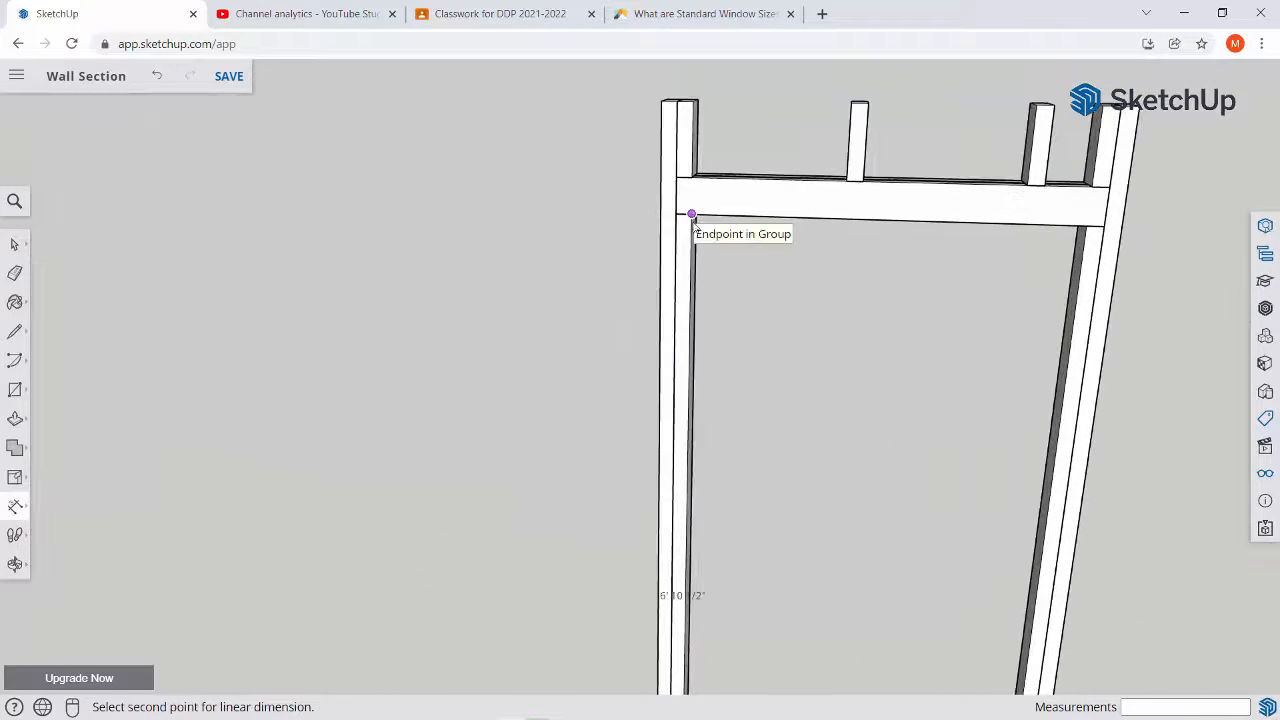
{"action": "scroll", "coordinate": [772, 271], "scroll_direction": "down", "scroll_amount": 5}
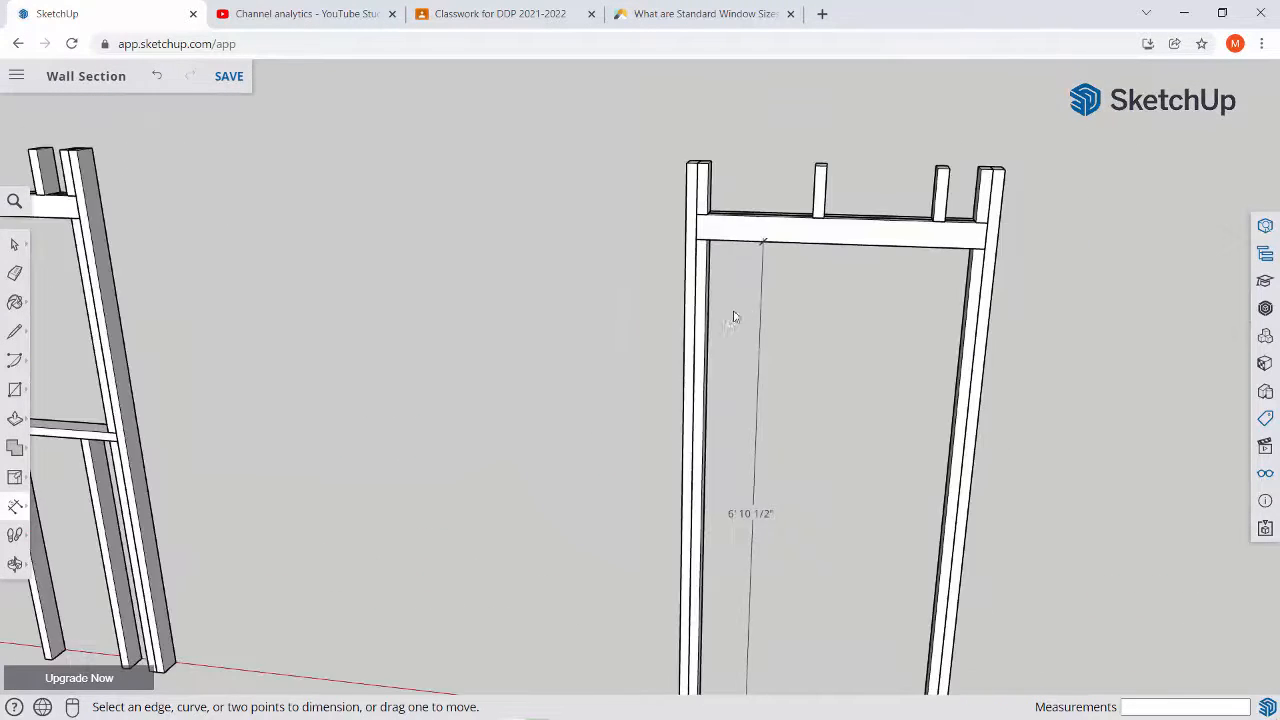
Dimension the door frame's overall width across the outer top corners of its side studs, placing it beyond the stud tops
{"action": "scroll", "coordinate": [884, 273], "scroll_direction": "up", "scroll_amount": 6}
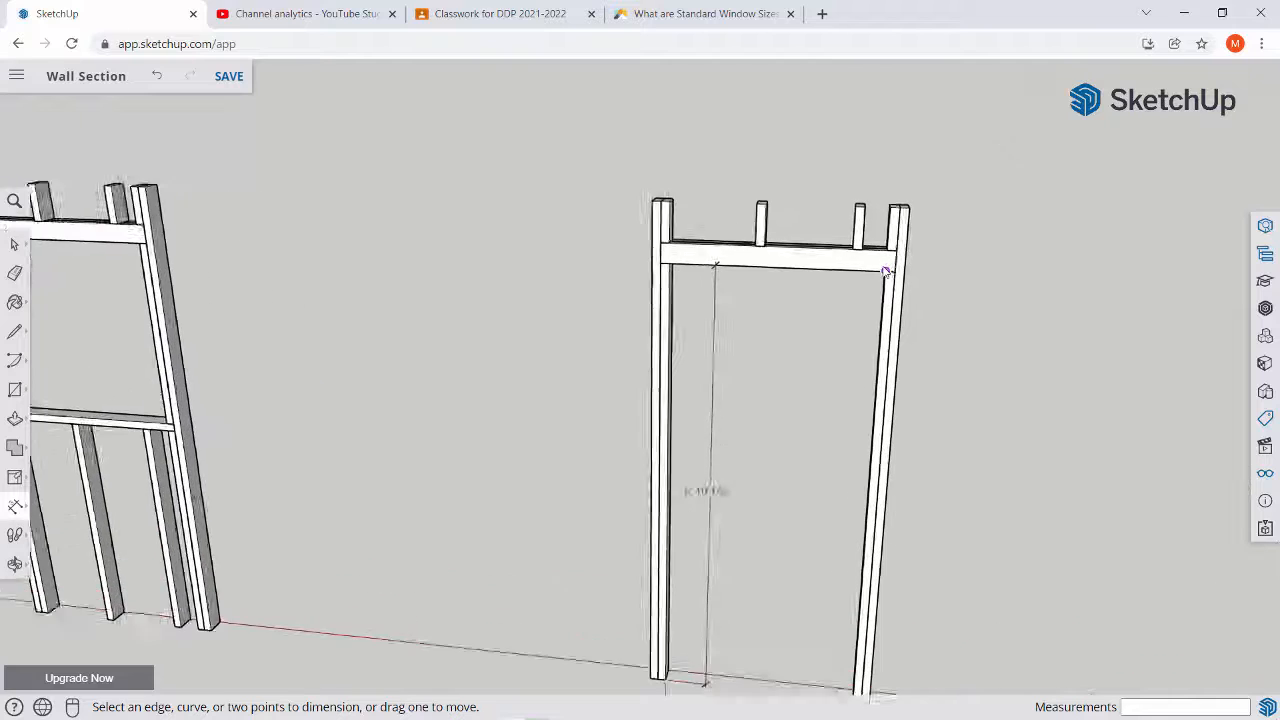
{"action": "middle_click_drag", "start_coordinate": [783, 238], "coordinate": [815, 306]}
{"action": "scroll", "coordinate": [815, 306], "scroll_direction": "down", "scroll_amount": 3}
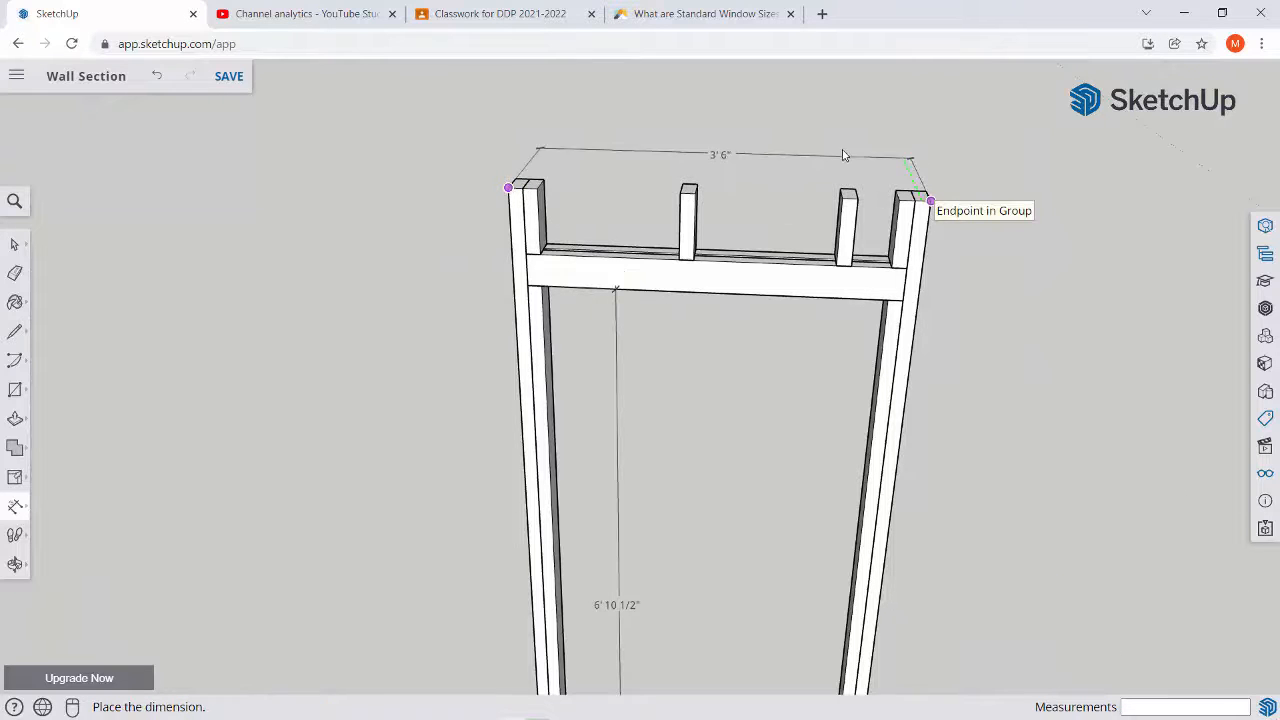
{"action": "middle_click_drag", "start_coordinate": [762, 248], "coordinate": [826, 194]}
{"action": "scroll", "coordinate": [691, 286], "scroll_direction": "down", "scroll_amount": 6}
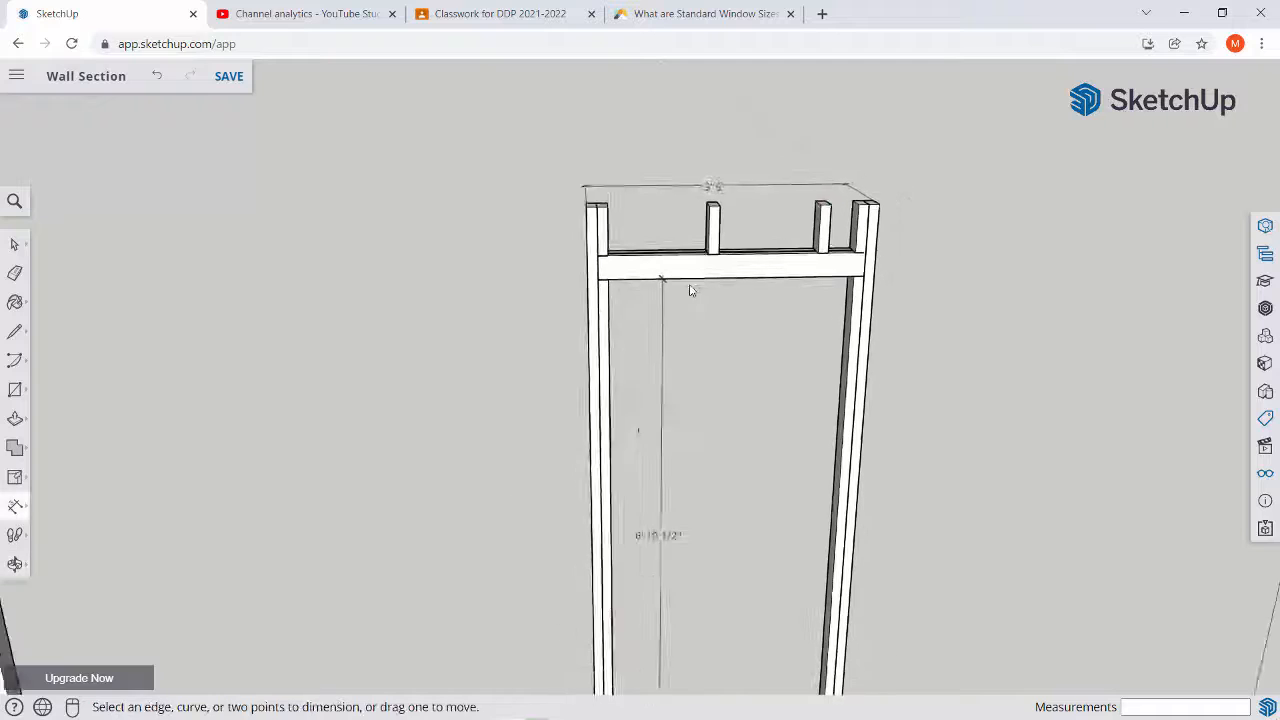
Dimension the full height of the door frame's outer stud nearest the wall section, placing it outside the frame
{"action": "middle_click_drag", "start_coordinate": [659, 381], "coordinate": [614, 330]}
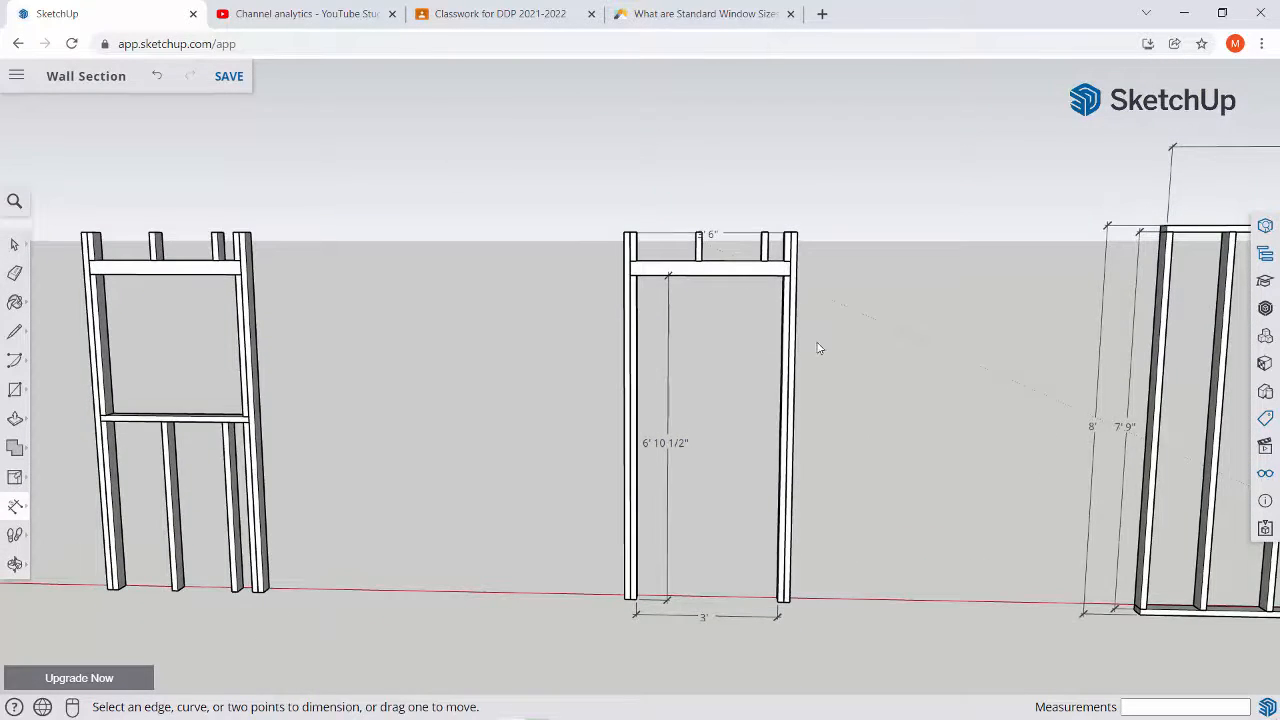
{"action": "middle_click_drag", "start_coordinate": [818, 347], "coordinate": [785, 450]}
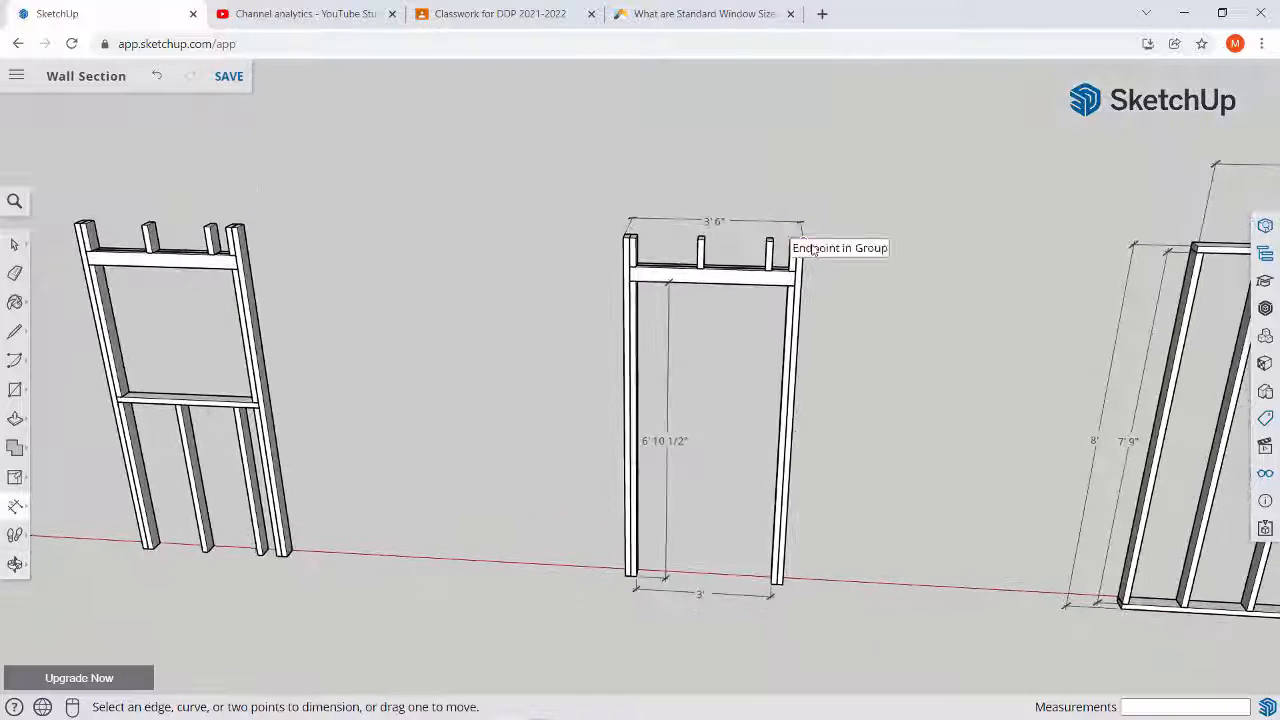
{"action": "scroll", "coordinate": [805, 240], "scroll_direction": "up", "scroll_amount": 5}
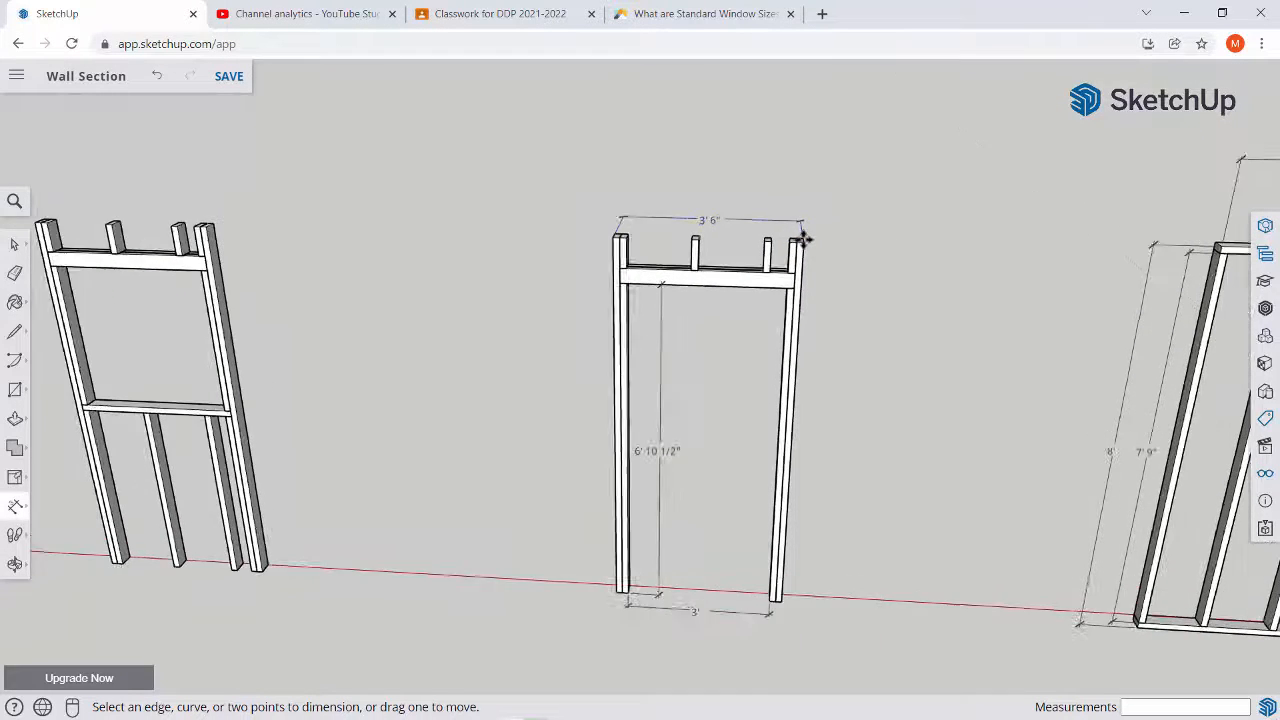
{"action": "scroll", "coordinate": [808, 251], "scroll_direction": "down", "scroll_amount": 8}
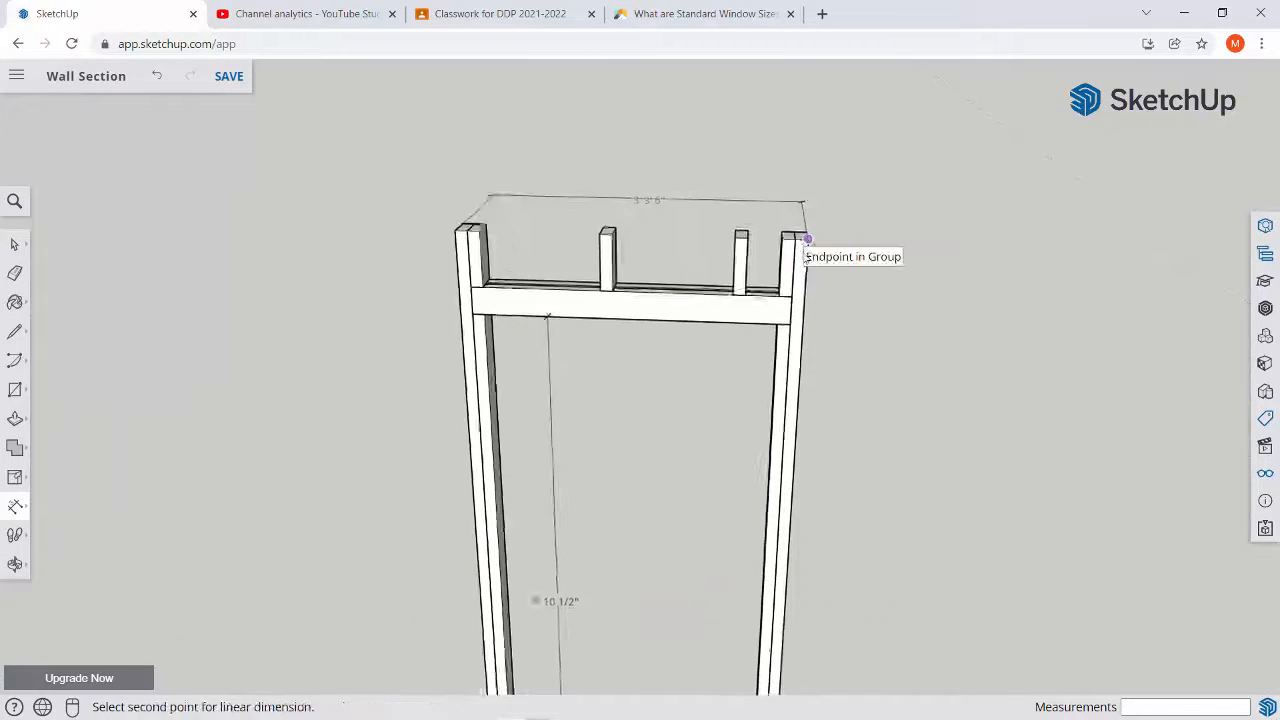
{"action": "middle_click_drag", "start_coordinate": [808, 251], "coordinate": [766, 423]}
{"action": "scroll", "coordinate": [757, 437], "scroll_direction": "down", "scroll_amount": 3}
{"action": "scroll", "coordinate": [757, 437], "scroll_direction": "up", "scroll_amount": 6}
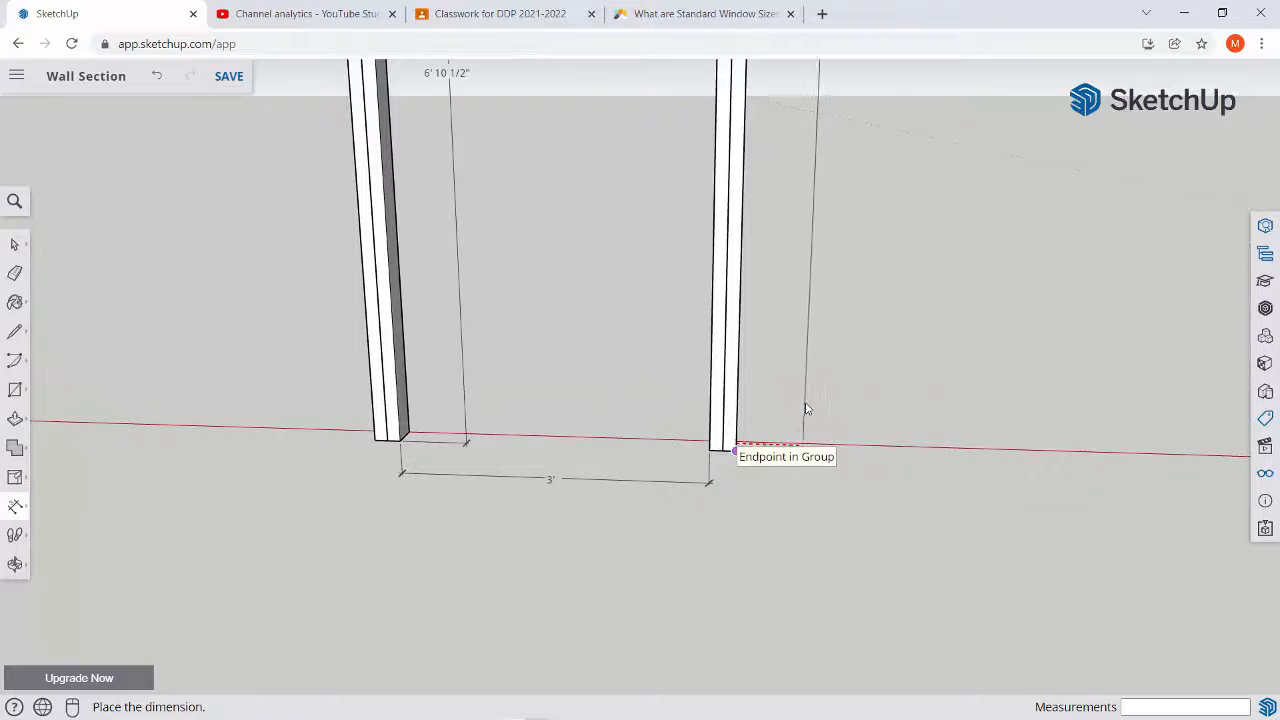
{"action": "scroll", "coordinate": [777, 358], "scroll_direction": "down", "scroll_amount": 5}
{"action": "middle_click_drag", "start_coordinate": [777, 358], "coordinate": [770, 266]}
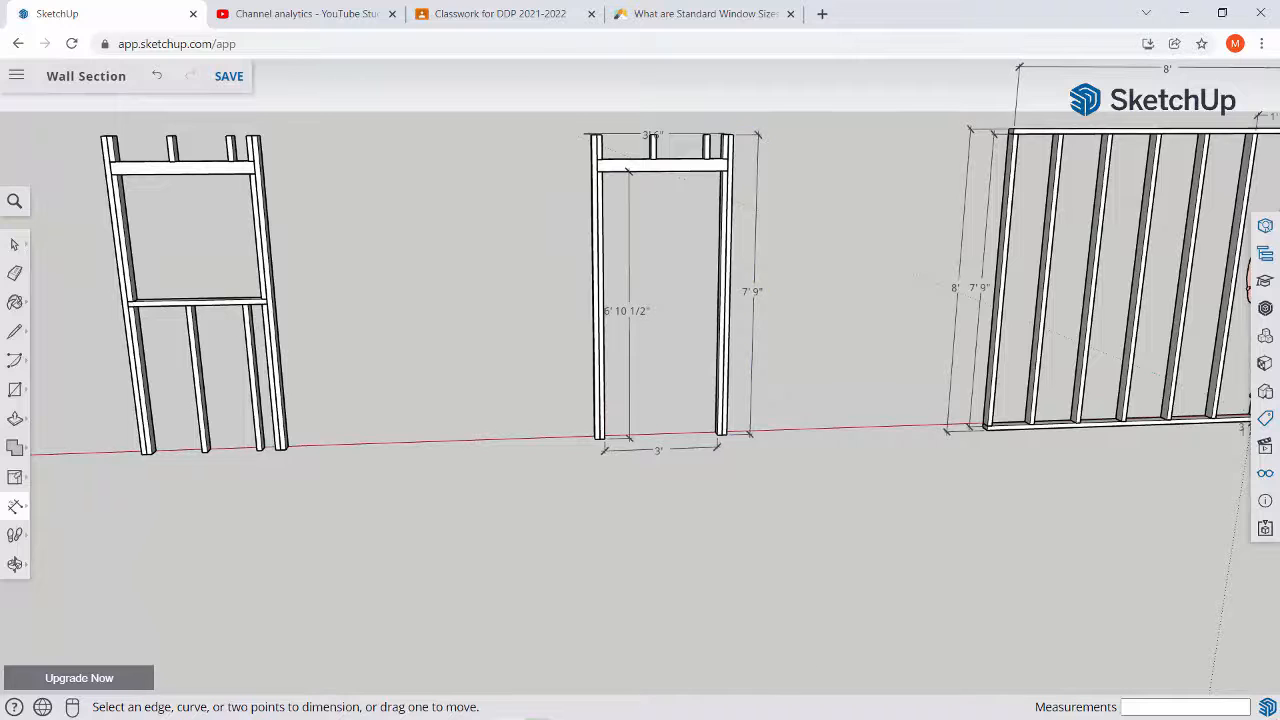
Dimension the center-to-center spacing from the door frame's inner side stud to the first short stud above the header
{"action": "middle_click_drag", "start_coordinate": [783, 508], "coordinate": [668, 321]}
{"action": "middle_click_drag", "start_coordinate": [501, 272], "coordinate": [779, 223], "text": "shift"}
{"action": "middle_click_drag", "start_coordinate": [779, 223], "coordinate": [869, 122]}
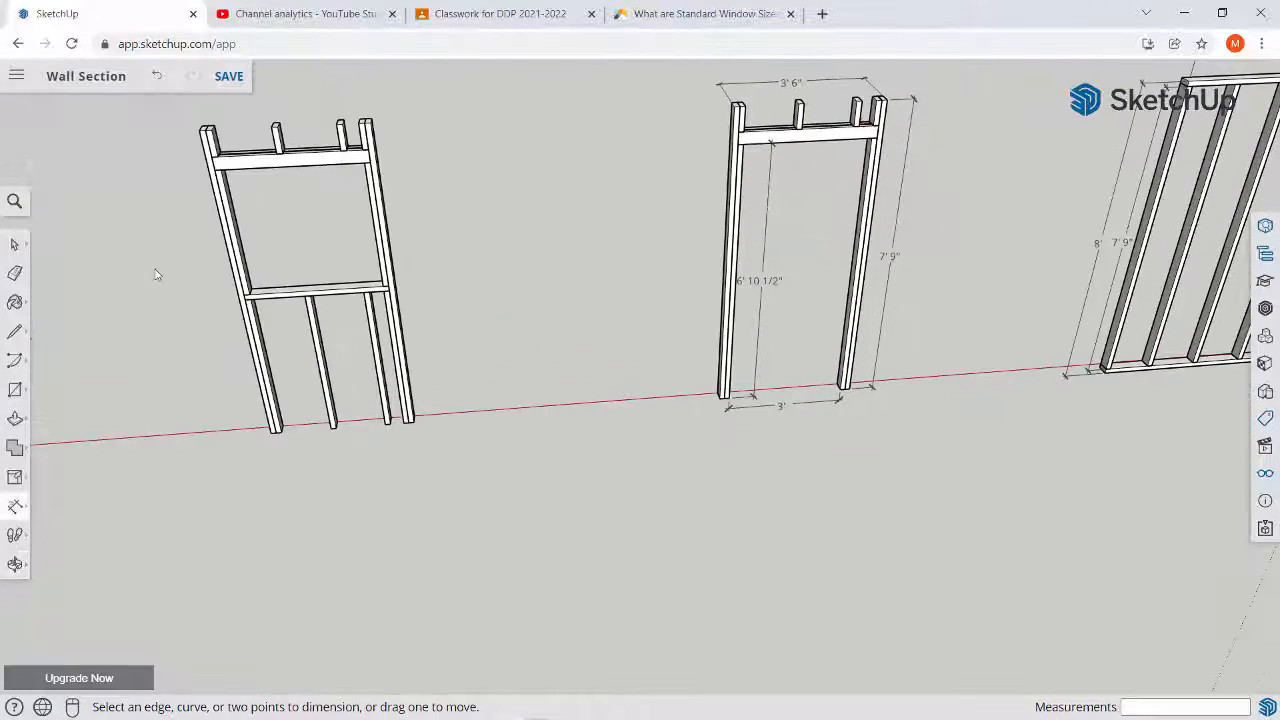
{"action": "middle_click_drag", "start_coordinate": [155, 274], "coordinate": [594, 168]}
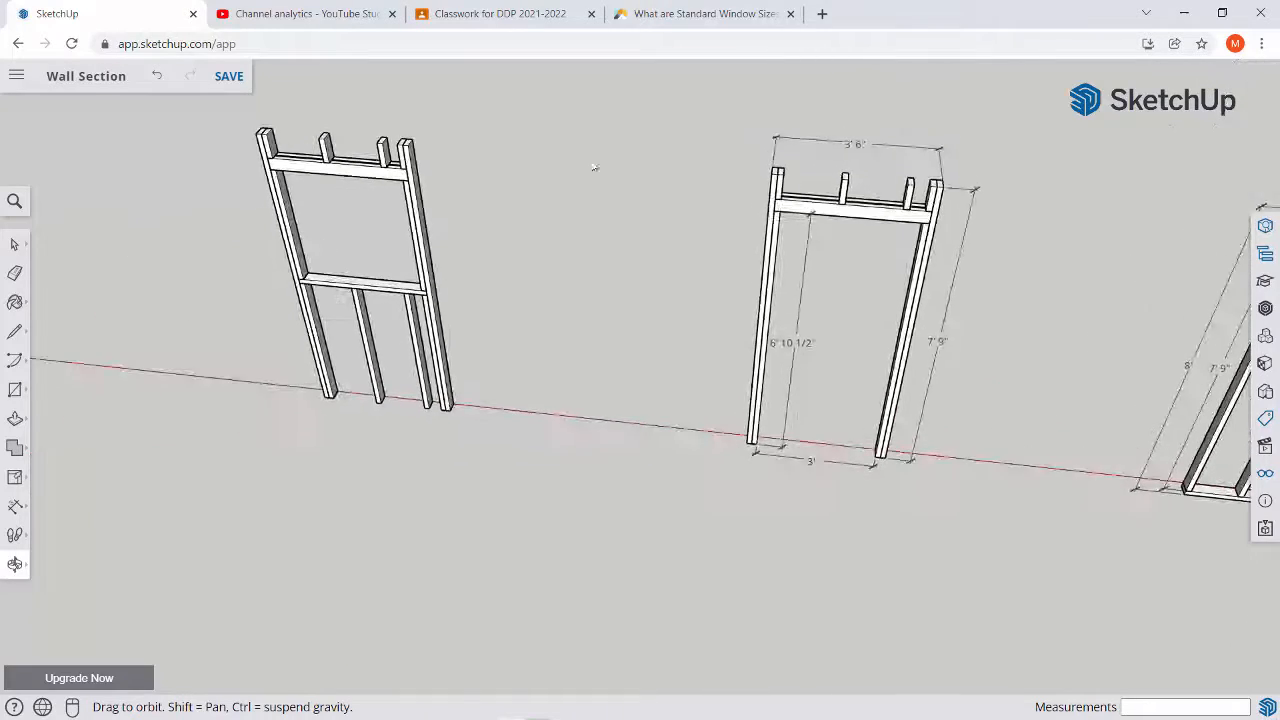
{"action": "scroll", "coordinate": [815, 171], "scroll_direction": "up", "scroll_amount": 8}
{"action": "middle_click_drag", "start_coordinate": [814, 164], "coordinate": [560, 207]}
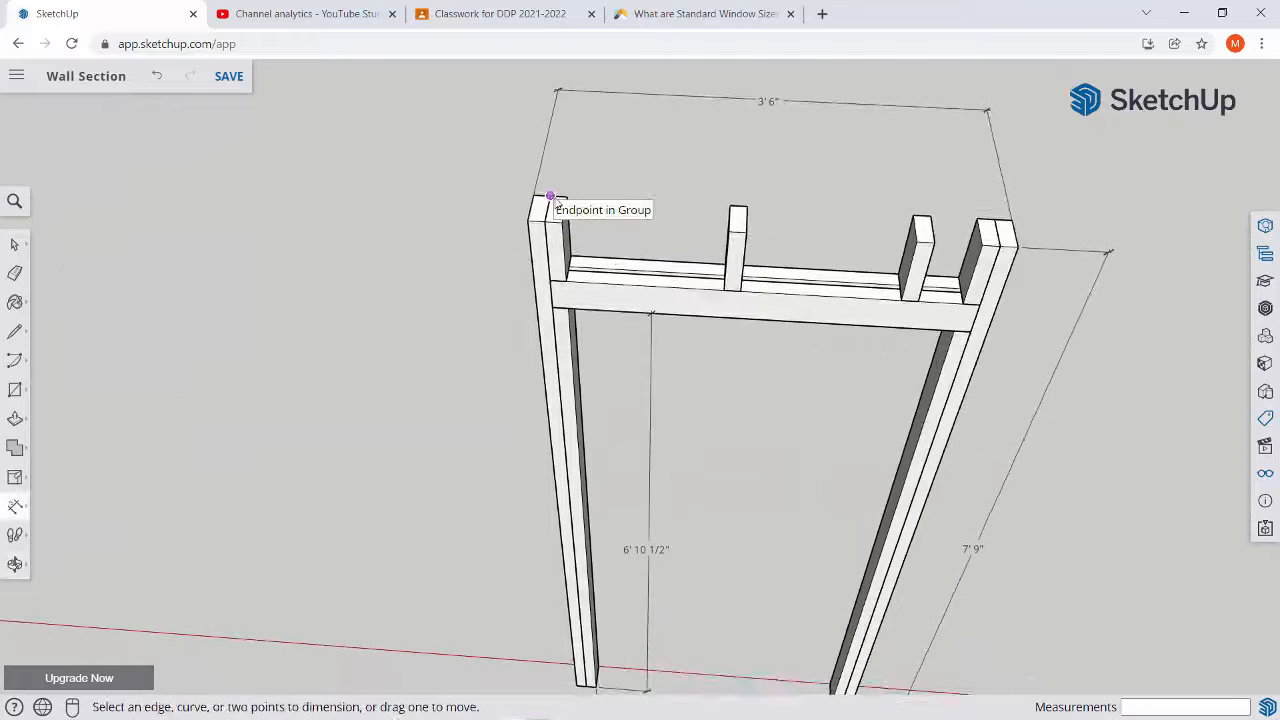
{"action": "scroll", "coordinate": [550, 197], "scroll_direction": "up", "scroll_amount": 3}
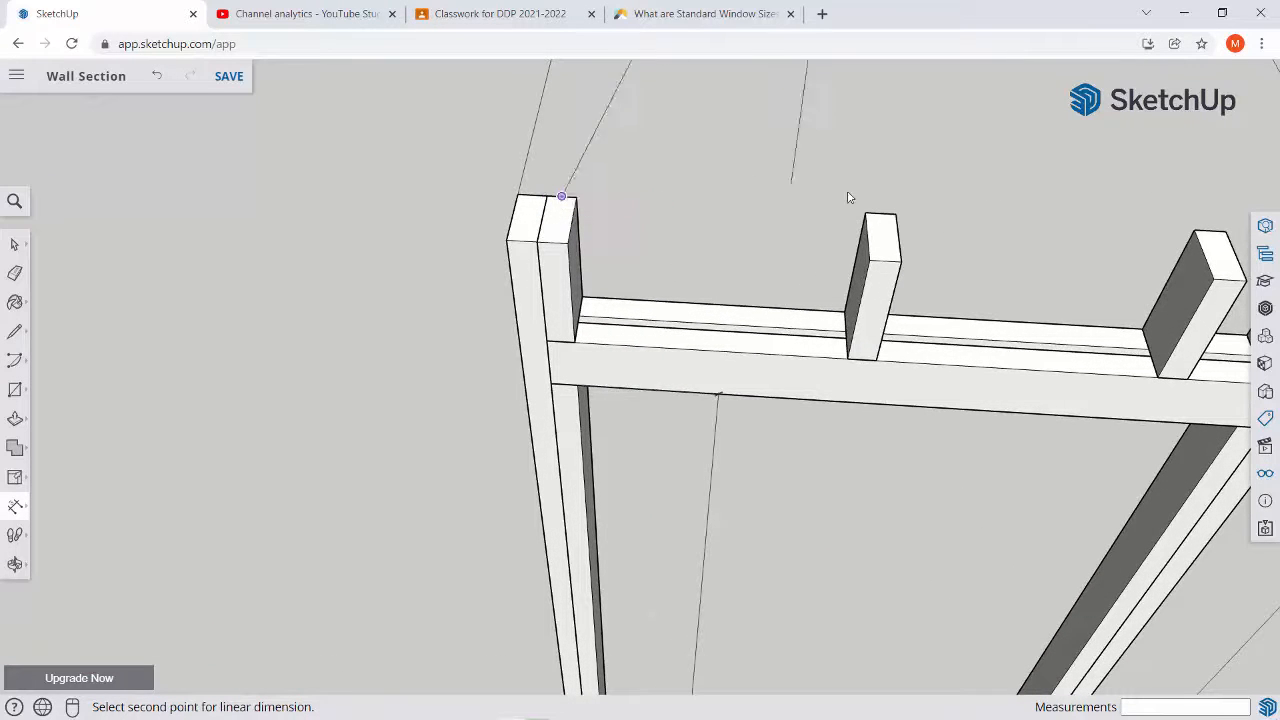
{"action": "left_click", "coordinate": [782, 170]}
{"action": "scroll", "coordinate": [782, 172], "scroll_direction": "down", "scroll_amount": 4}
Dimension the center-to-center spacing between the two short studs above the door header, and finish dimensioning
{"action": "scroll", "coordinate": [840, 197], "scroll_direction": "up", "scroll_amount": 4}
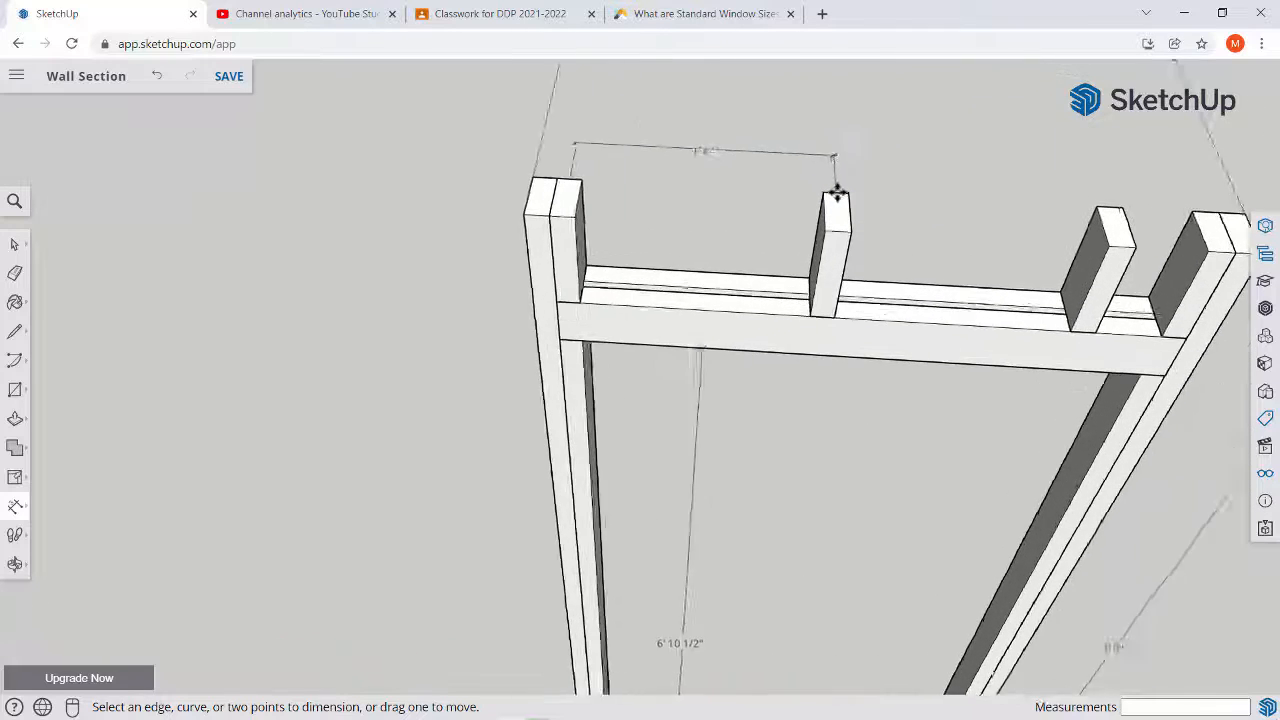
{"action": "left_click", "coordinate": [842, 194]}
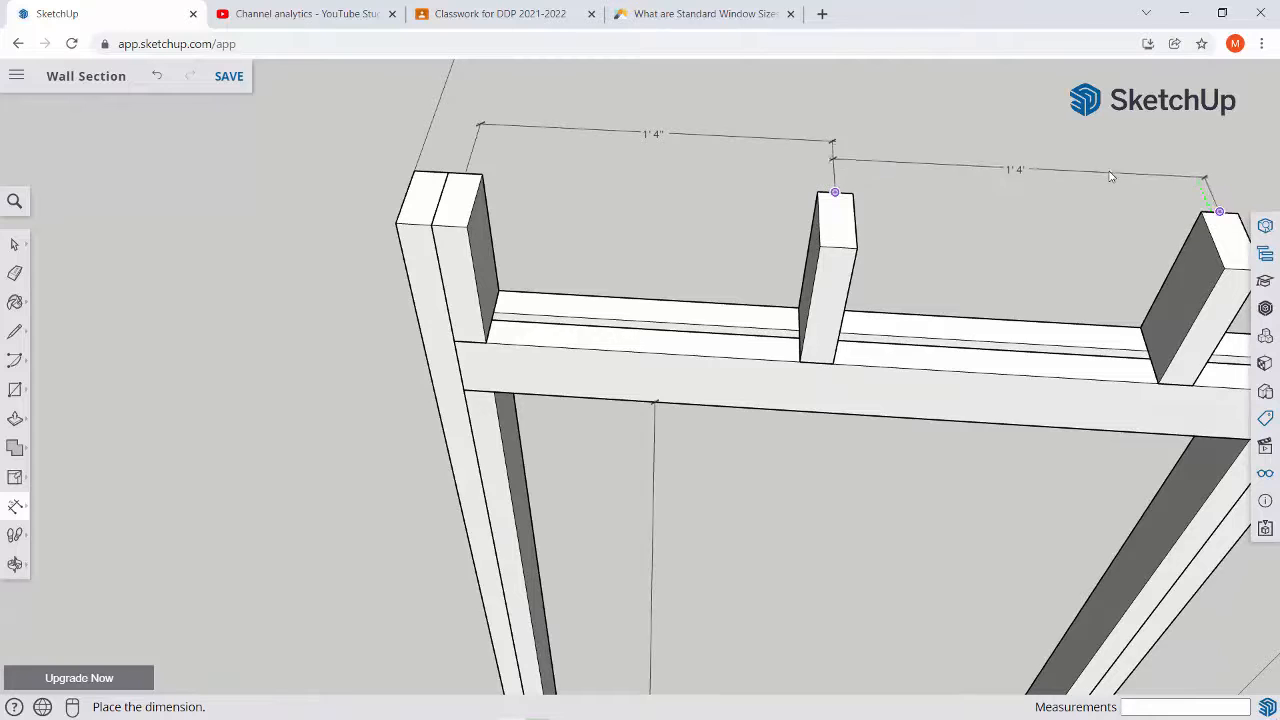
{"action": "scroll", "coordinate": [1069, 189], "scroll_direction": "down", "scroll_amount": 5}
{"action": "middle_click_drag", "start_coordinate": [1043, 200], "coordinate": [627, 209], "text": "shift"}
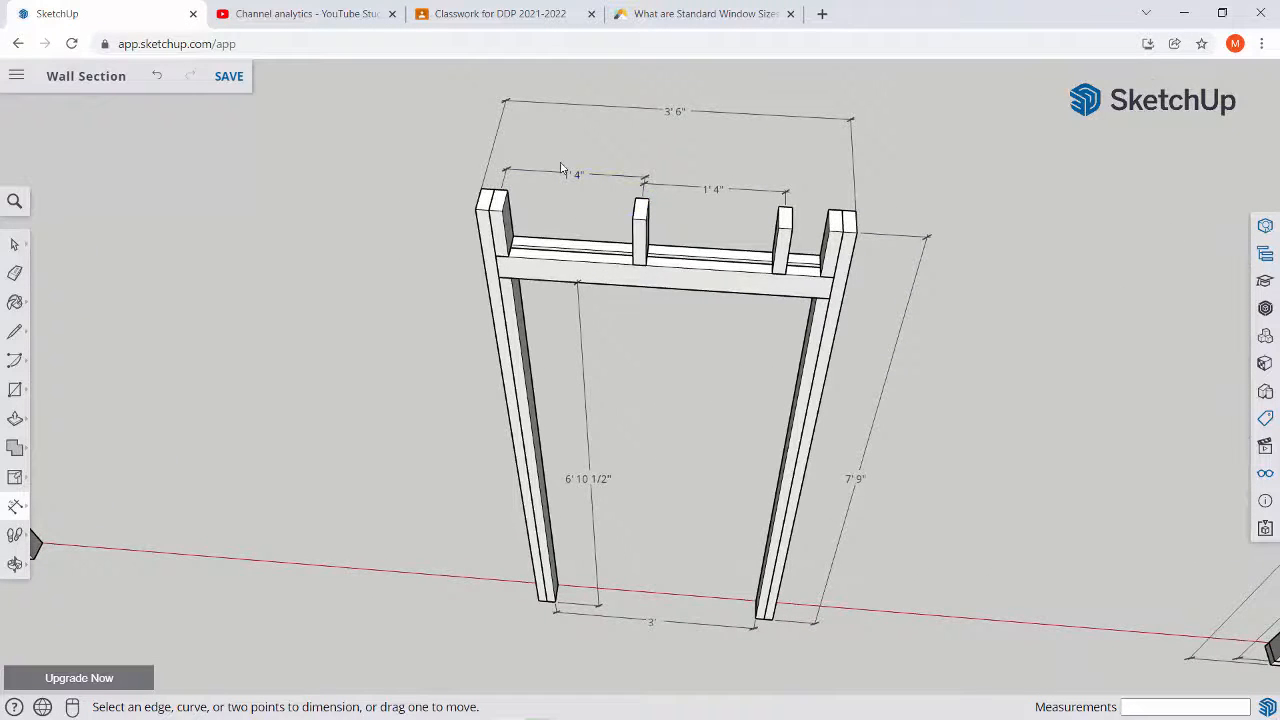
{"action": "scroll", "coordinate": [700, 192], "scroll_direction": "down", "scroll_amount": 3}
{"action": "key", "text": "space"}
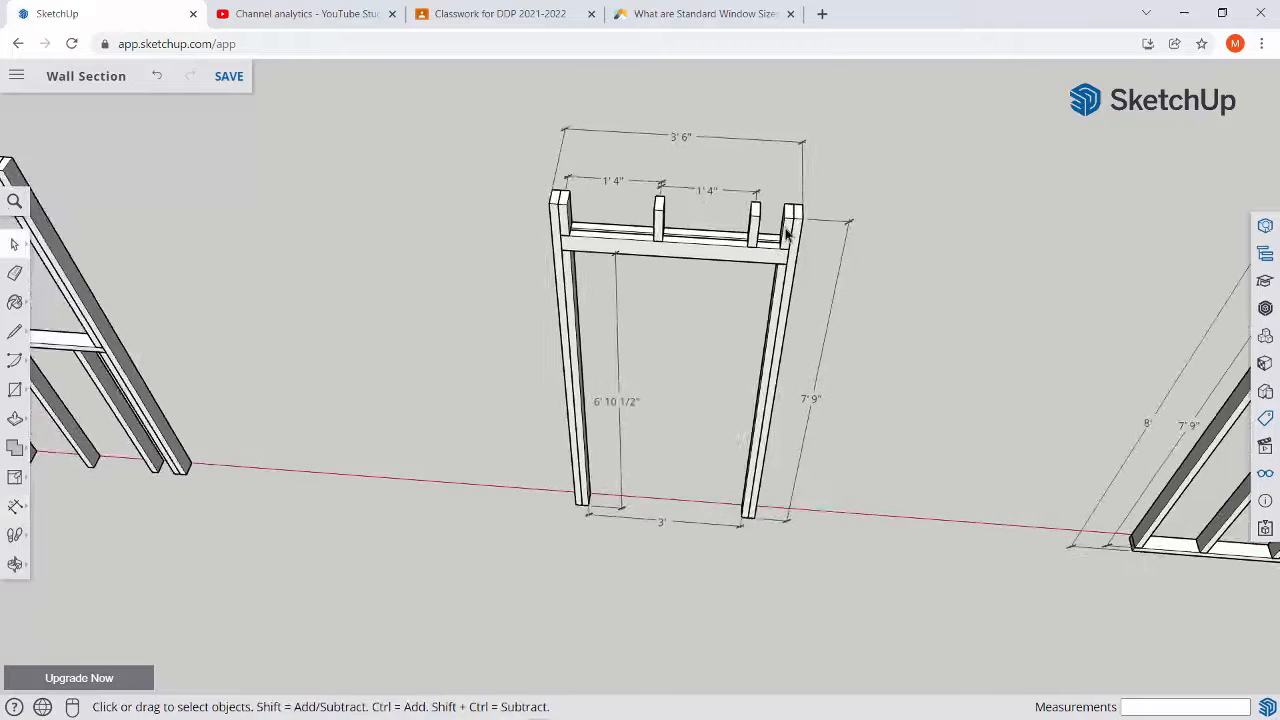
Dimension the window opening's width between the inner side studs along the header's lower edge, placing it behind the frame
{"action": "middle_click_drag", "start_coordinate": [390, 257], "coordinate": [700, 242]}
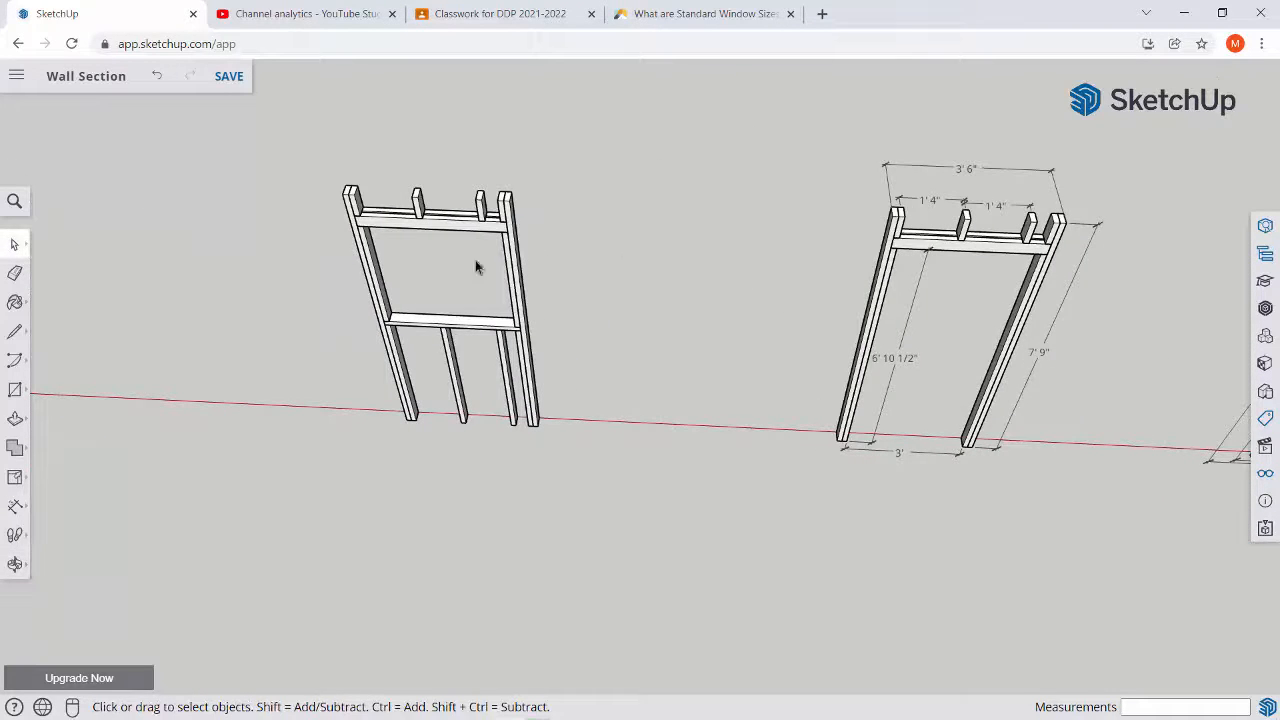
{"action": "middle_click_drag", "start_coordinate": [924, 201], "coordinate": [660, 248]}
{"action": "scroll", "coordinate": [709, 244], "scroll_direction": "up", "scroll_amount": 5}
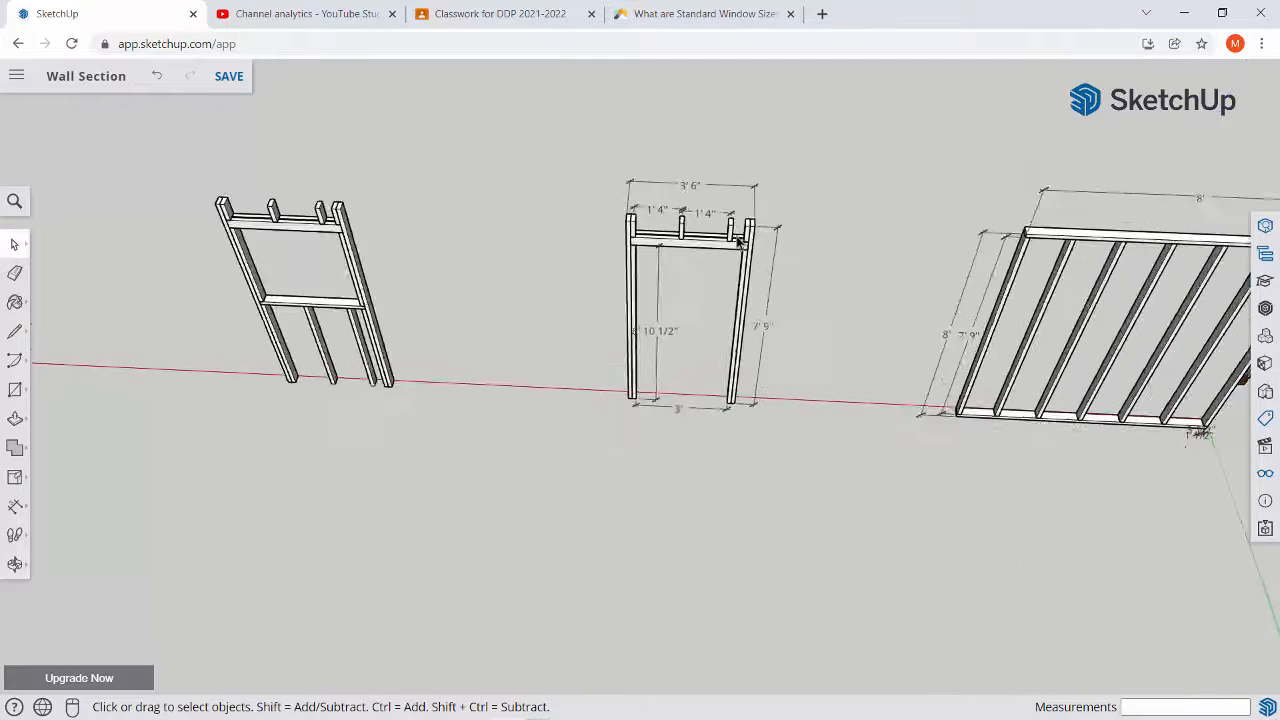
{"action": "scroll", "coordinate": [738, 240], "scroll_direction": "down", "scroll_amount": 2}
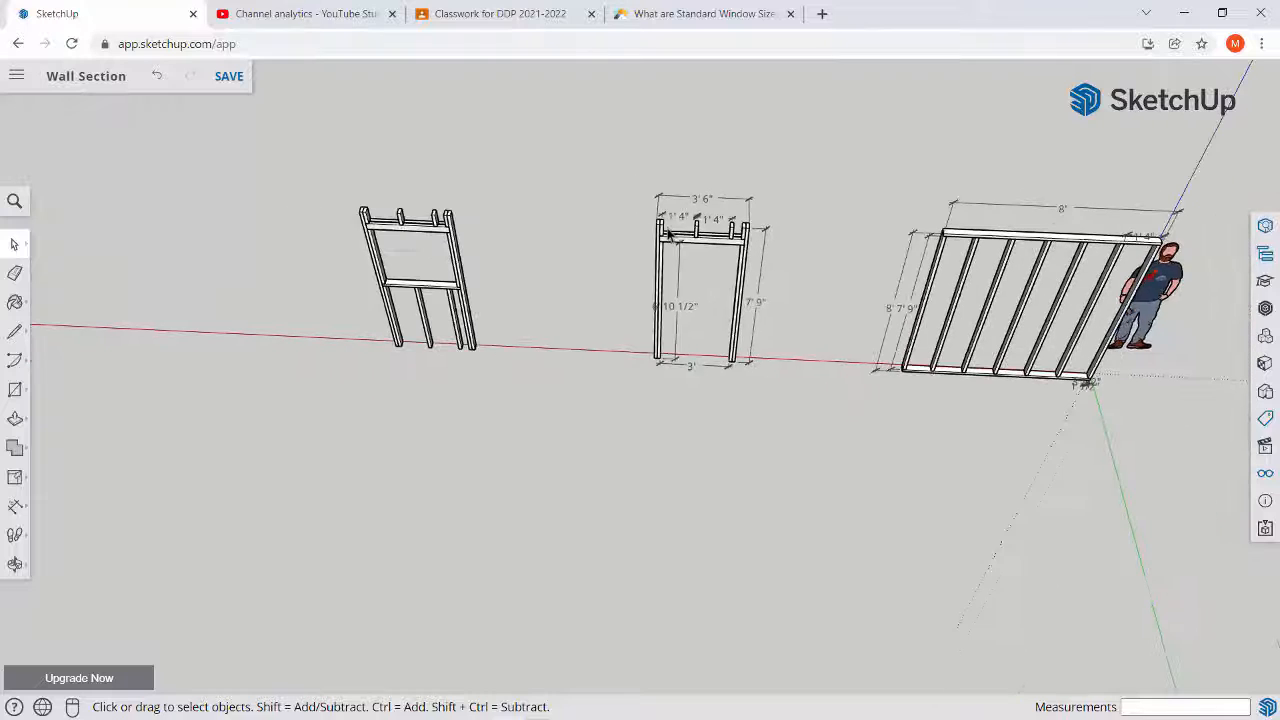
{"action": "scroll", "coordinate": [415, 243], "scroll_direction": "up", "scroll_amount": 8}
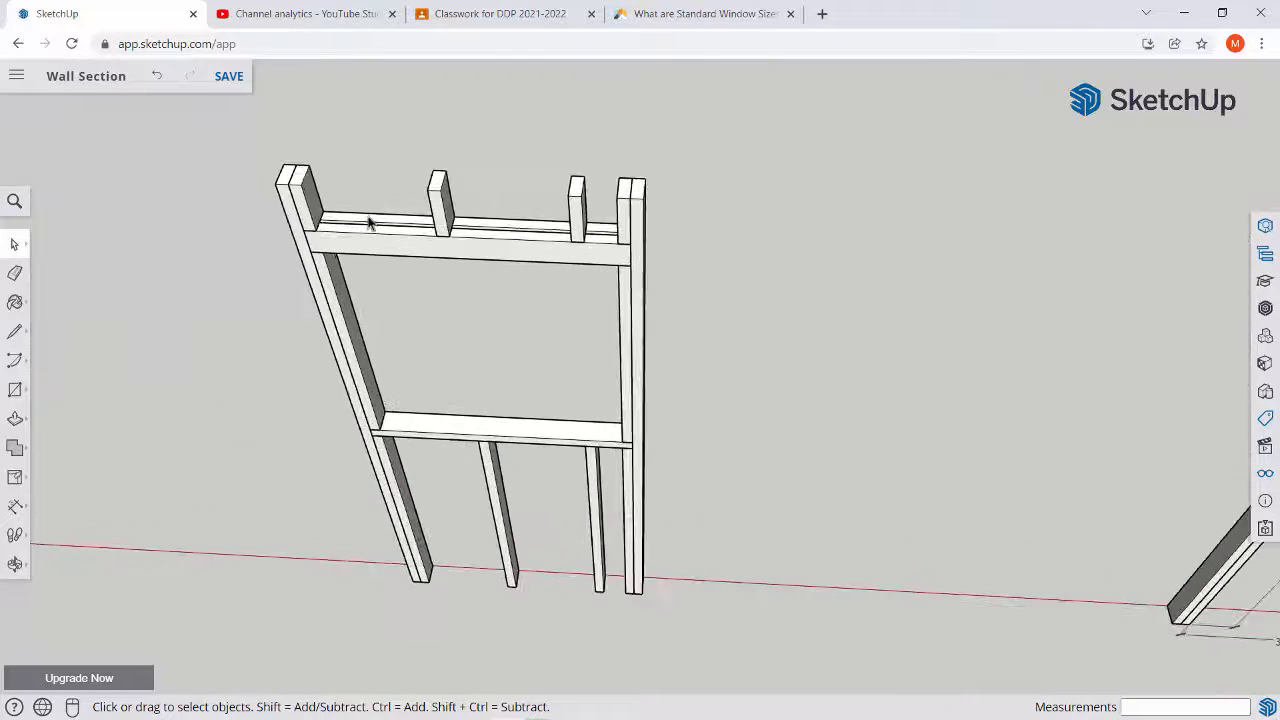
{"action": "middle_click_drag", "start_coordinate": [415, 243], "coordinate": [545, 168]}
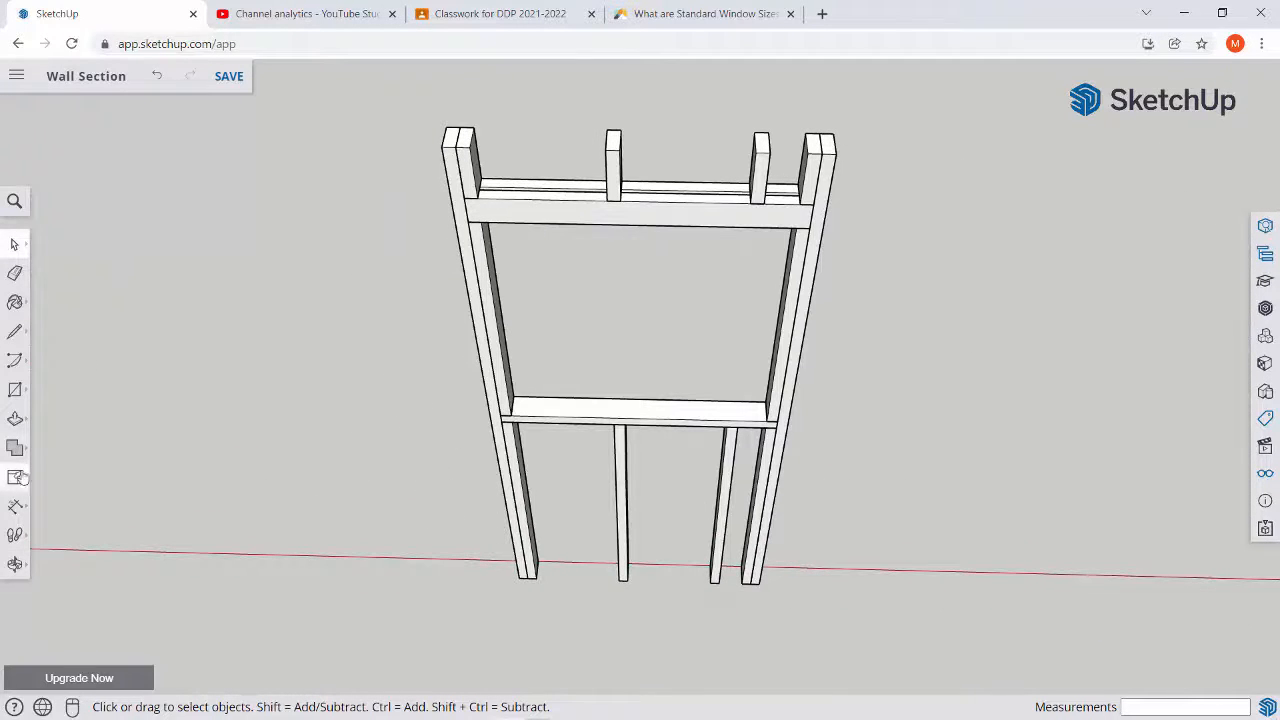
{"action": "left_click", "coordinate": [14, 507]}
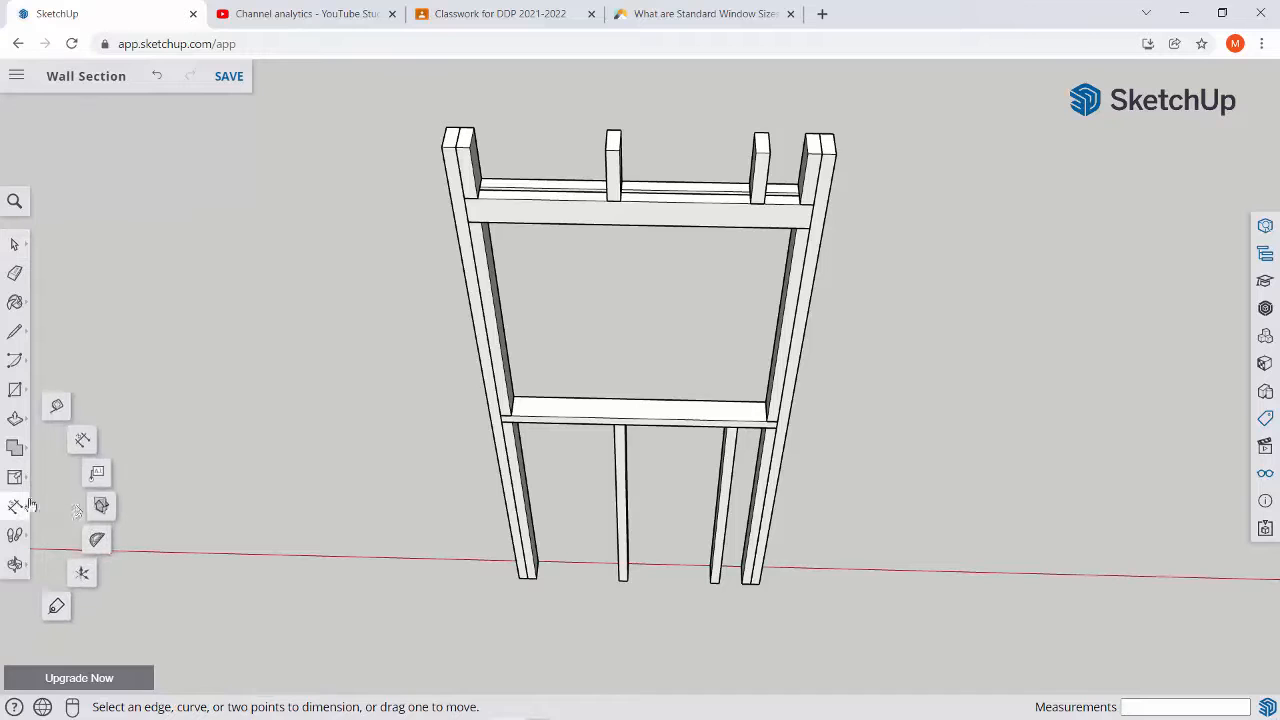
{"action": "left_click", "coordinate": [83, 442]}
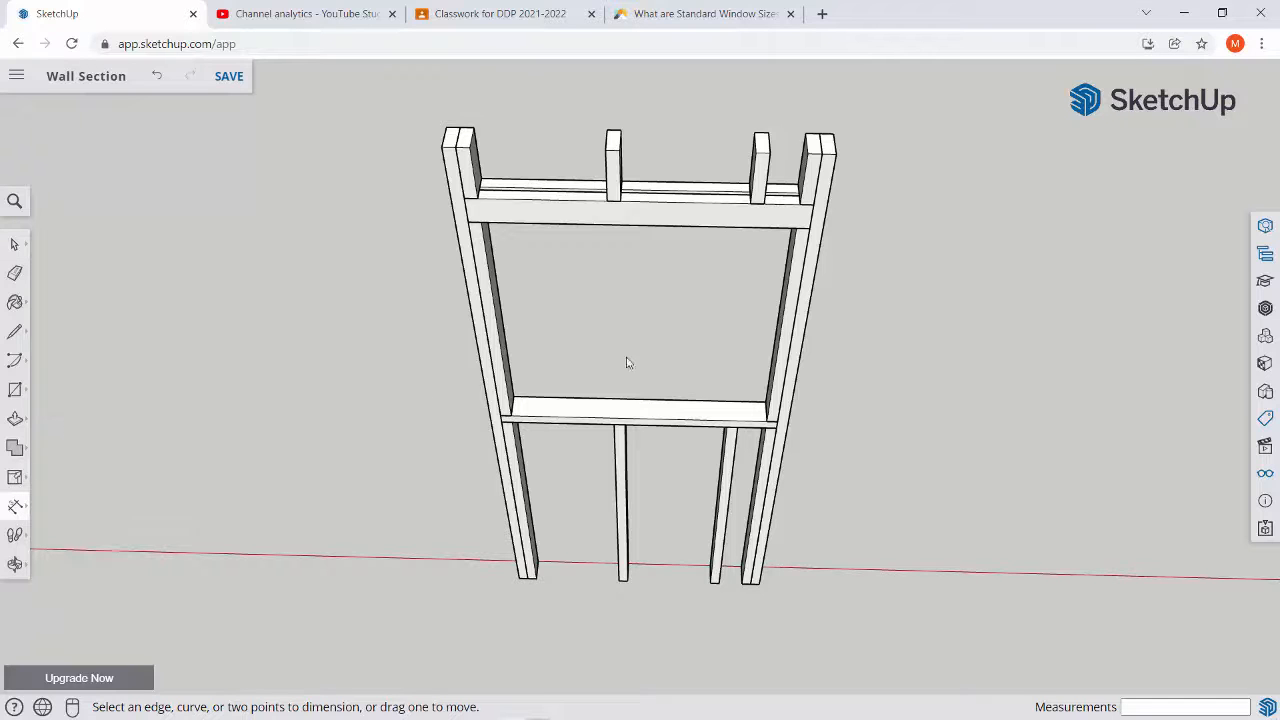
{"action": "scroll", "coordinate": [480, 220], "scroll_direction": "up", "scroll_amount": 2}
{"action": "left_click", "coordinate": [480, 220]}
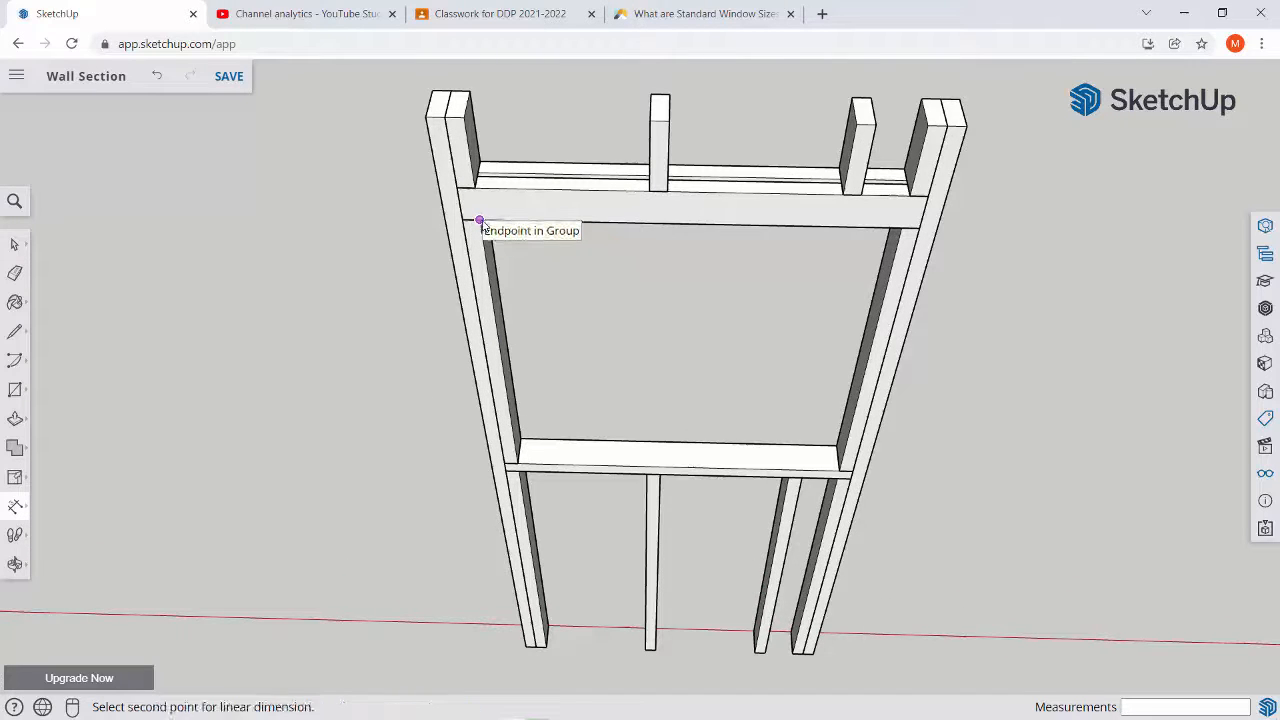
{"action": "left_click", "coordinate": [901, 228]}
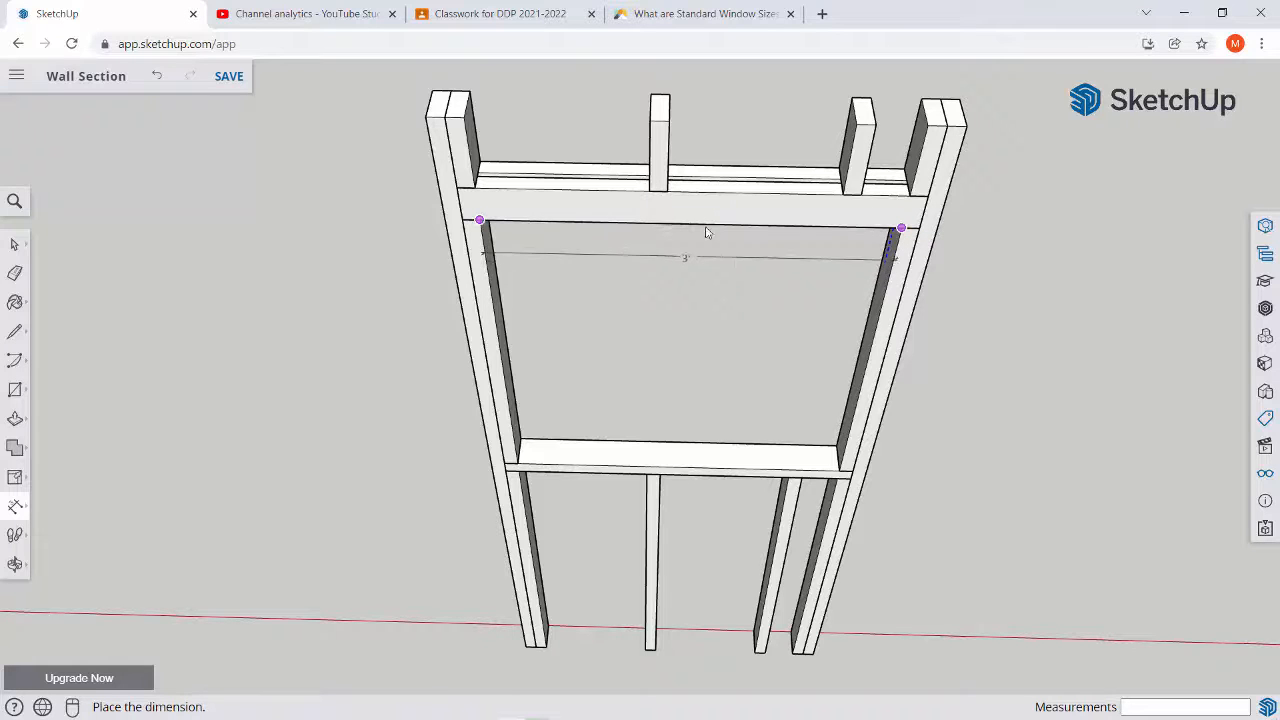
{"action": "middle_click_drag", "start_coordinate": [695, 94], "coordinate": [696, 219], "text": "shift"}
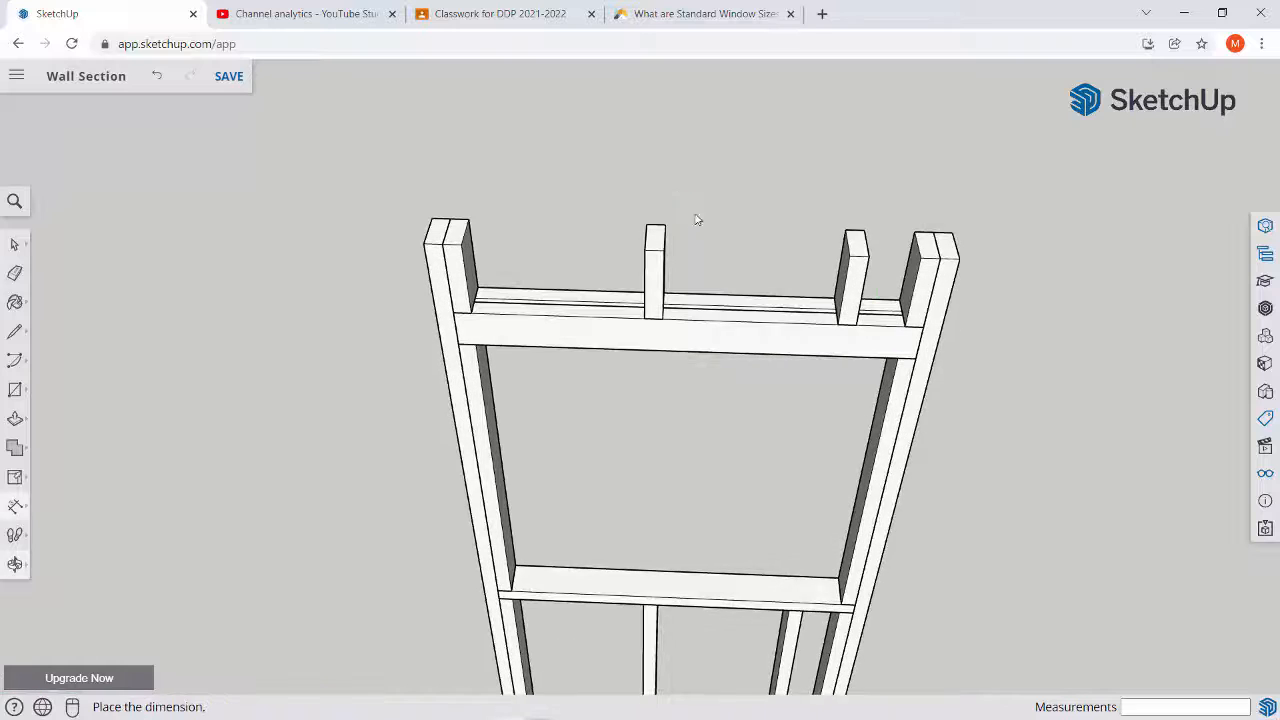
{"action": "scroll", "coordinate": [708, 234], "scroll_direction": "up", "scroll_amount": 1}
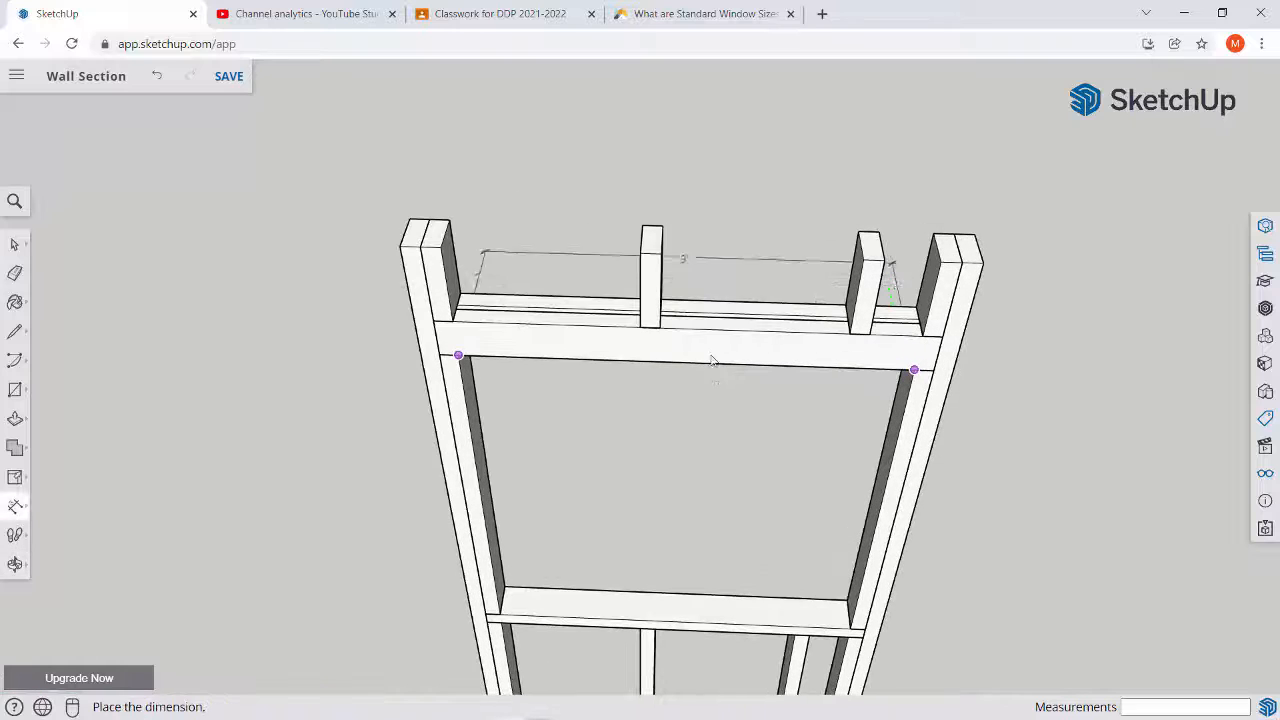
{"action": "left_click", "coordinate": [706, 268]}
Dimension the window opening's height from the header's lower edge down to the sill, placing it inside the opening
{"action": "middle_click_drag", "start_coordinate": [564, 338], "coordinate": [522, 354]}
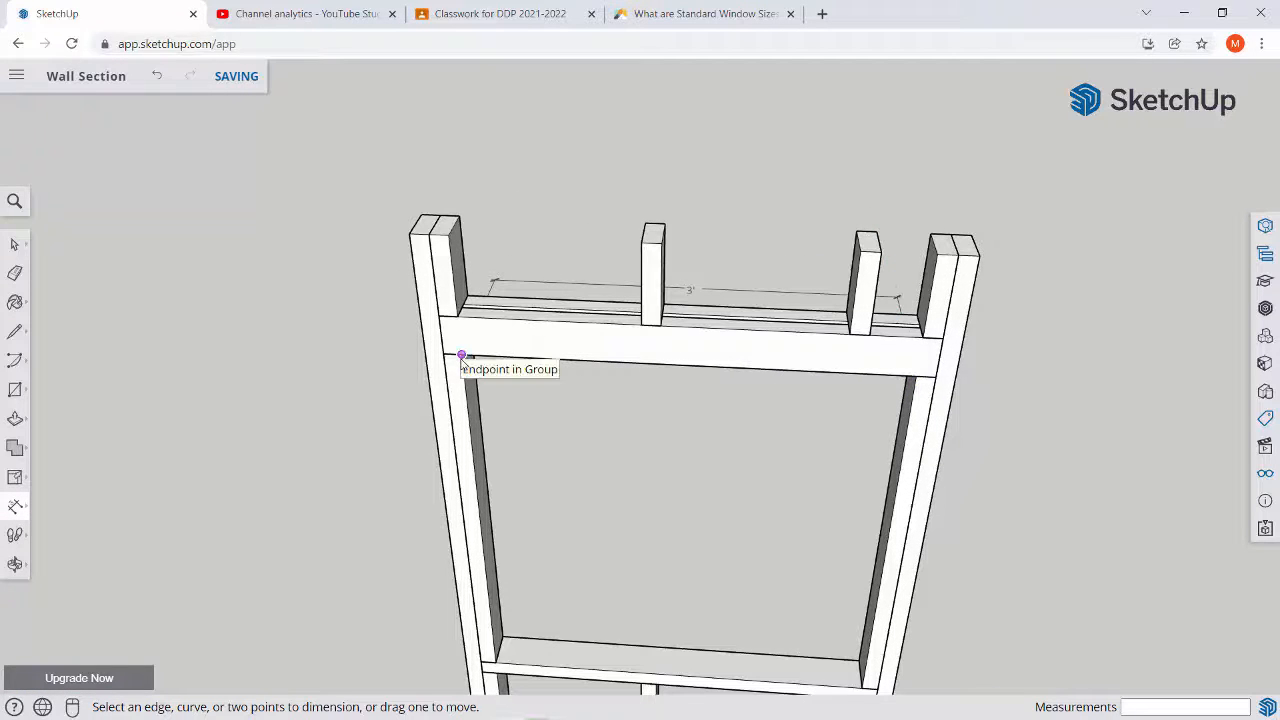
{"action": "left_click", "coordinate": [461, 355]}
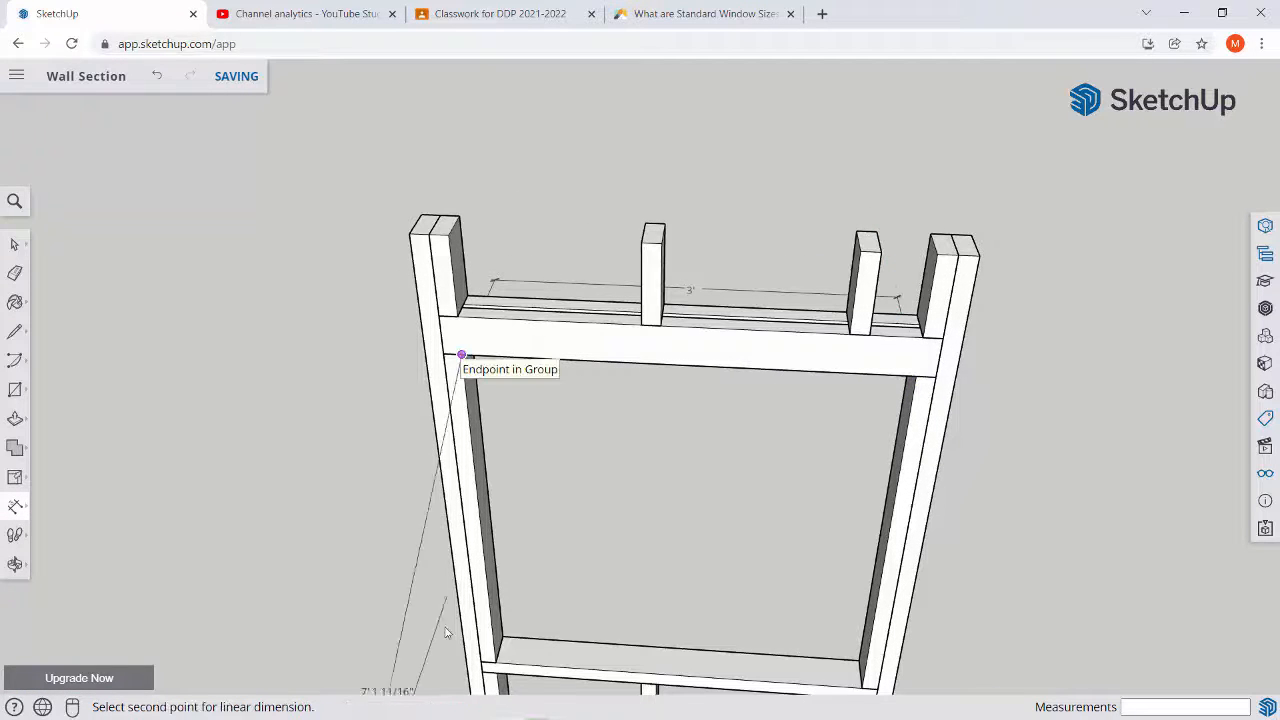
{"action": "left_click", "coordinate": [494, 663]}
{"action": "left_click", "coordinate": [575, 525]}
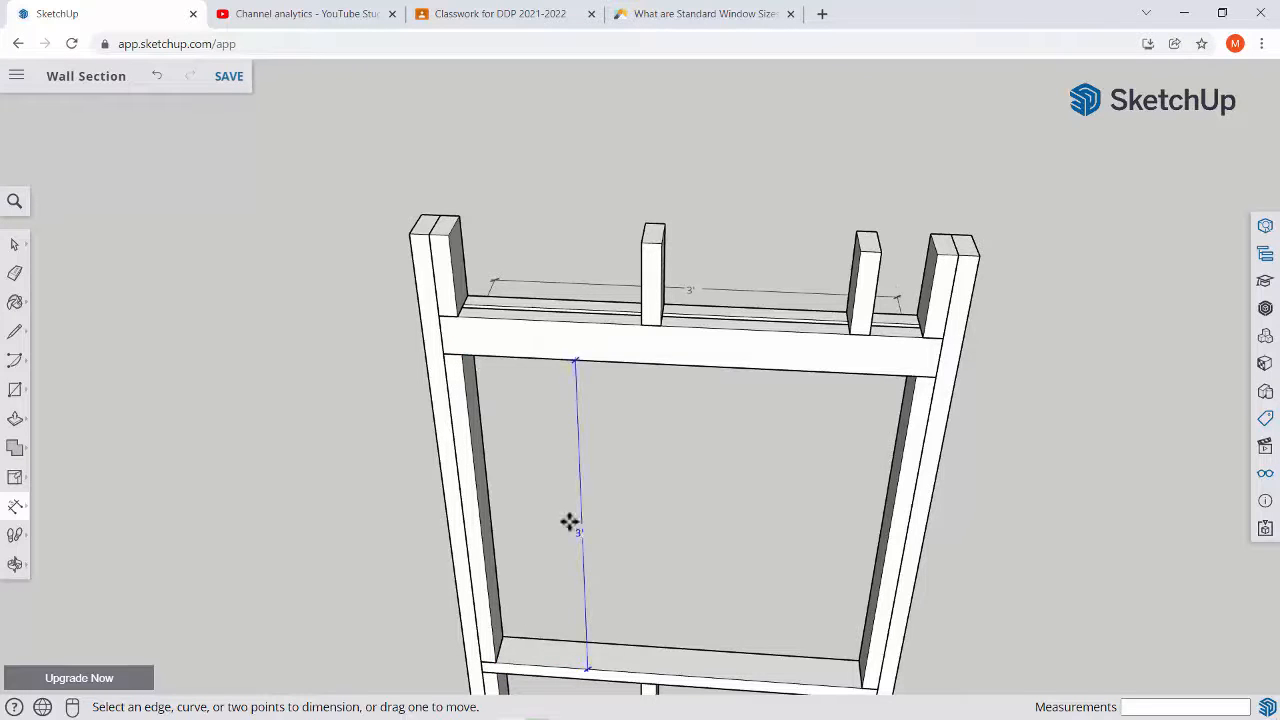
Dimension the full height of the middle short stud below the window sill, placing it clear of the stud
{"action": "middle_click_drag", "start_coordinate": [569, 520], "coordinate": [584, 285]}
{"action": "scroll", "coordinate": [613, 448], "scroll_direction": "down", "scroll_amount": 2}
{"action": "scroll", "coordinate": [603, 503], "scroll_direction": "down", "scroll_amount": 3}
{"action": "middle_click_drag", "start_coordinate": [596, 476], "coordinate": [594, 470], "text": "shift"}
{"action": "scroll", "coordinate": [596, 460], "scroll_direction": "up", "scroll_amount": 6}
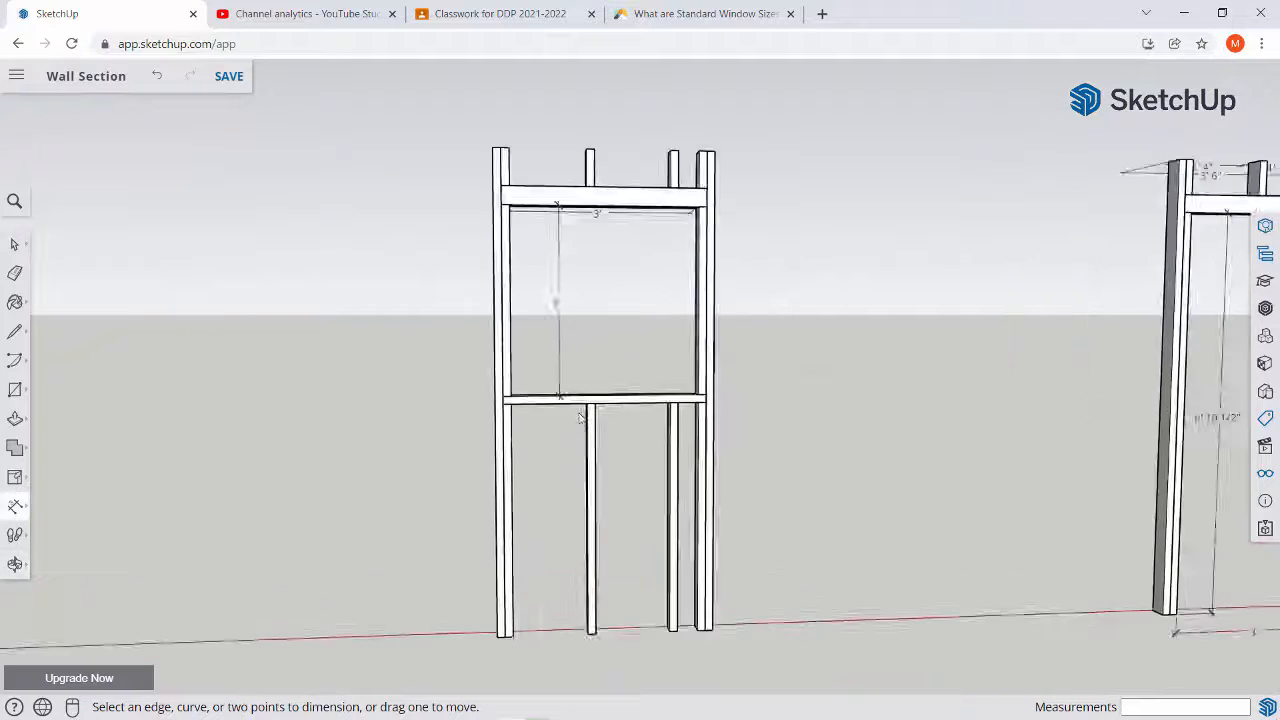
{"action": "left_click", "coordinate": [603, 400]}
{"action": "scroll", "coordinate": [604, 406], "scroll_direction": "down", "scroll_amount": 2}
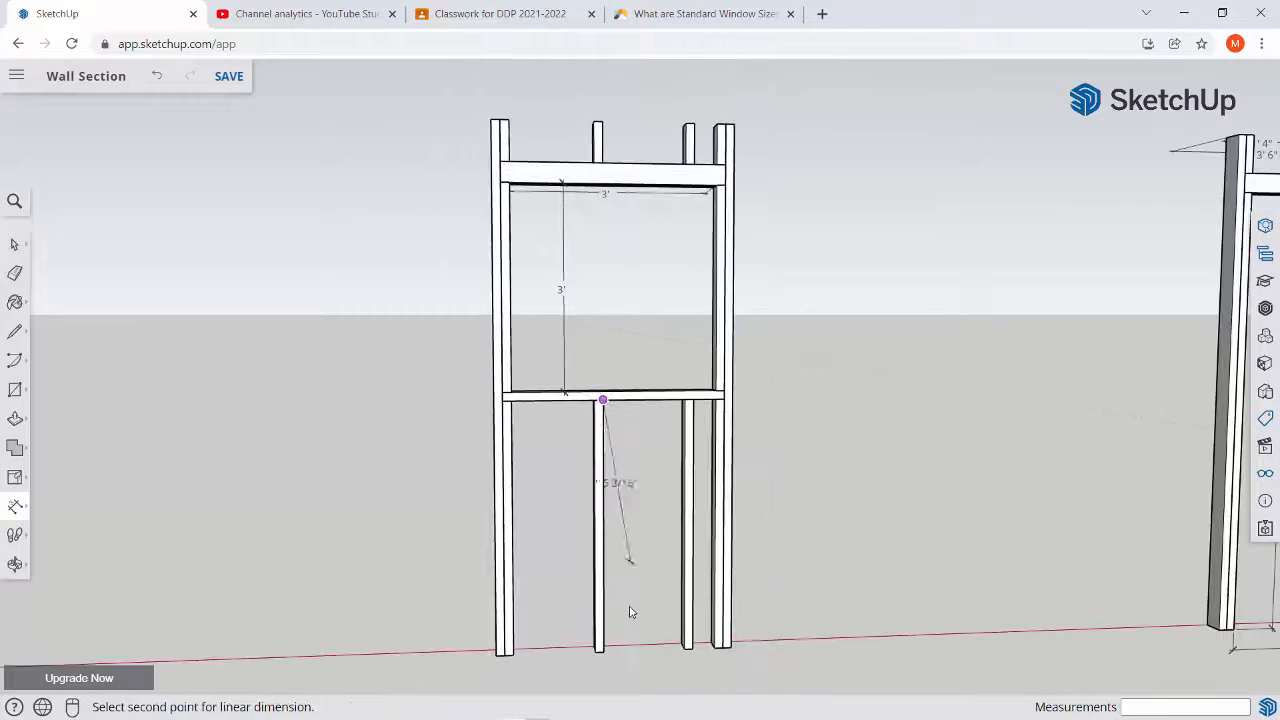
{"action": "left_click", "coordinate": [603, 652]}
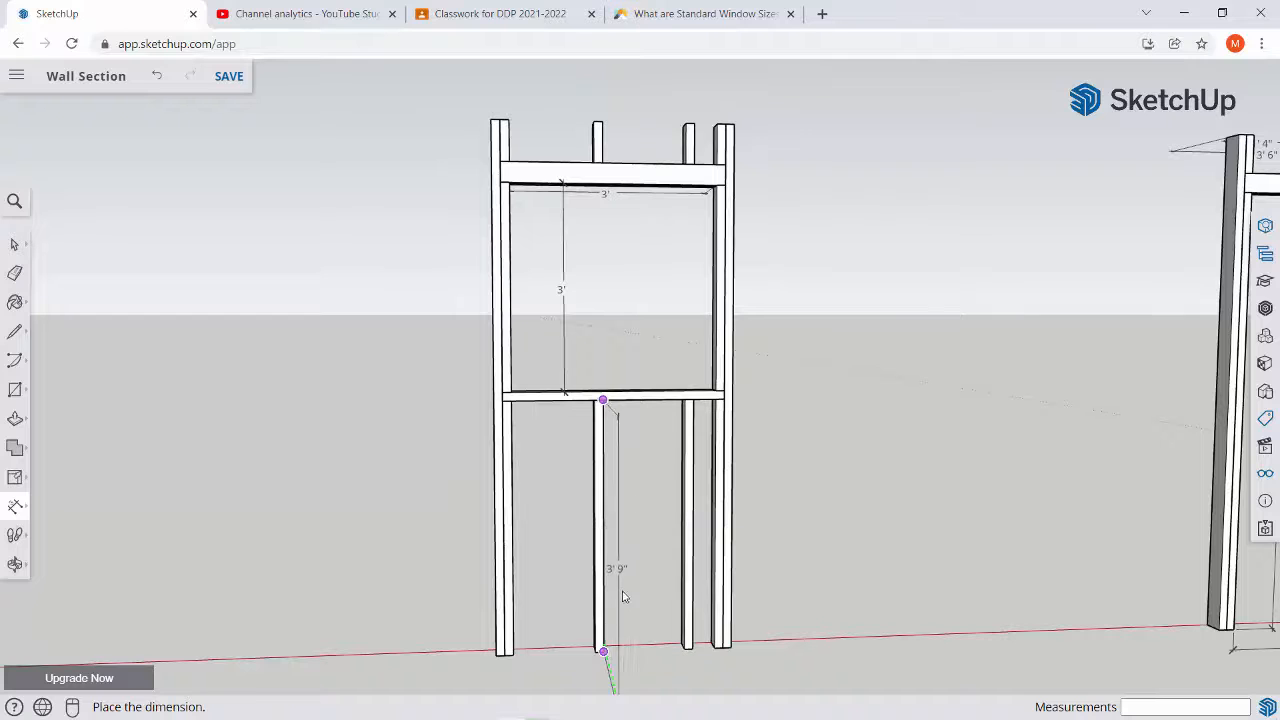
{"action": "left_click", "coordinate": [625, 462]}
Dimension the center-to-center spacing at the floor from the window's middle short stud to the inner side stud on its far side from the door frame
{"action": "key", "text": "o"}
{"action": "left_click_drag", "start_coordinate": [670, 557], "coordinate": [679, 583]}
{"action": "middle_click_drag", "start_coordinate": [680, 583], "coordinate": [671, 423]}
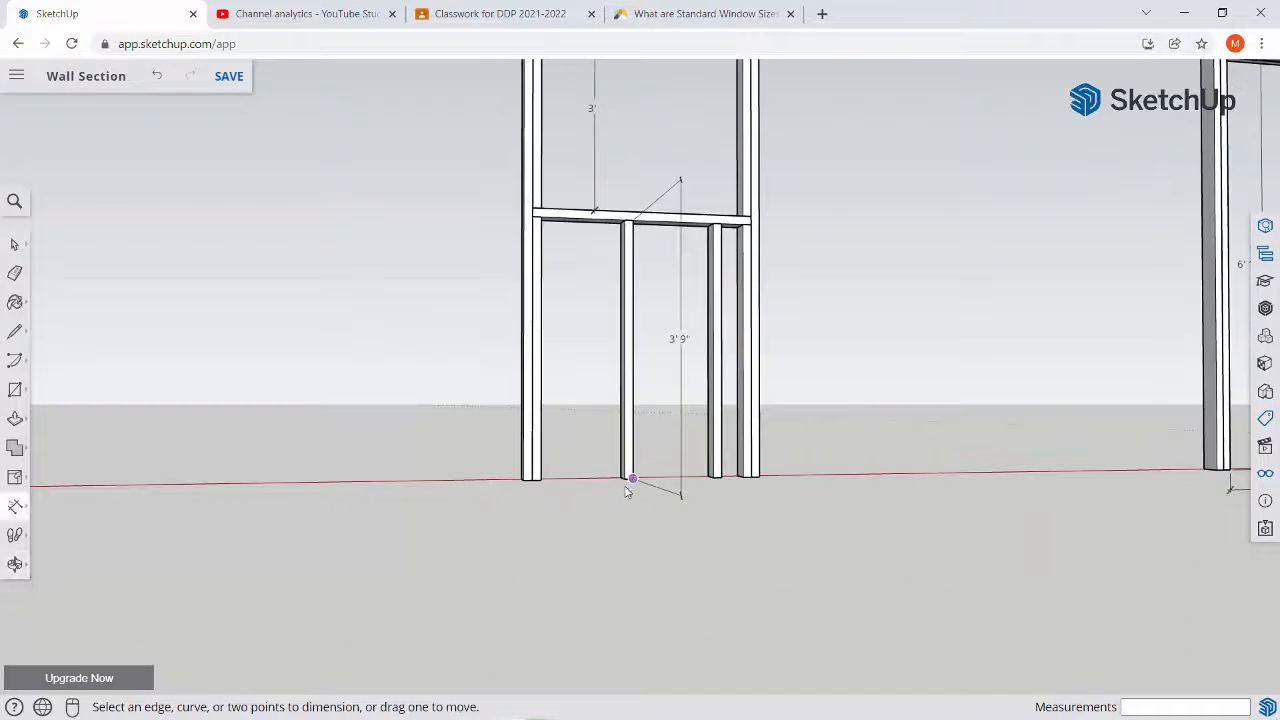
{"action": "scroll", "coordinate": [628, 486], "scroll_direction": "up", "scroll_amount": 3}
{"action": "scroll", "coordinate": [628, 486], "scroll_direction": "up", "scroll_amount": 3}
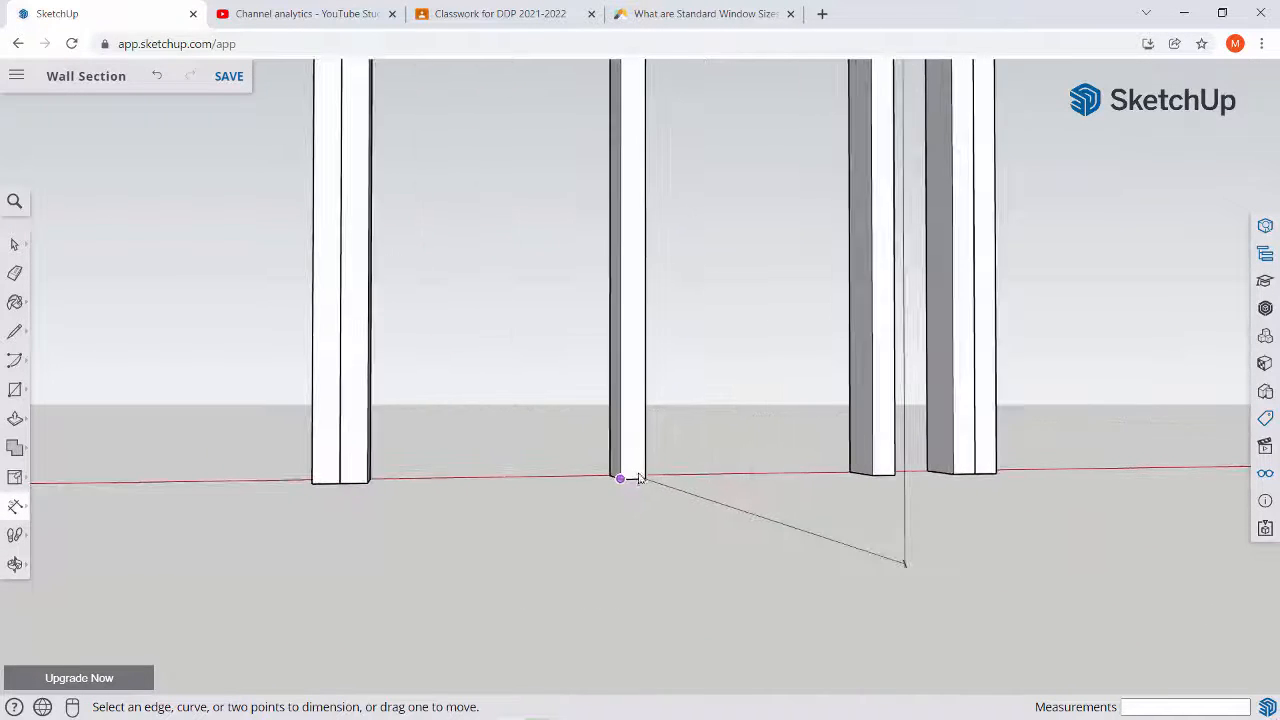
{"action": "left_click", "coordinate": [632, 479]}
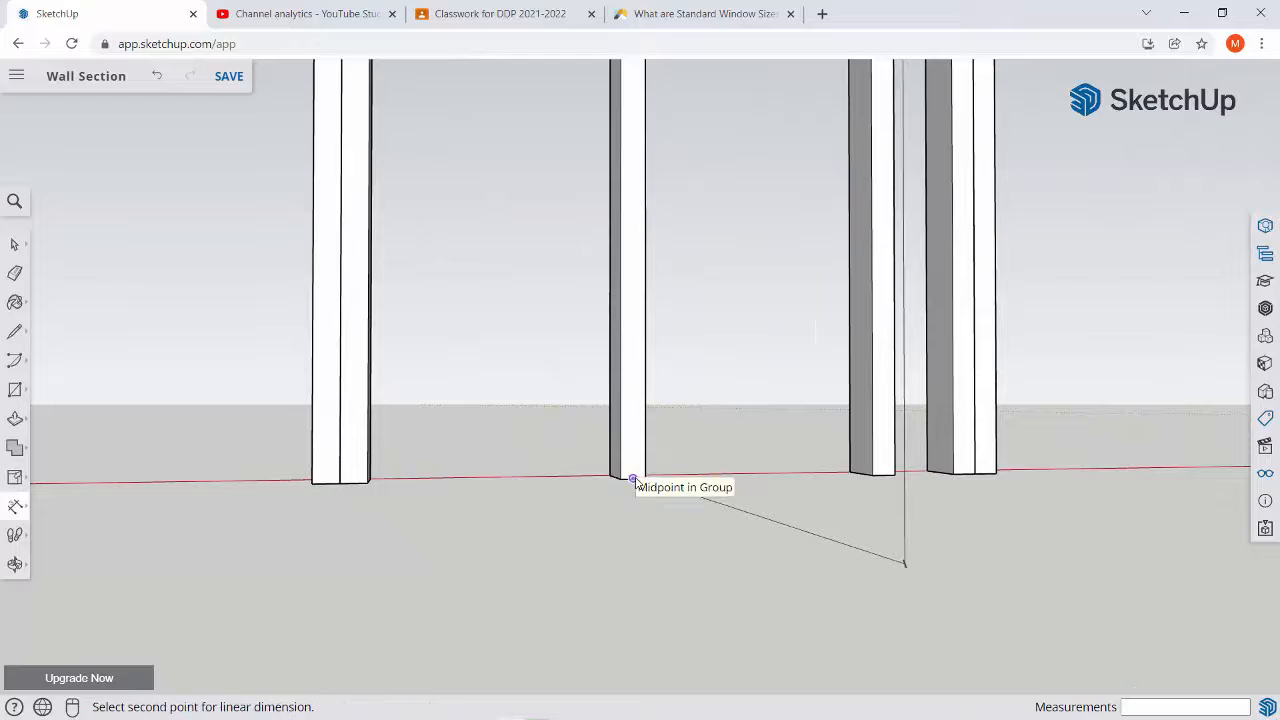
{"action": "left_click", "coordinate": [353, 484]}
{"action": "left_click", "coordinate": [445, 519]}
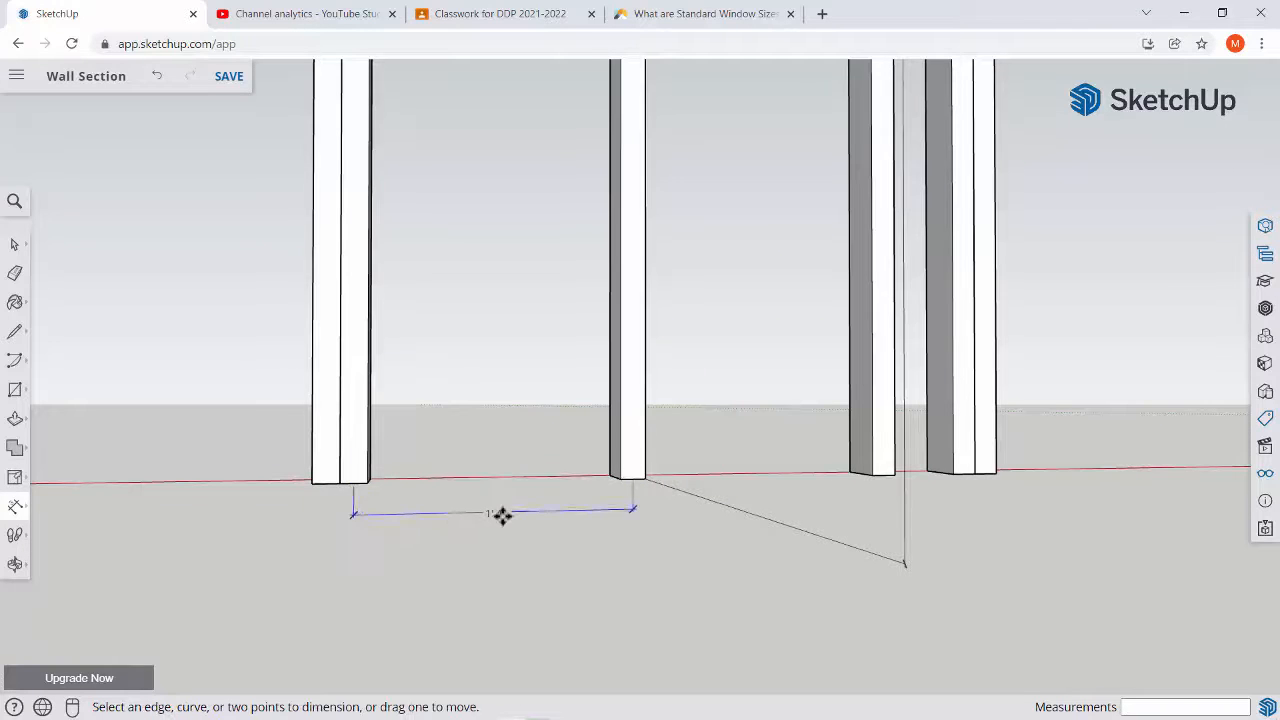
Finish dimensioning and review the dimensioned wall section, door frame and window frame, selecting each in turn
{"action": "scroll", "coordinate": [510, 485], "scroll_direction": "down", "scroll_amount": 4}
{"action": "scroll", "coordinate": [510, 485], "scroll_direction": "down", "scroll_amount": 2}
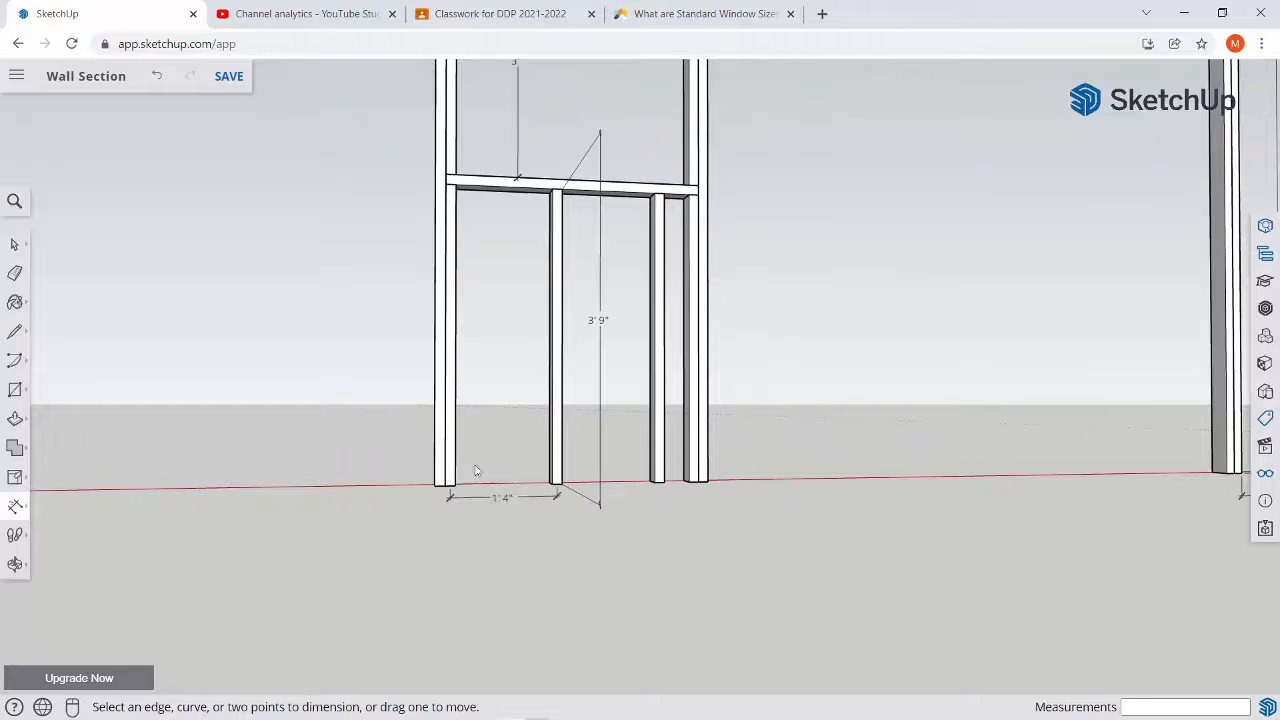
{"action": "scroll", "coordinate": [476, 470], "scroll_direction": "down", "scroll_amount": 3}
{"action": "middle_click_drag", "start_coordinate": [476, 470], "coordinate": [266, 460]}
{"action": "scroll", "coordinate": [363, 406], "scroll_direction": "down", "scroll_amount": 3}
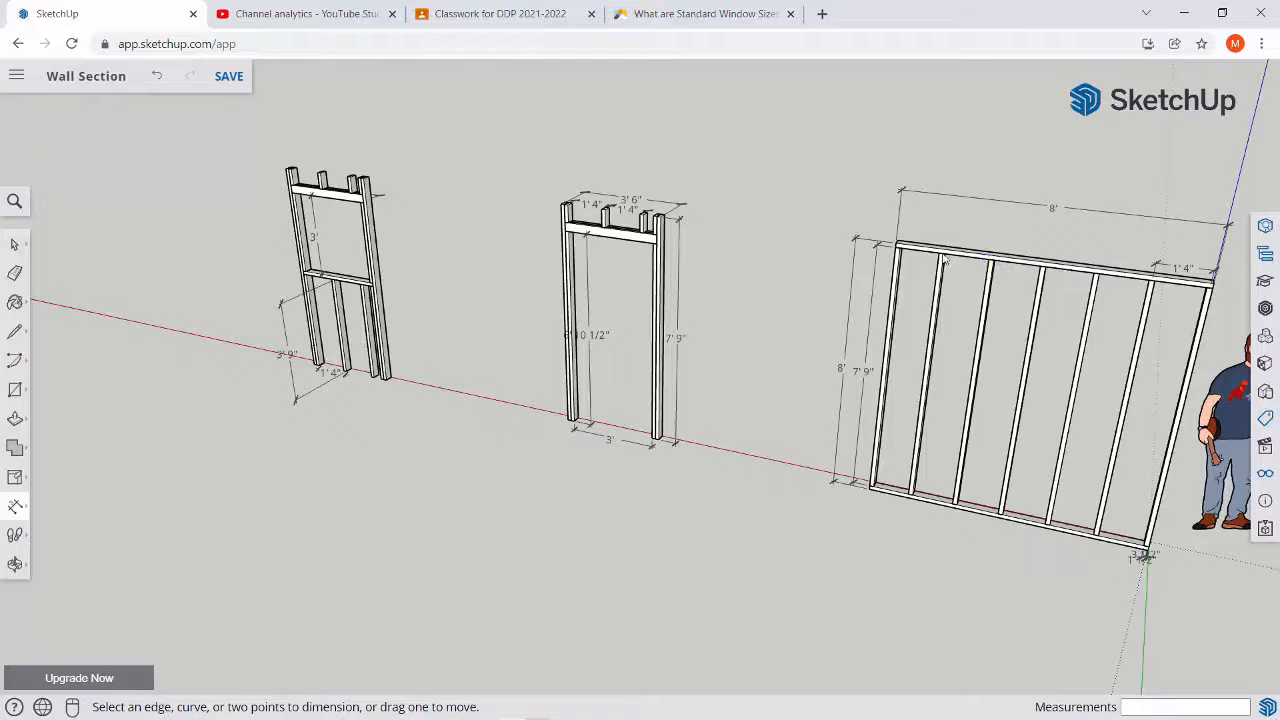
{"action": "key", "text": "space"}
{"action": "left_click", "coordinate": [914, 253]}
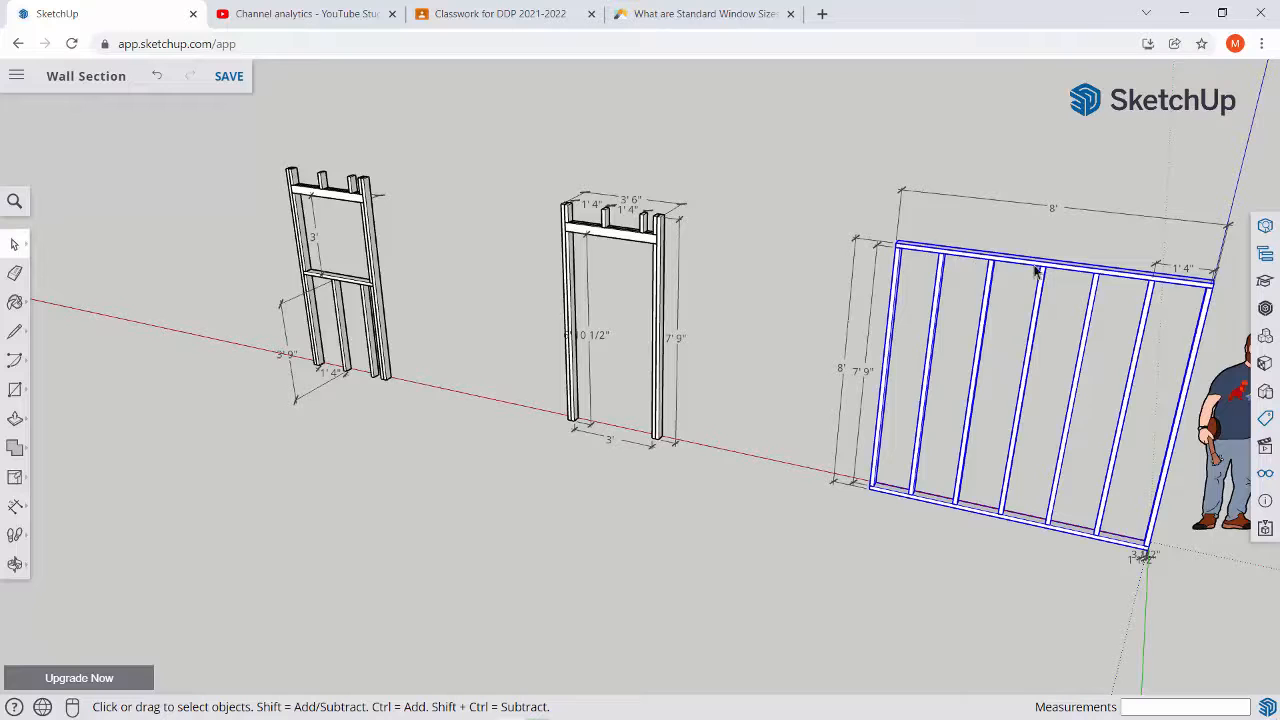
{"action": "left_click", "coordinate": [650, 250]}
{"action": "middle_click_drag", "start_coordinate": [560, 278], "coordinate": [733, 410]}
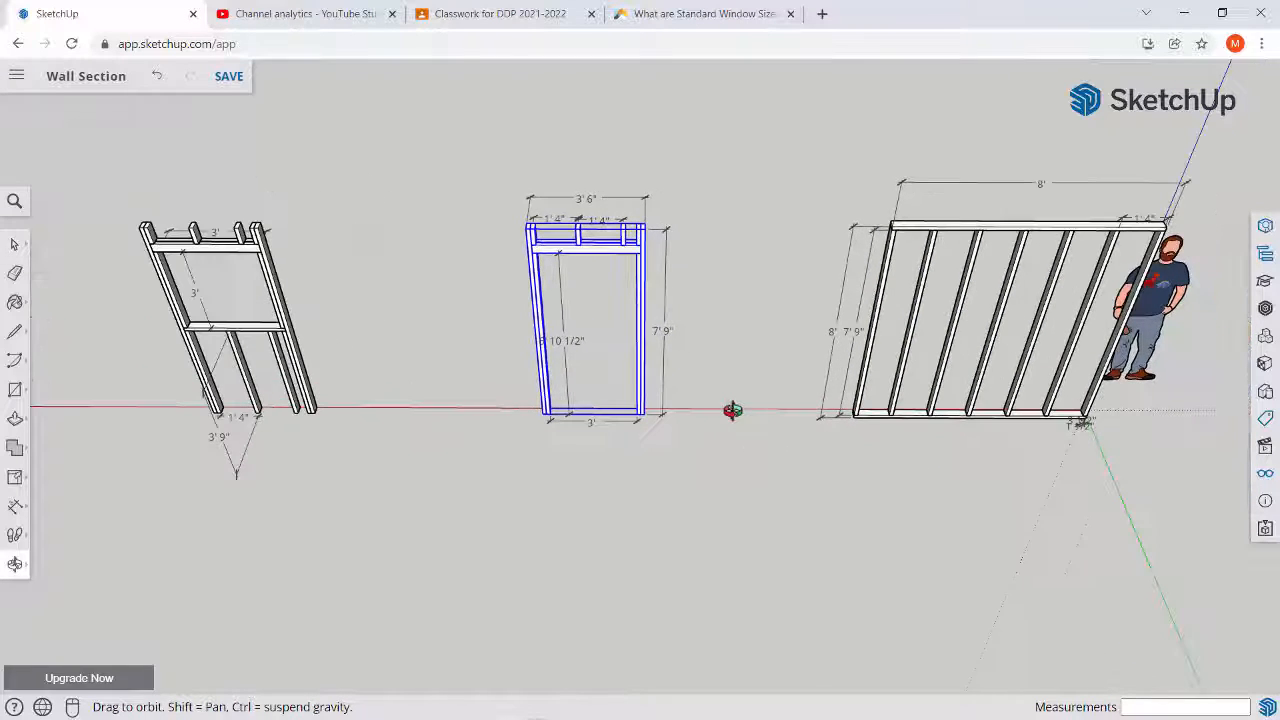
{"action": "left_click", "coordinate": [268, 336]}
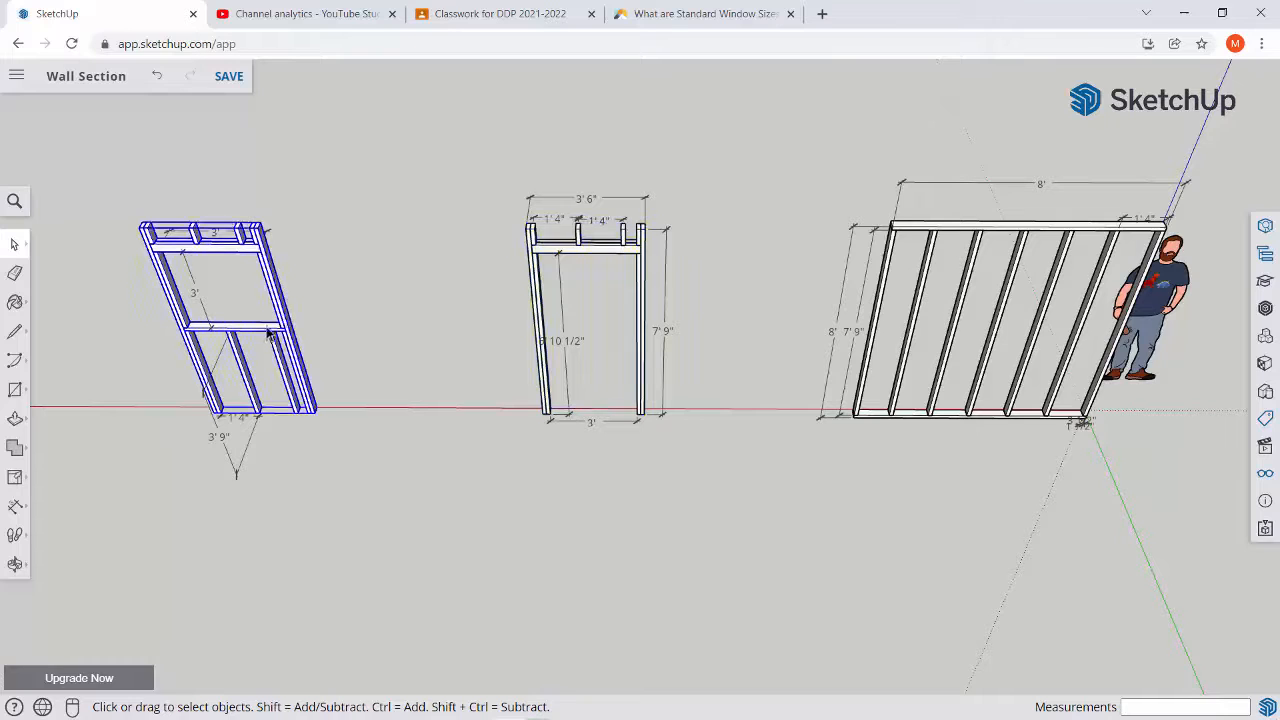
{"action": "left_click", "coordinate": [541, 256]}
{"action": "left_click", "coordinate": [287, 312]}
{"action": "left_click", "coordinate": [194, 300]}
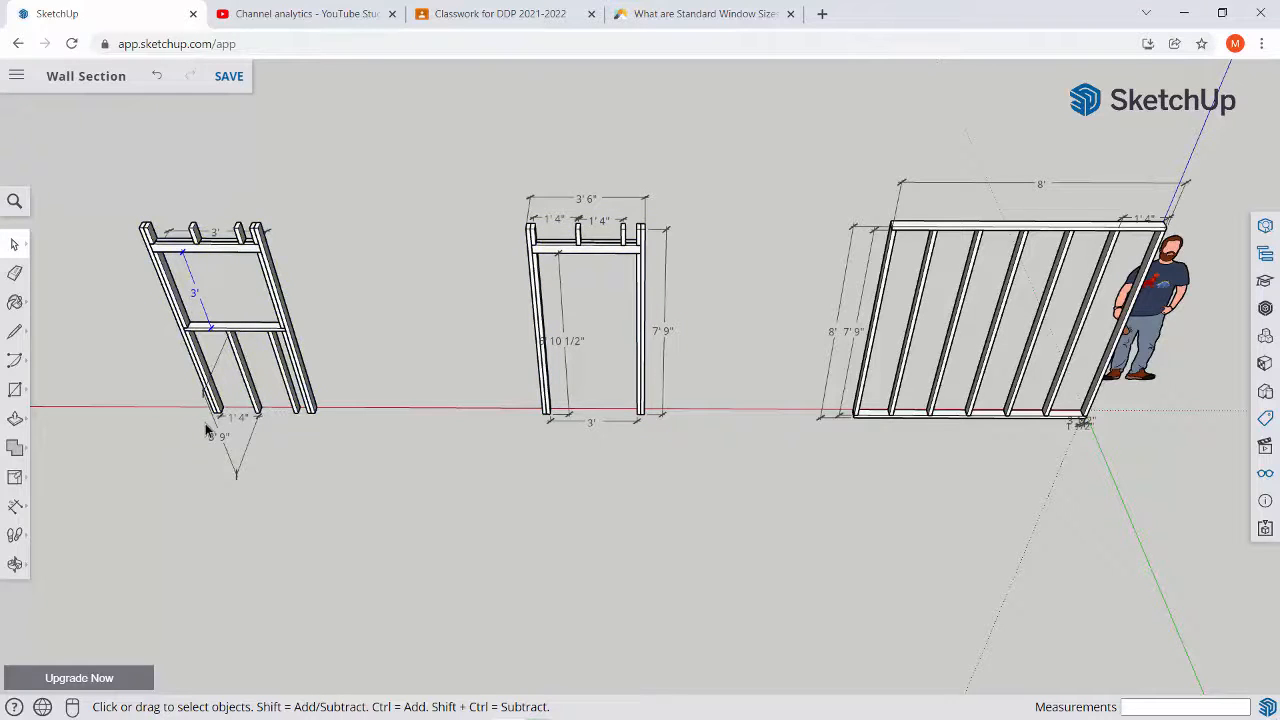
{"action": "middle_click_drag", "start_coordinate": [231, 418], "coordinate": [426, 402]}
{"action": "middle_click_drag", "start_coordinate": [679, 370], "coordinate": [261, 368]}
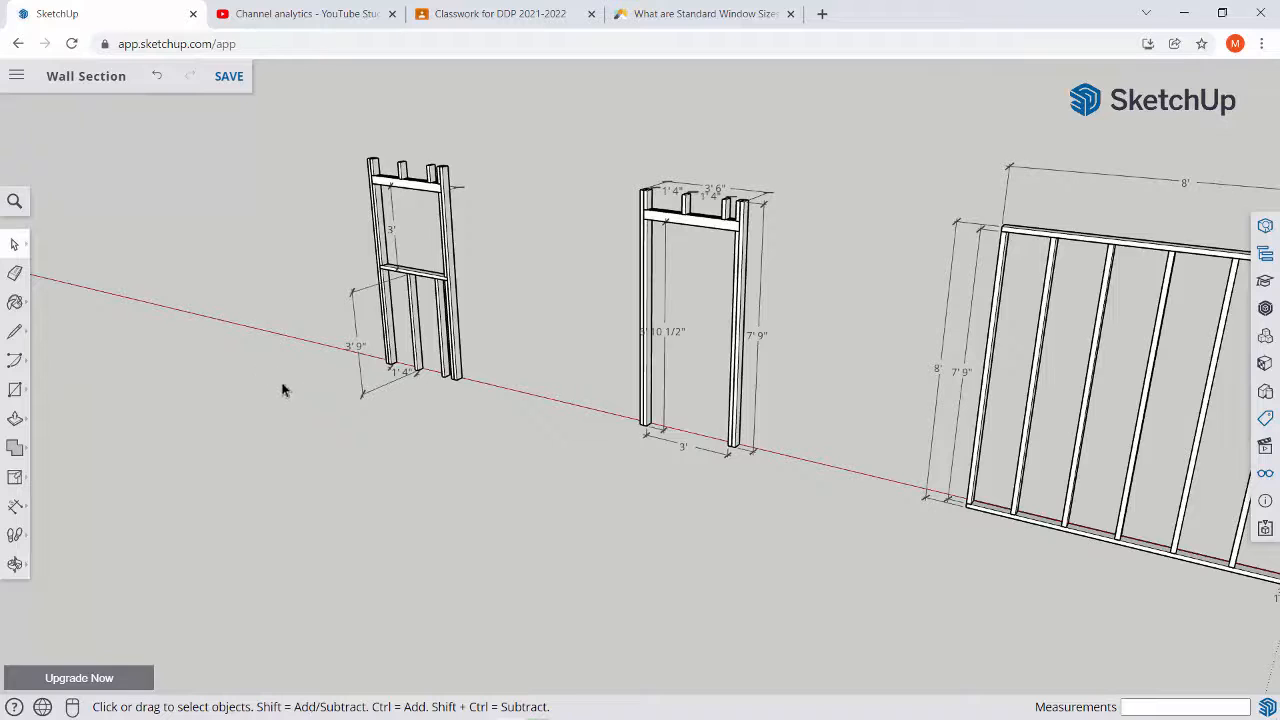
Label the wall section's end stud beside the scale figure with the leader text "Common wall stud"
{"action": "left_click", "coordinate": [16, 506]}
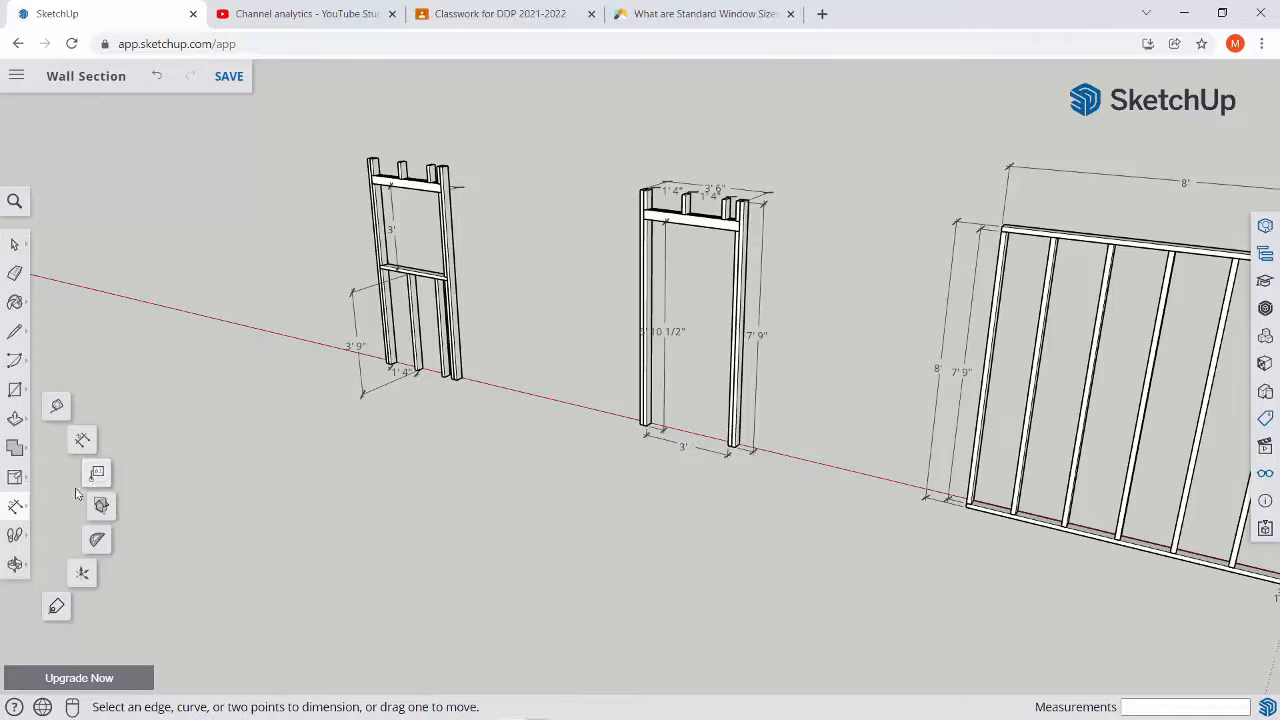
{"action": "left_click", "coordinate": [98, 478]}
{"action": "scroll", "coordinate": [160, 500], "scroll_direction": "down", "scroll_amount": 3}
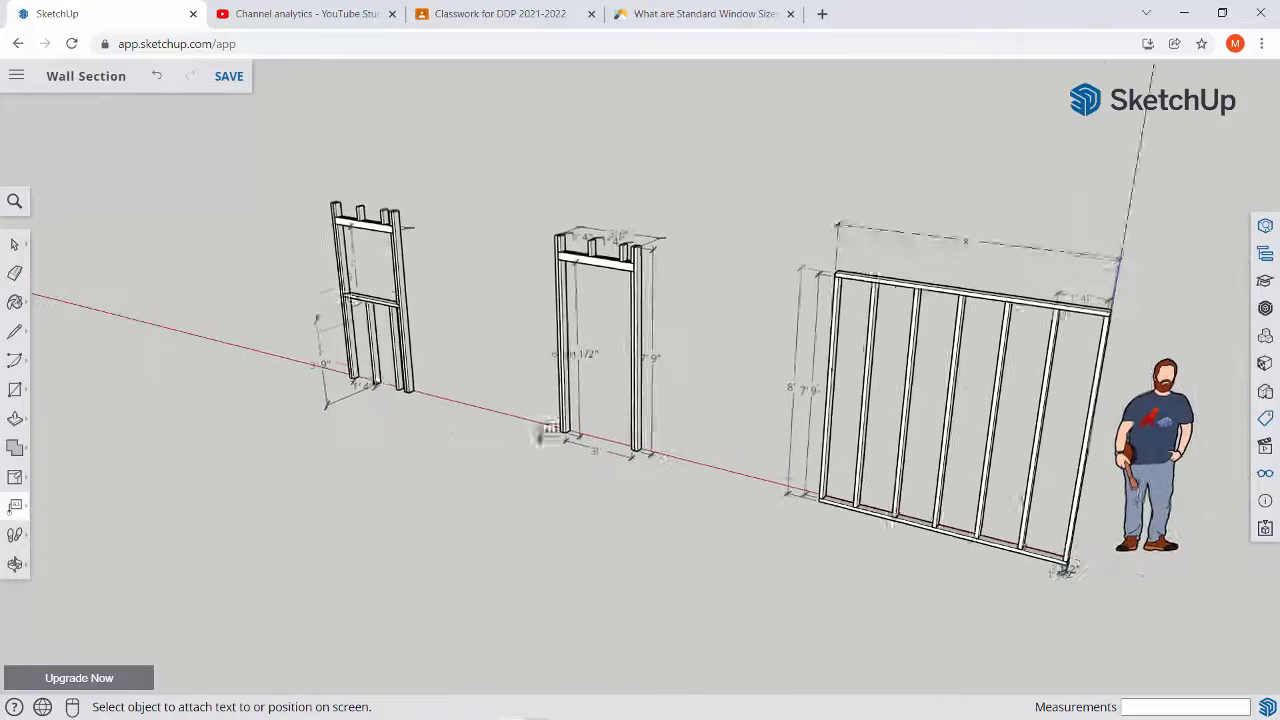
{"action": "left_click", "coordinate": [1058, 350]}
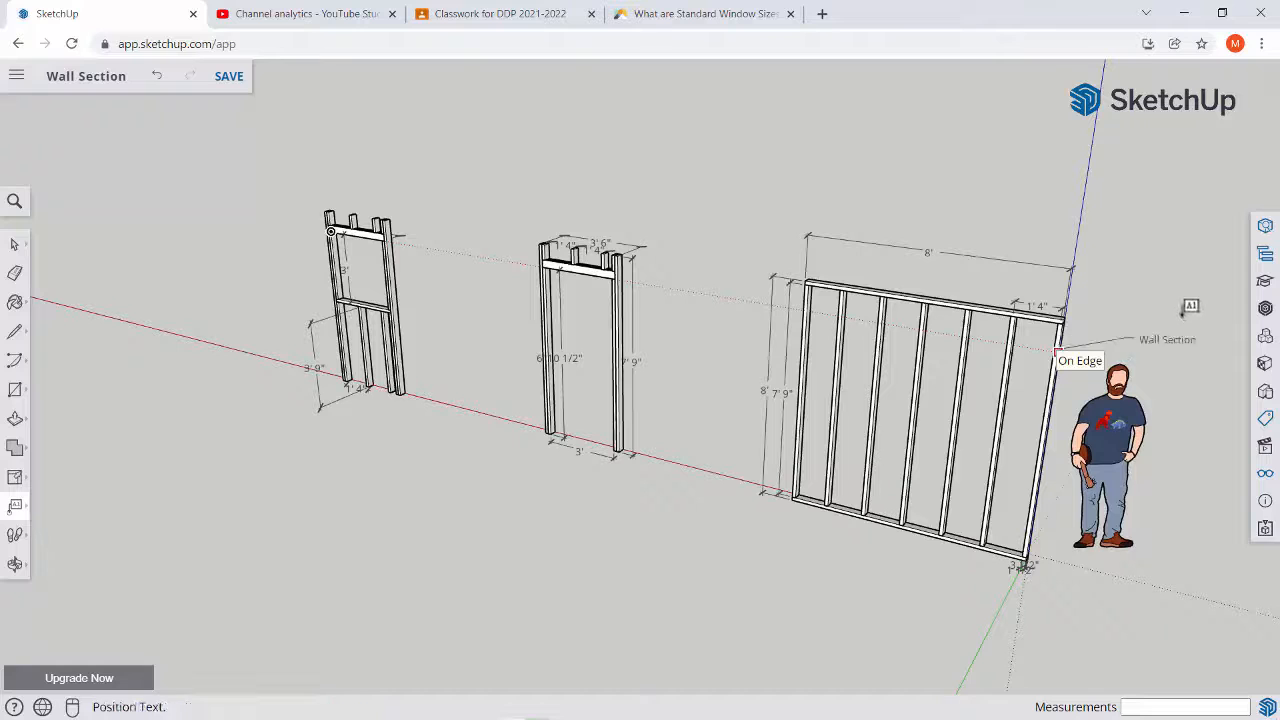
{"action": "left_click", "coordinate": [1164, 314]}
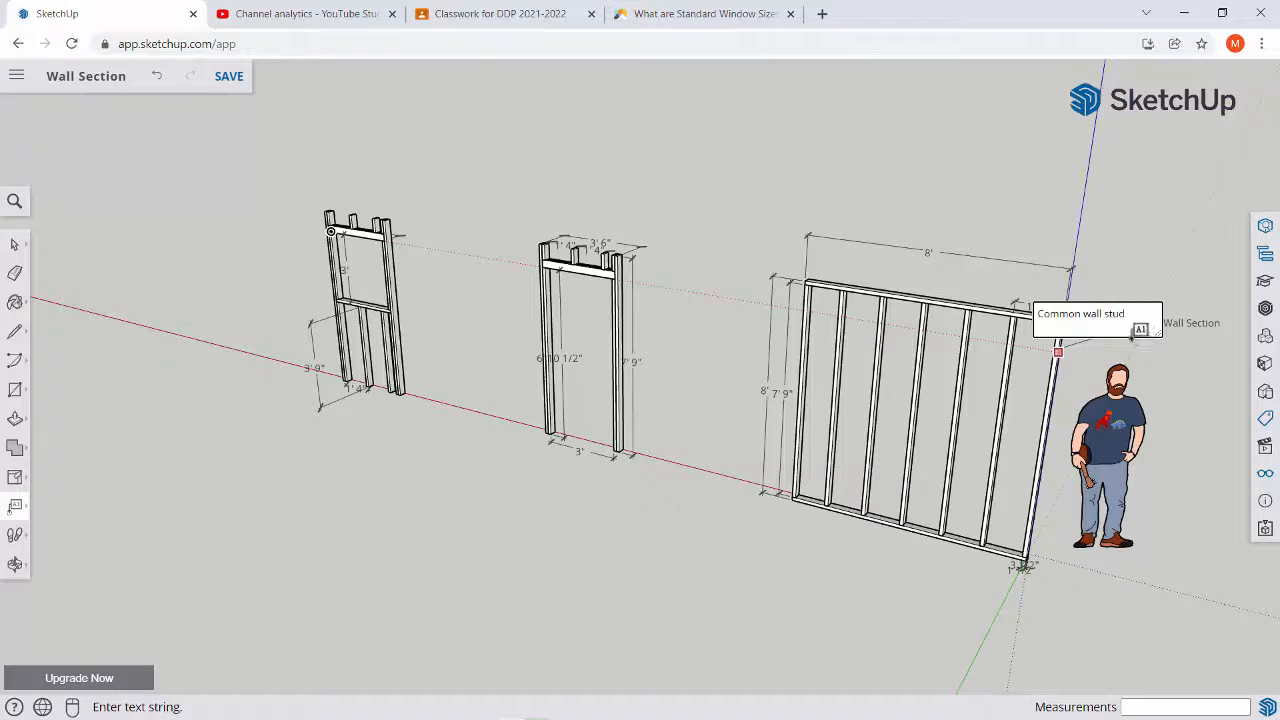
{"action": "left_click", "coordinate": [1168, 238]}
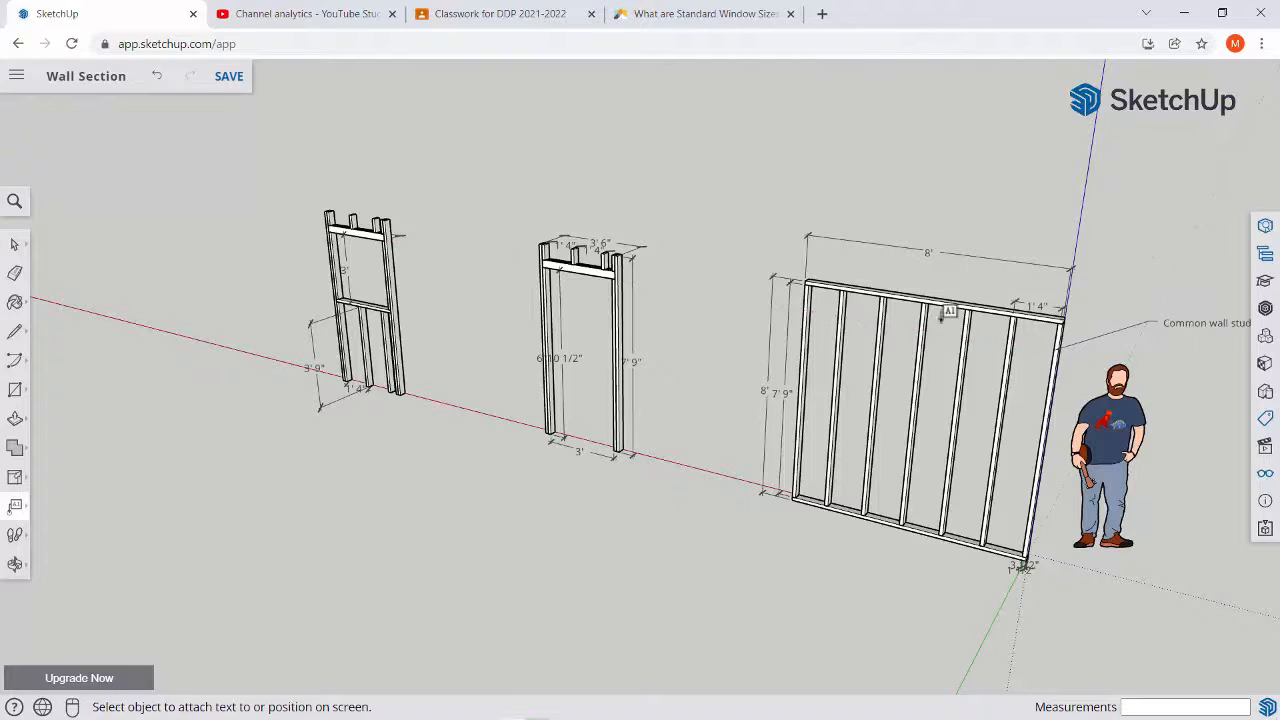
Label the wall section's upper horizontal member with the leader text "Top Plate", placing the text above the wall
{"action": "left_click", "coordinate": [903, 295]}
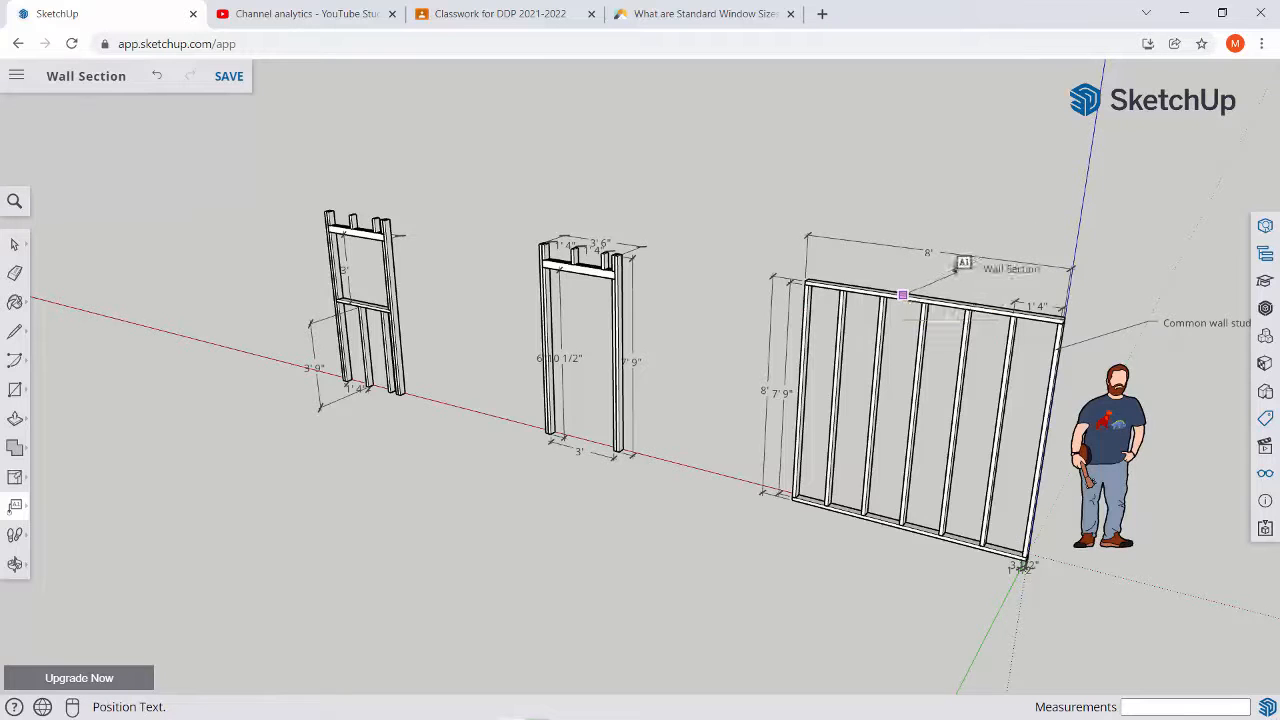
{"action": "left_click", "coordinate": [957, 262]}
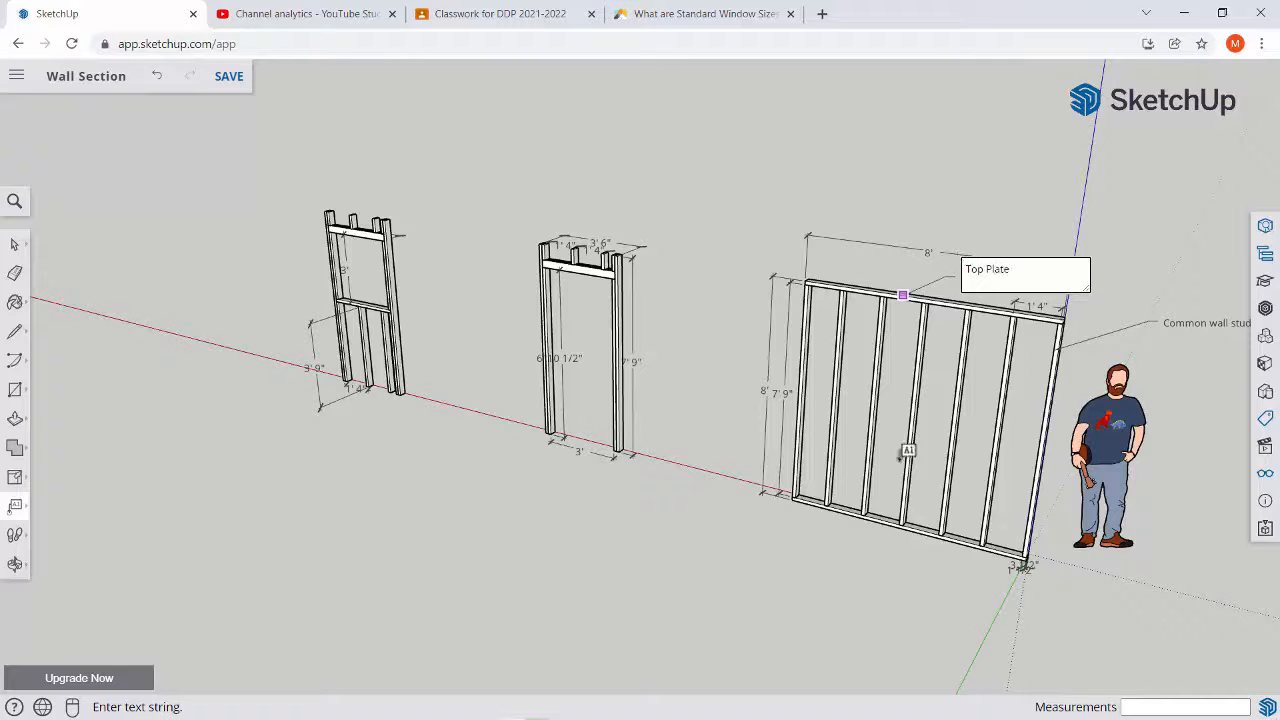
{"action": "left_click", "coordinate": [893, 505]}
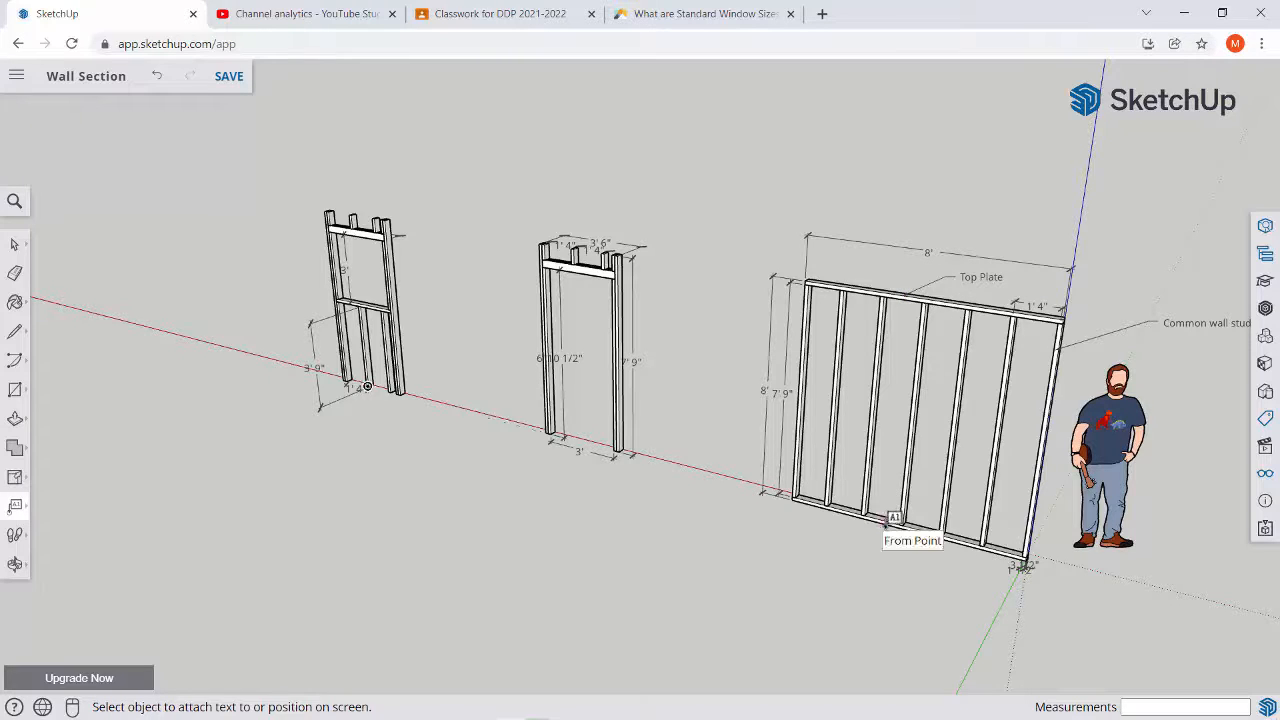
Label the wall section's lower horizontal member at its midpoint with the leader text "Bottom Plate", placing the text below the wall
{"action": "left_click", "coordinate": [884, 546]}
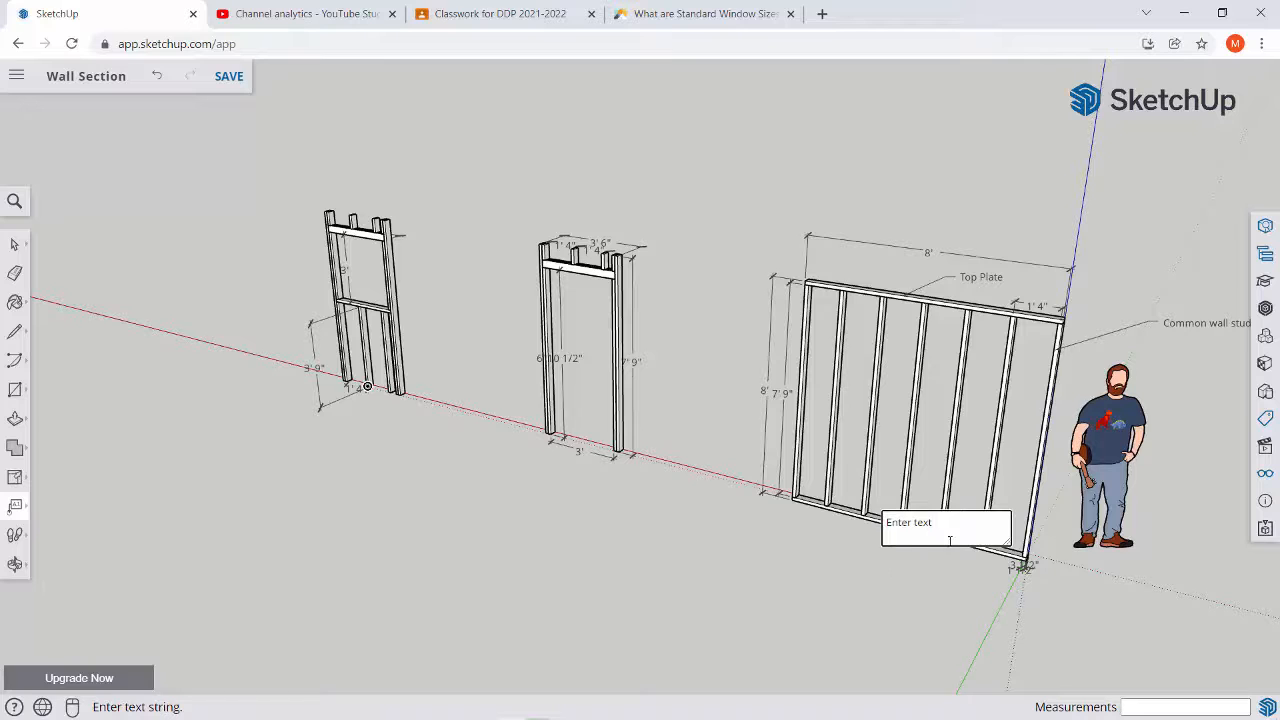
{"action": "key", "text": "Escape"}
{"action": "left_click", "coordinate": [903, 524]}
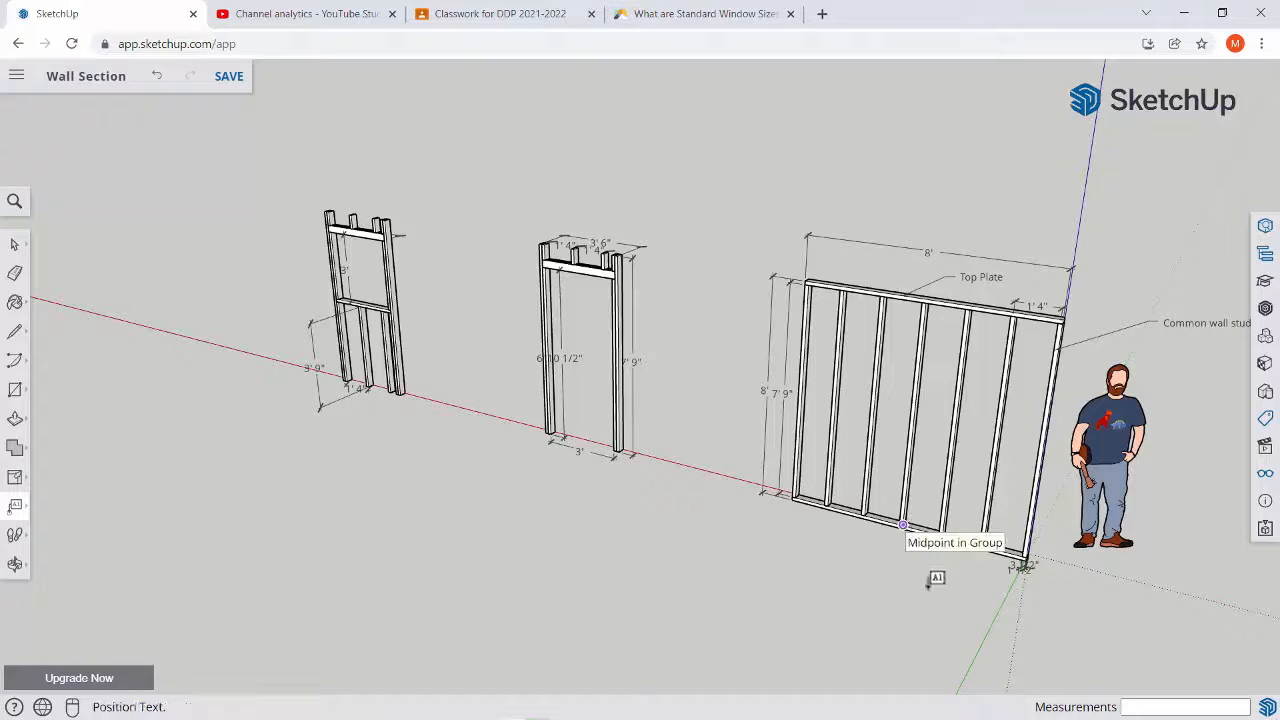
{"action": "left_click", "coordinate": [929, 587]}
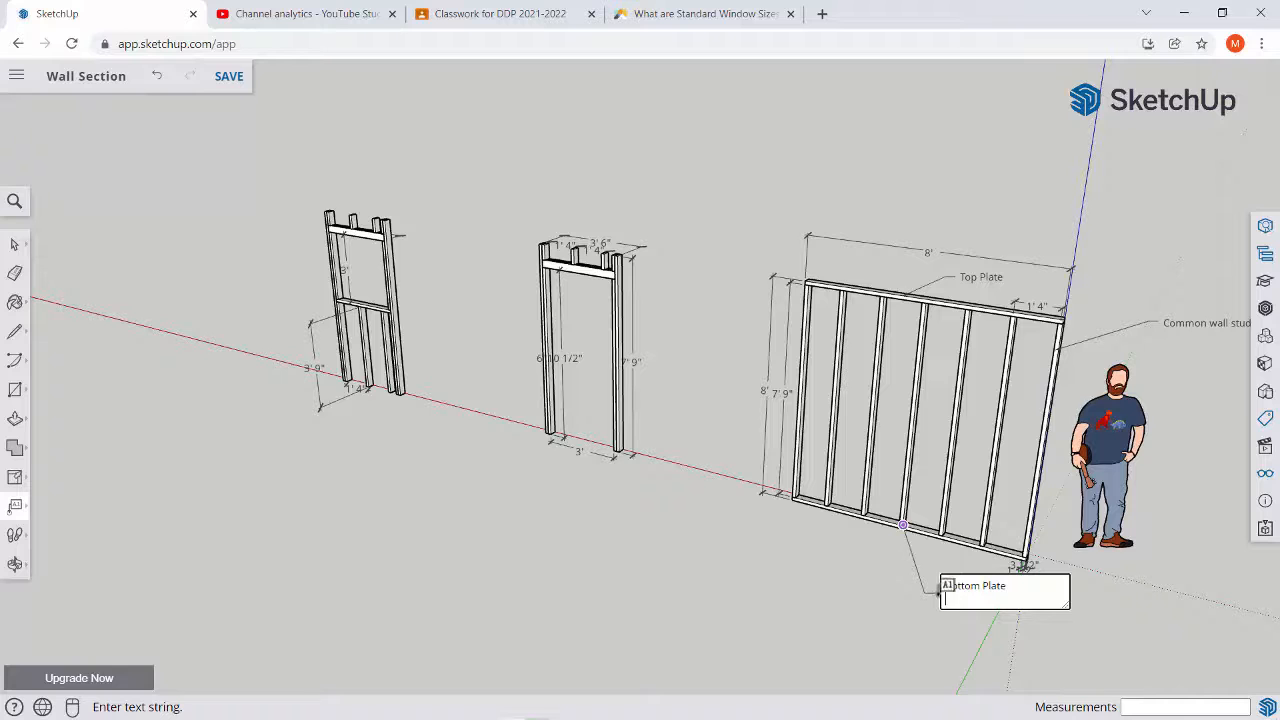
{"action": "left_click", "coordinate": [736, 538]}
Label the door frame's outer full-height stud facing the wall section with the leader text "King Stud"
{"action": "middle_click_drag", "start_coordinate": [697, 497], "coordinate": [896, 452]}
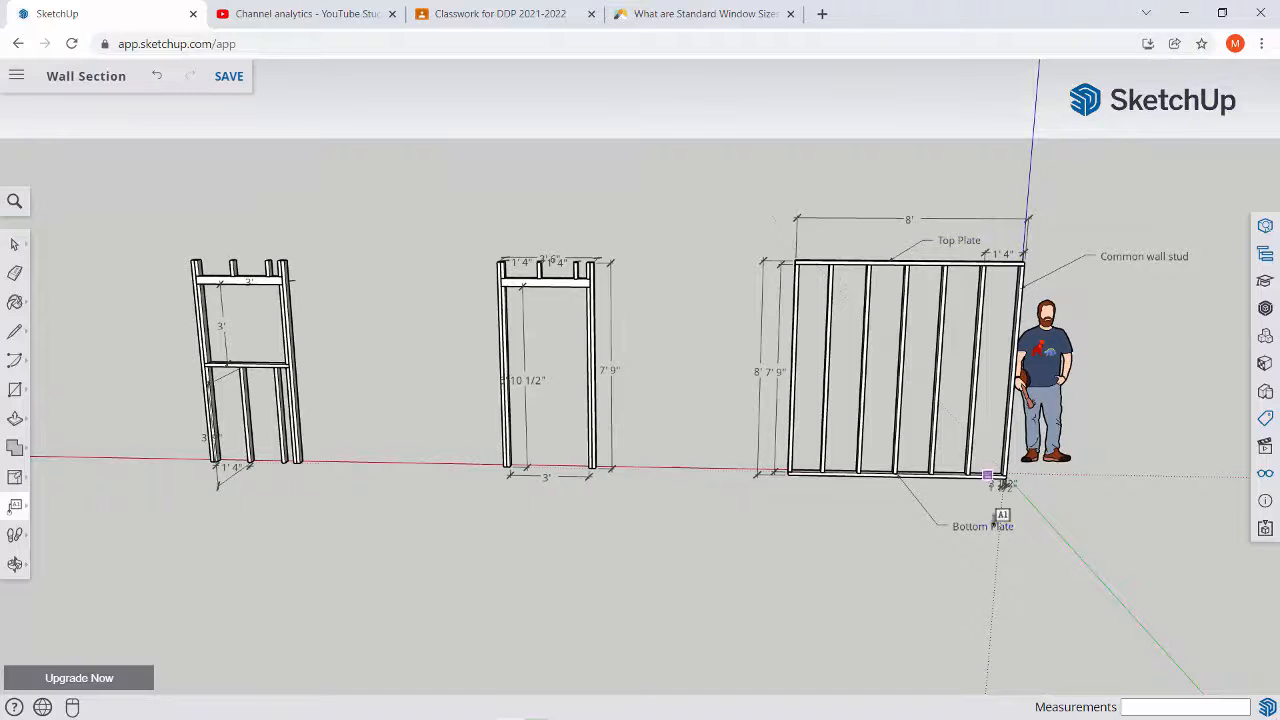
{"action": "scroll", "coordinate": [605, 315], "scroll_direction": "up", "scroll_amount": 5}
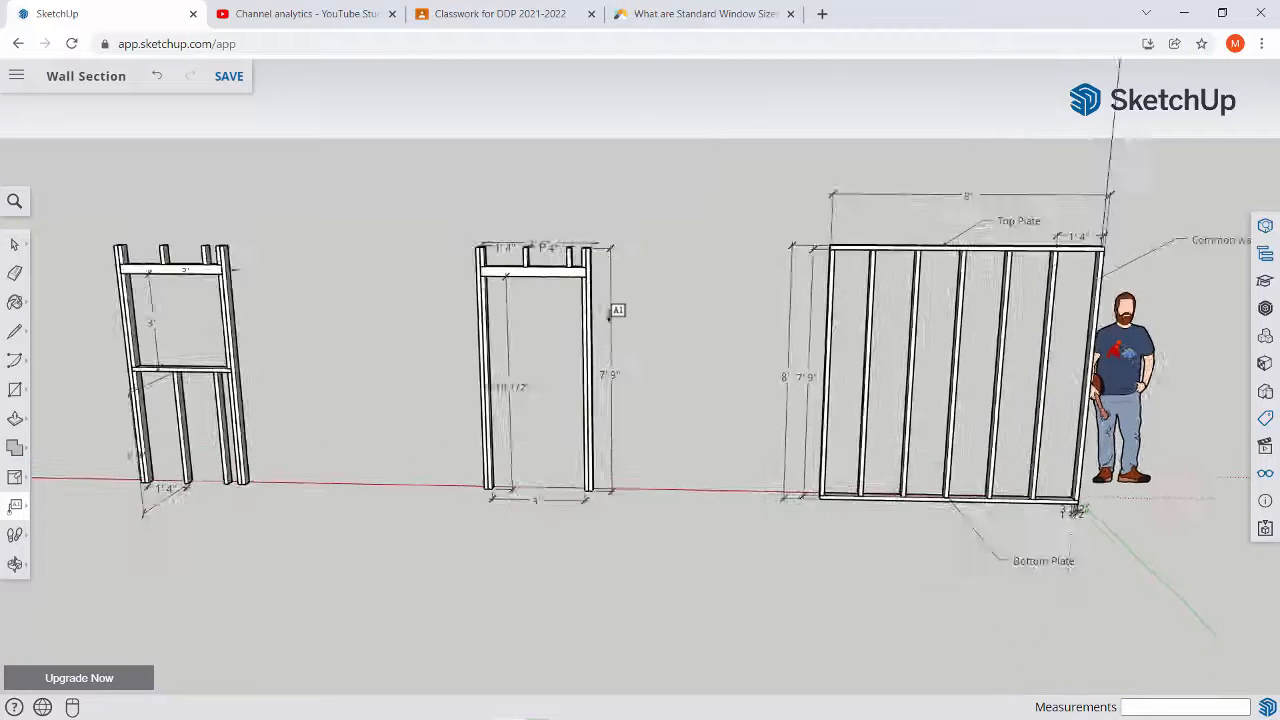
{"action": "scroll", "coordinate": [585, 301], "scroll_direction": "up", "scroll_amount": 1}
{"action": "left_click", "coordinate": [578, 300]}
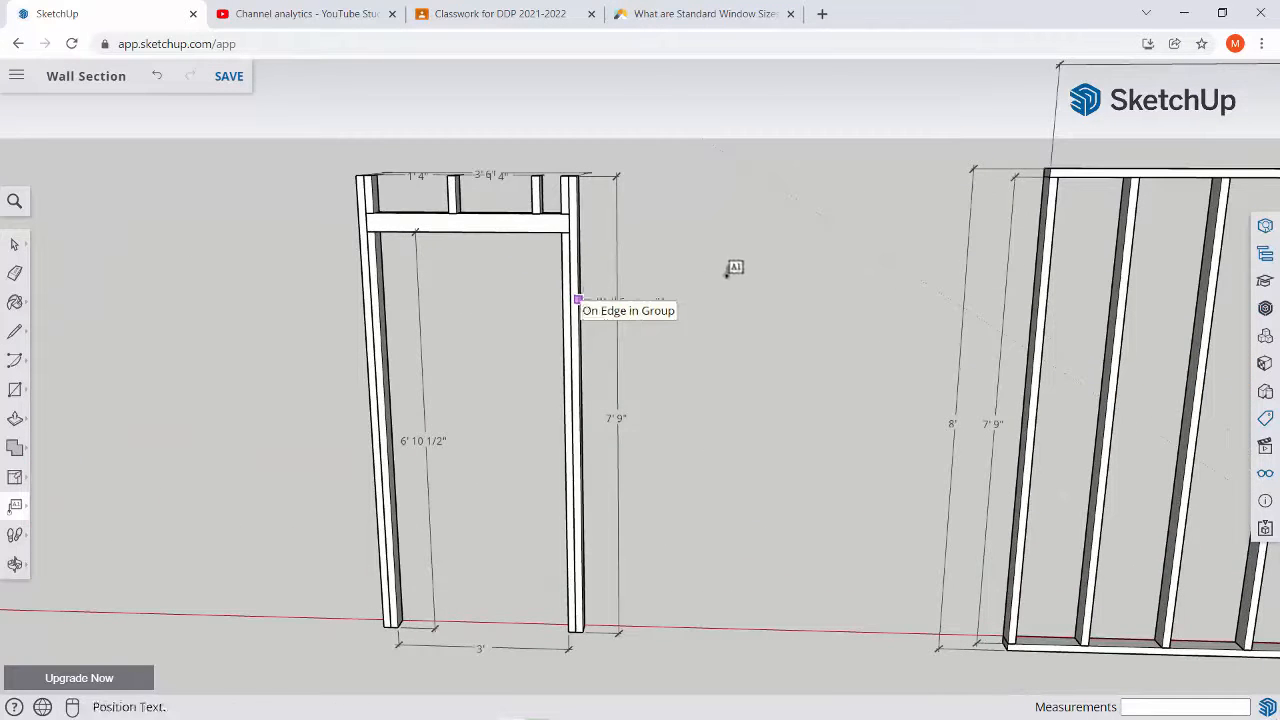
{"action": "left_click", "coordinate": [729, 275]}
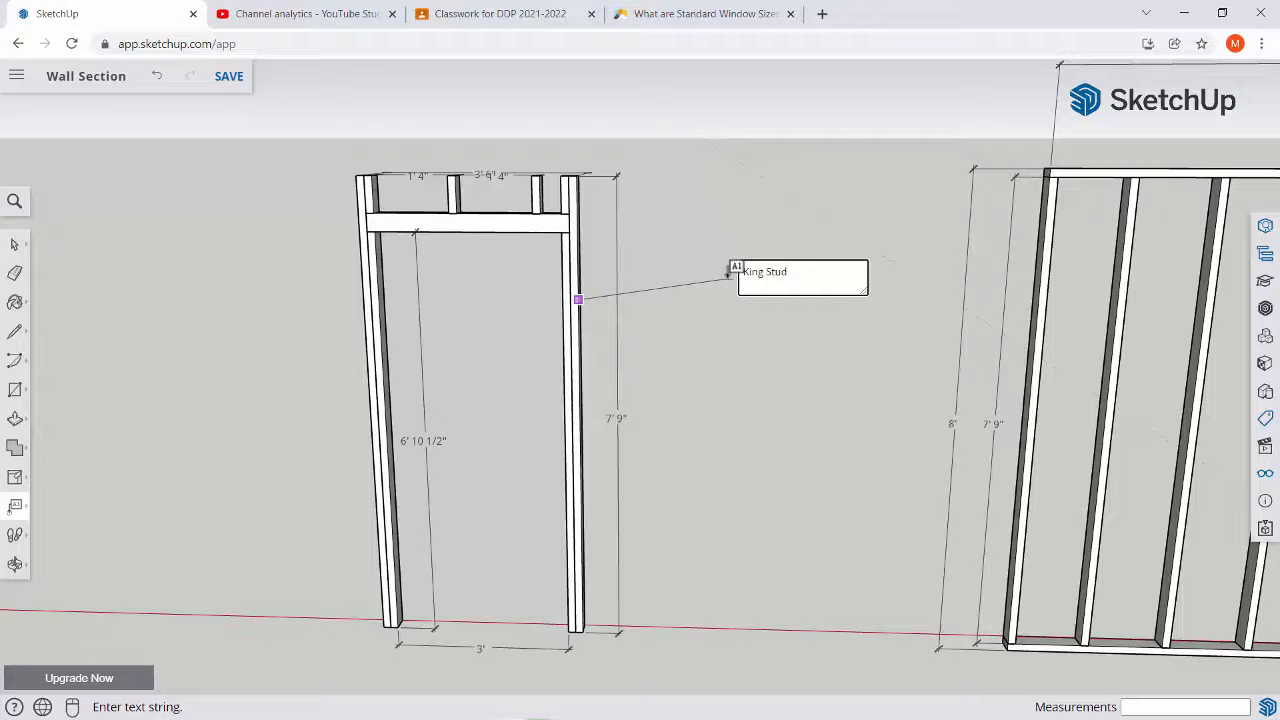
{"action": "left_click", "coordinate": [695, 334]}
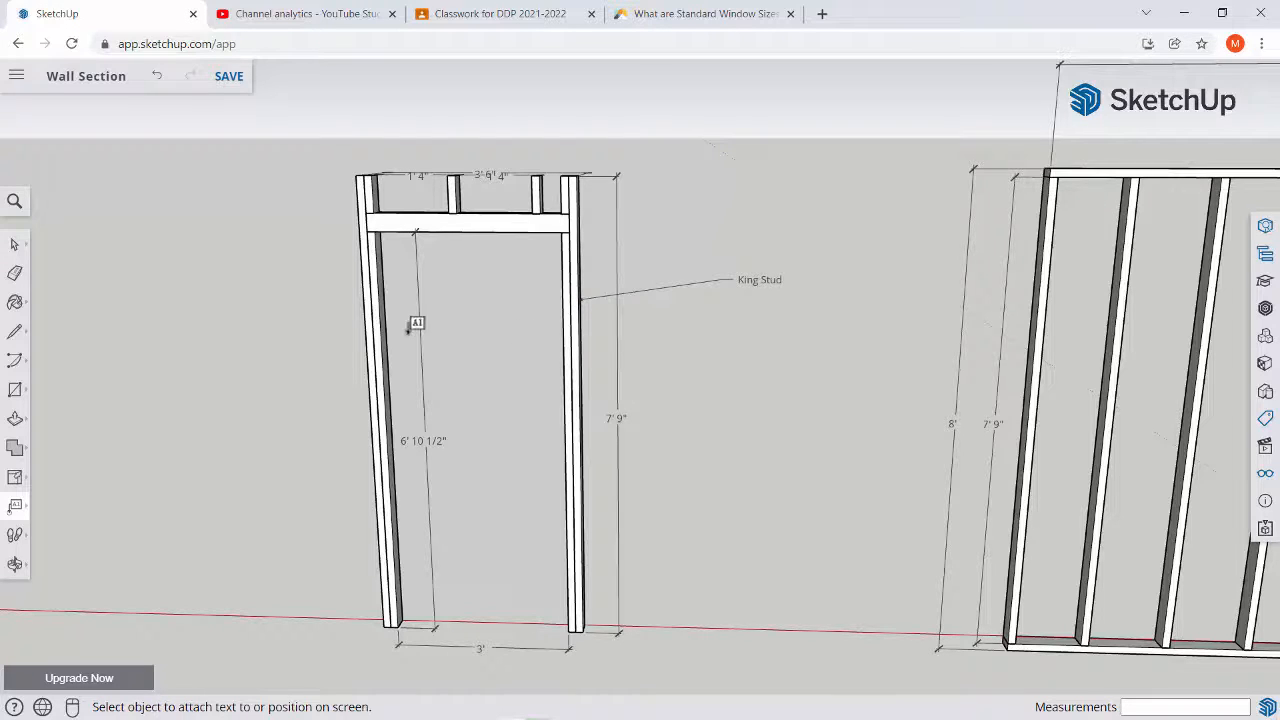
Label the door frame's outer full-height stud facing the window frame with the leader text "King Stud"
{"action": "left_click", "coordinate": [366, 321]}
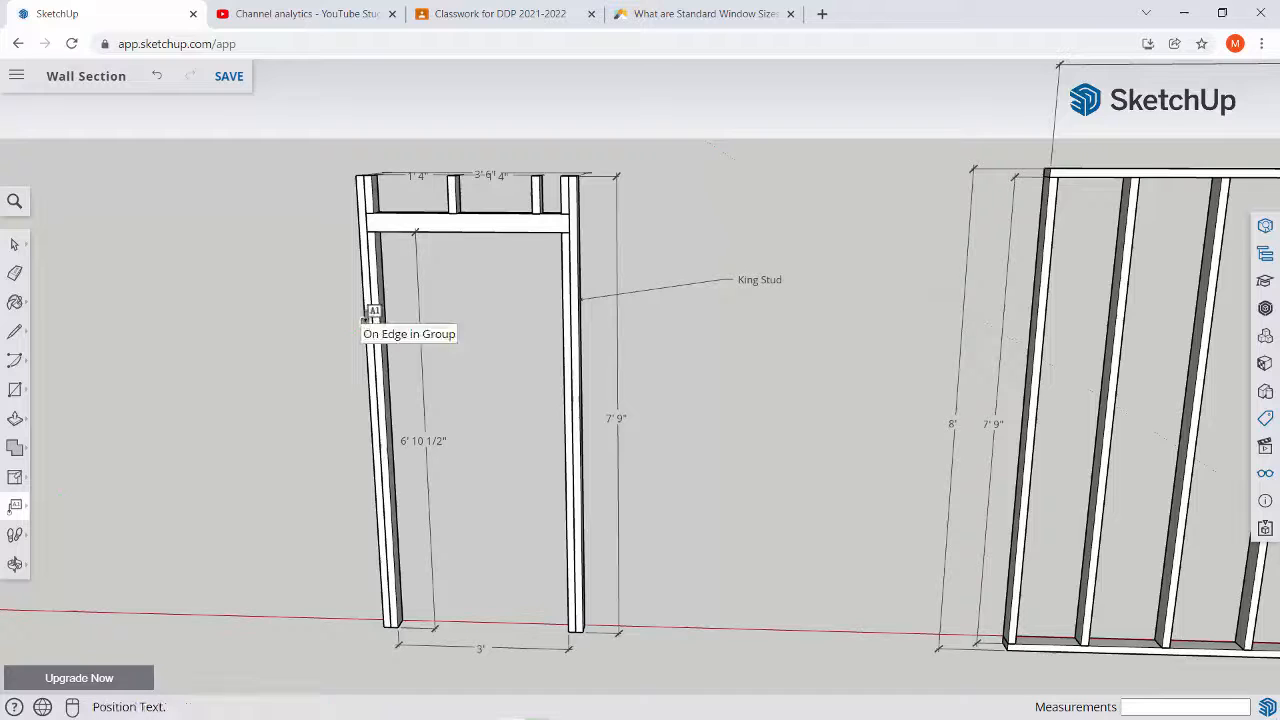
{"action": "left_click", "coordinate": [296, 289]}
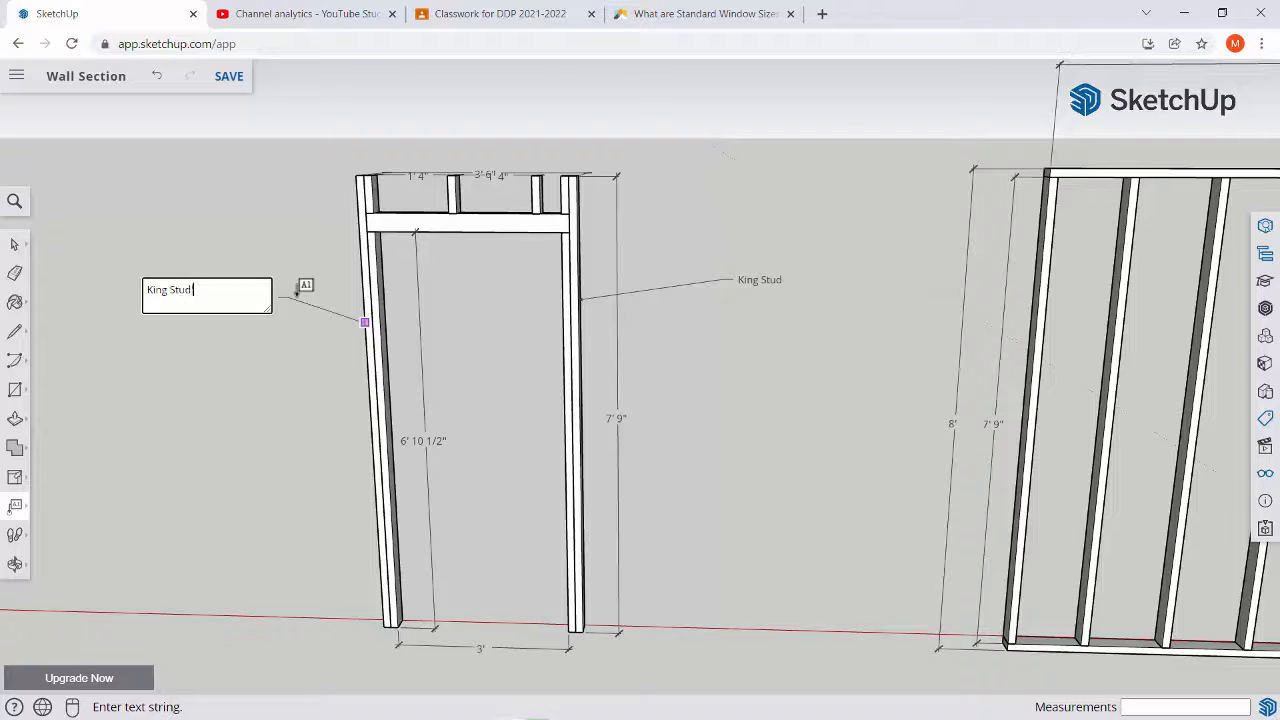
{"action": "left_click", "coordinate": [336, 313]}
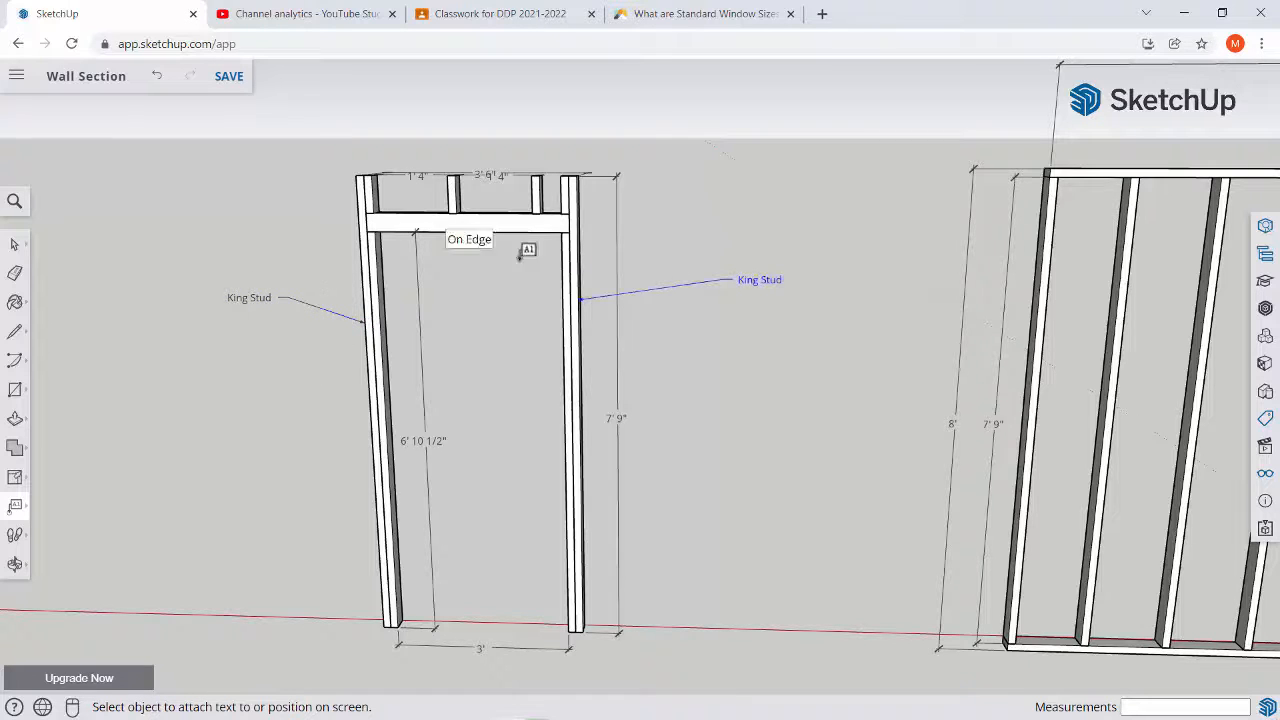
Label the door frame's inner stud on the wall section side with the leader text "Jack Stud", placing the text below the floor line
{"action": "middle_click_drag", "start_coordinate": [500, 514], "coordinate": [608, 520]}
{"action": "left_click", "coordinate": [606, 552]}
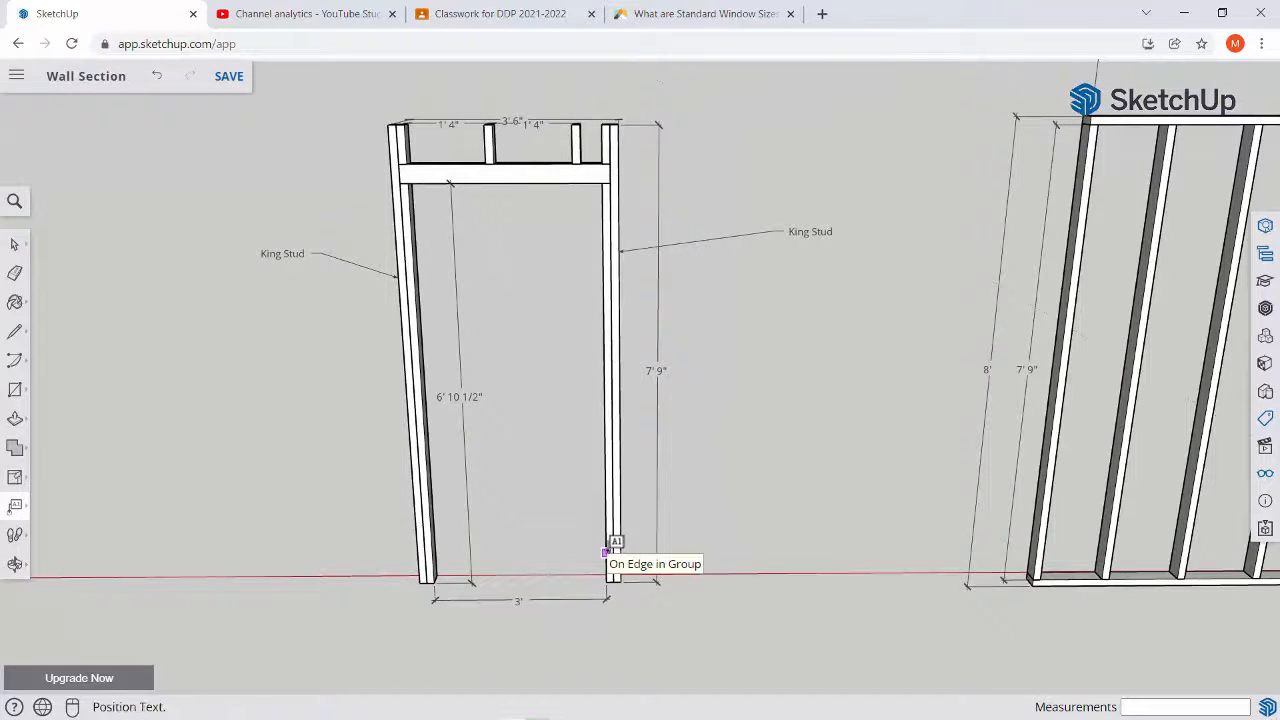
{"action": "left_click", "coordinate": [597, 662]}
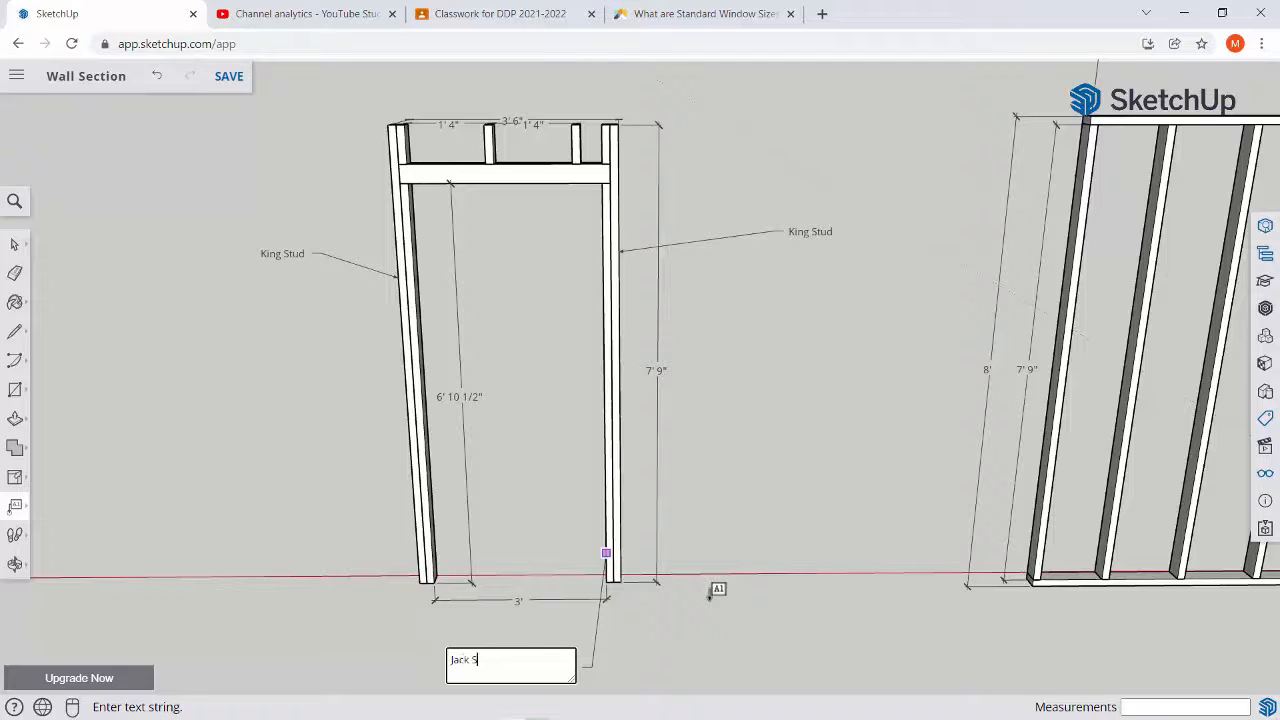
{"action": "left_click", "coordinate": [658, 499]}
Attach a leader text to the horizontal members over the door opening and change its wording to "Headers"
{"action": "middle_click_drag", "start_coordinate": [451, 276], "coordinate": [508, 268]}
{"action": "scroll", "coordinate": [508, 268], "scroll_direction": "up", "scroll_amount": 2}
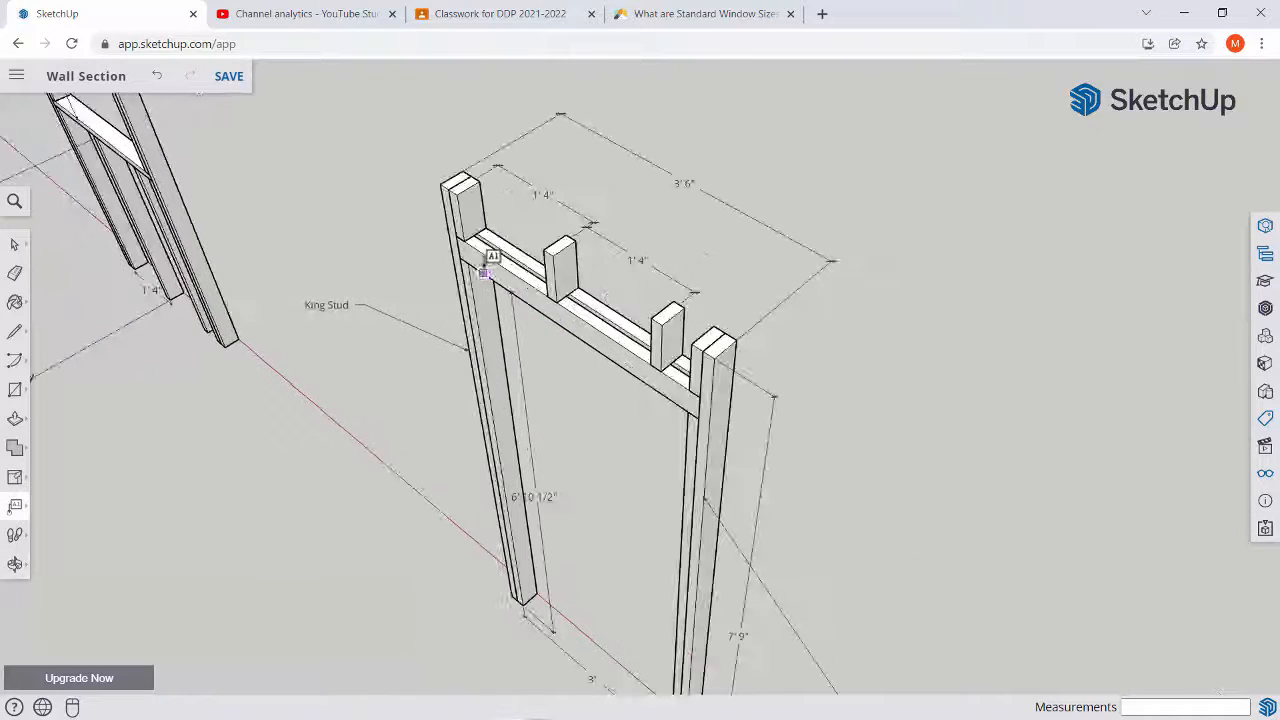
{"action": "left_click", "coordinate": [455, 256]}
{"action": "left_click", "coordinate": [375, 188]}
{"action": "middle_click_drag", "start_coordinate": [375, 188], "coordinate": [429, 208]}
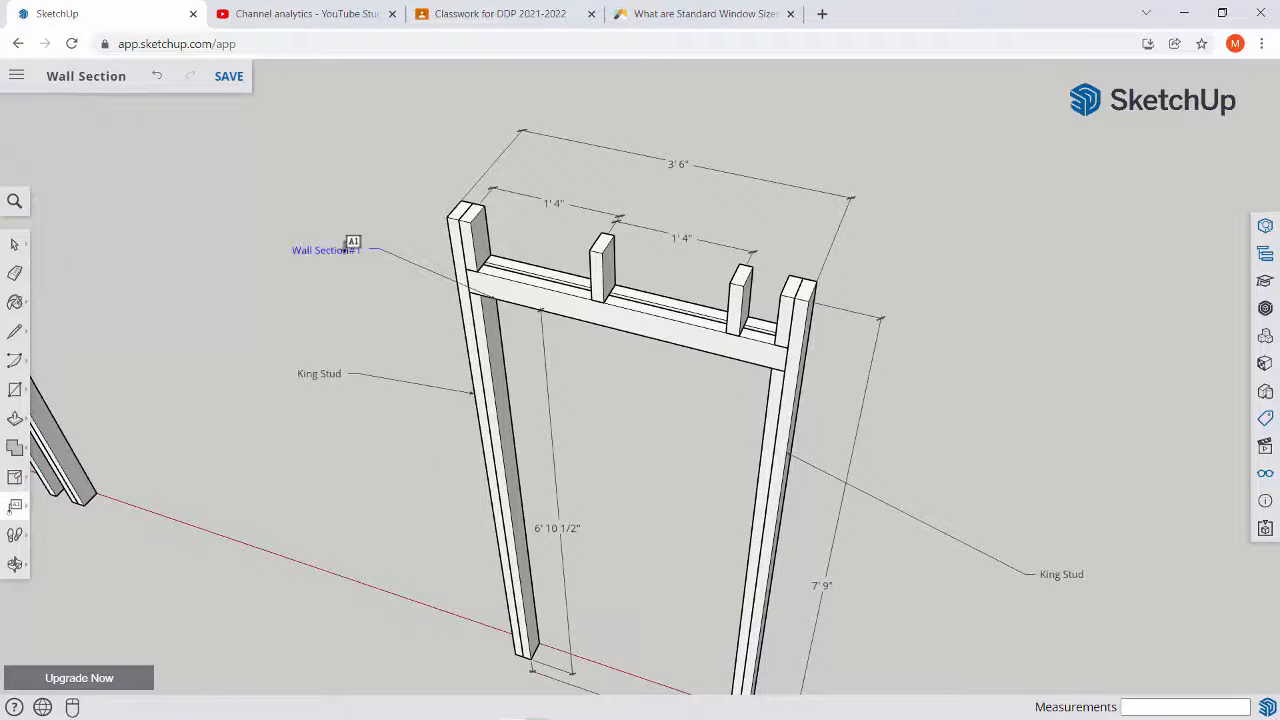
{"action": "left_click", "coordinate": [330, 250]}
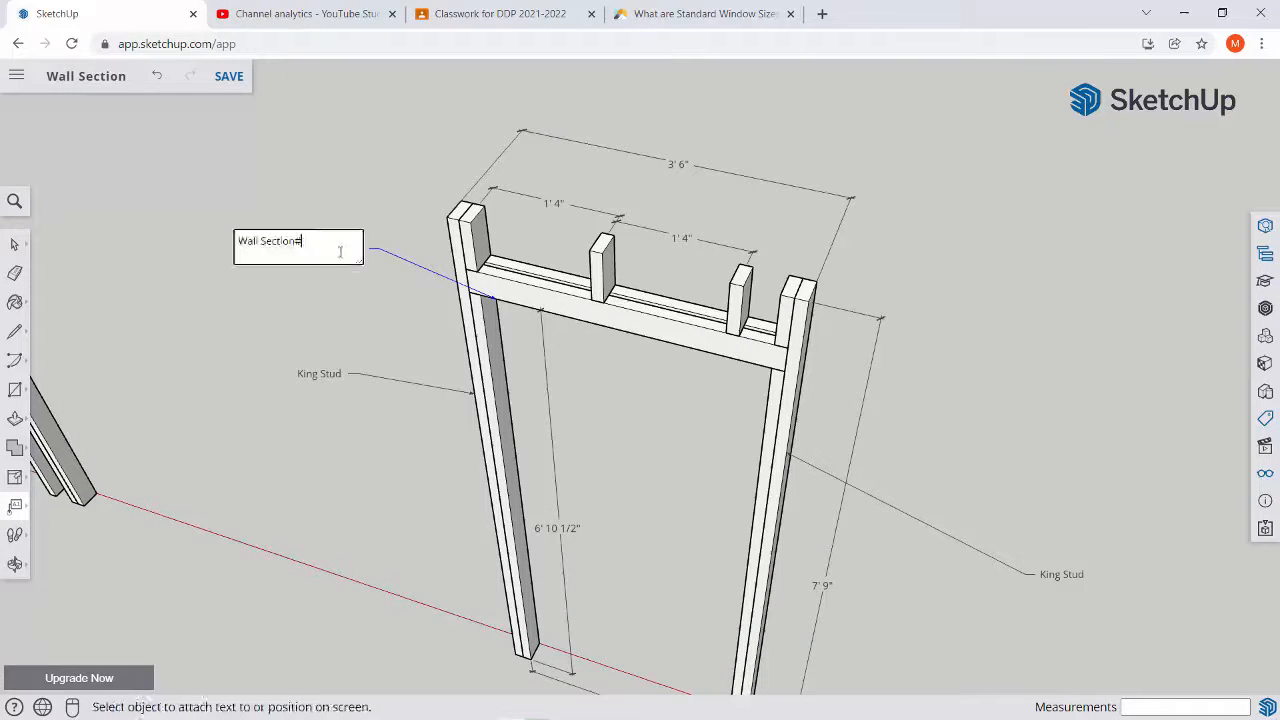
{"action": "key", "text": "BackSpace"}
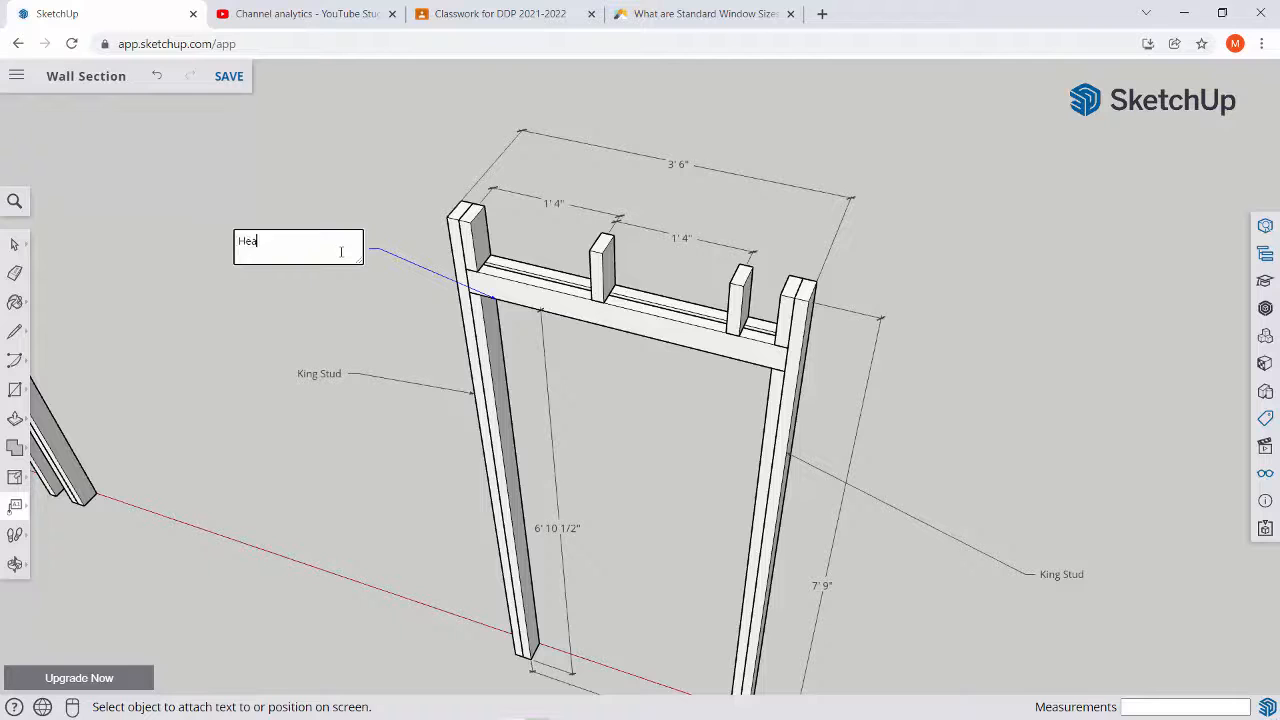
{"action": "left_click", "coordinate": [401, 307]}
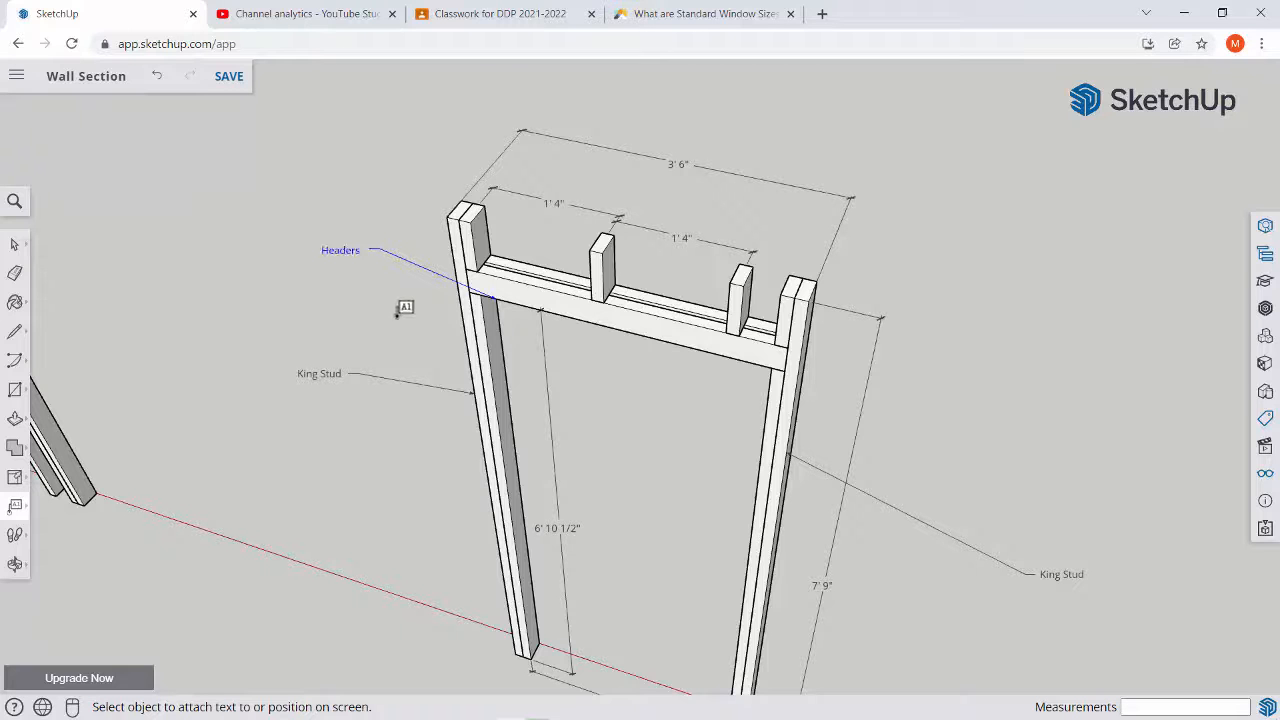
Label the short stud above the door header nearest the wall section with the leader text "Cripples"
{"action": "middle_click_drag", "start_coordinate": [403, 306], "coordinate": [714, 196]}
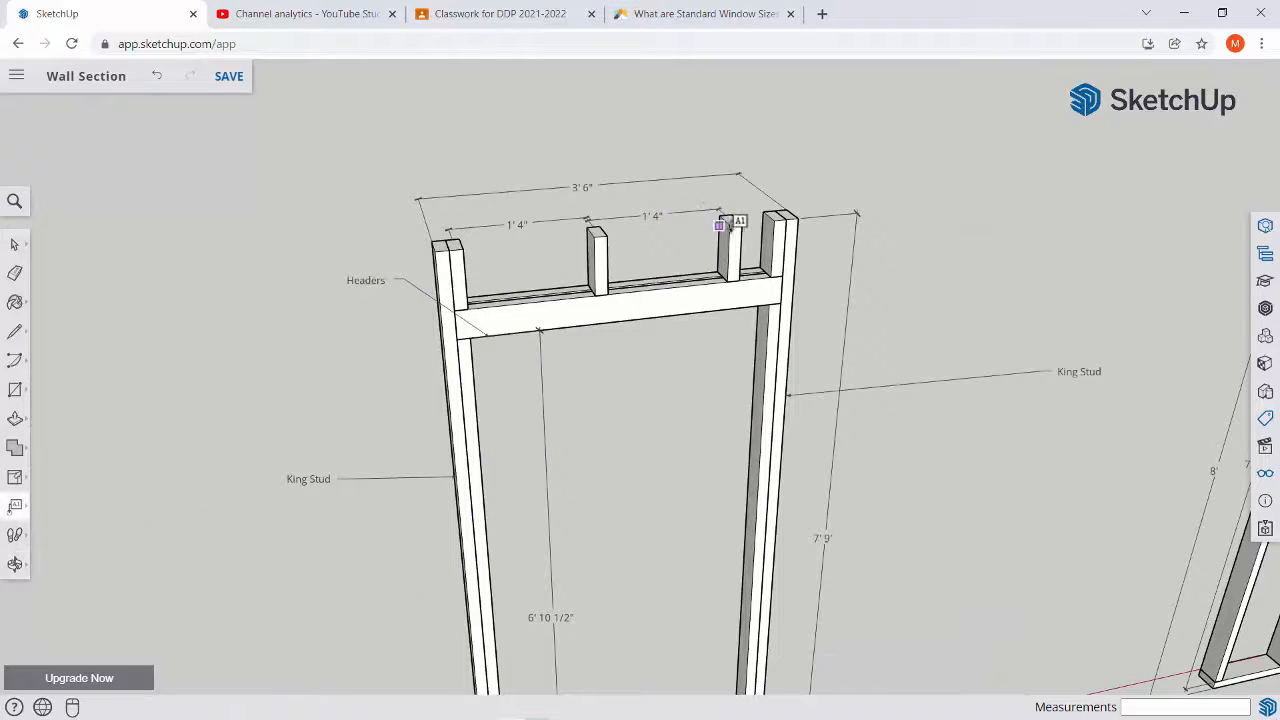
{"action": "left_click", "coordinate": [729, 224]}
{"action": "left_click", "coordinate": [833, 157]}
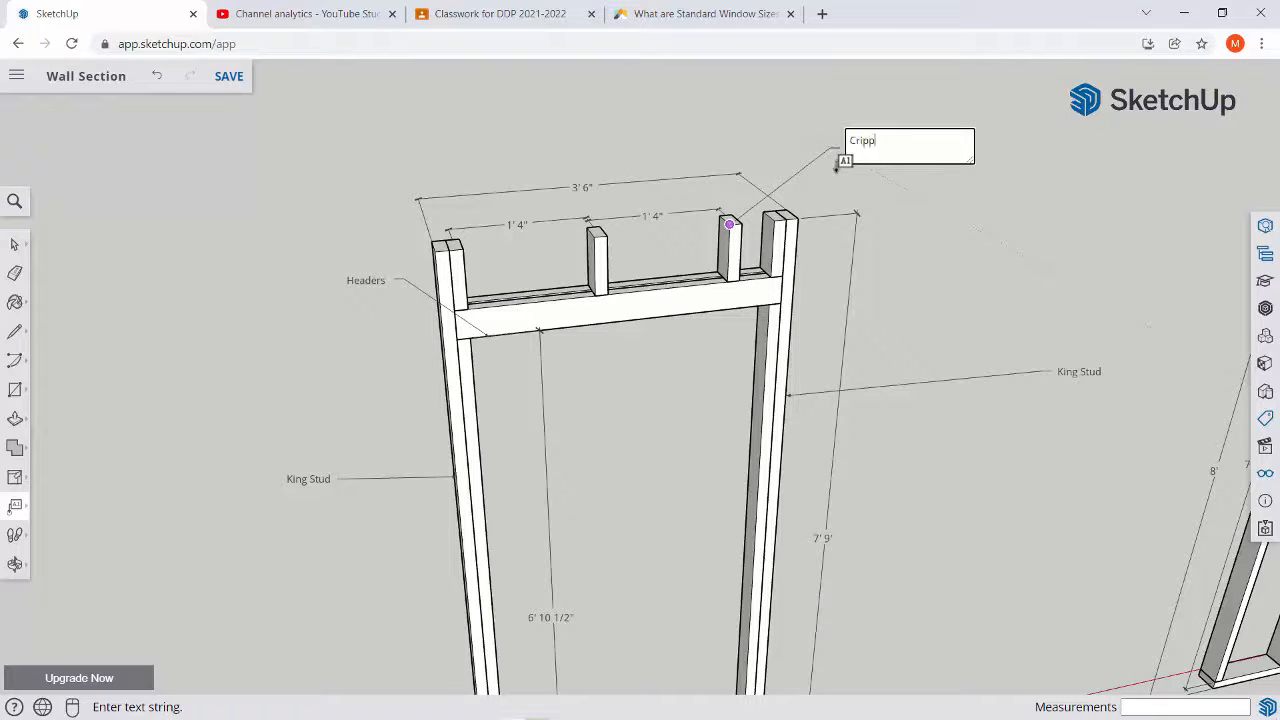
{"action": "left_click", "coordinate": [821, 248]}
Label the horizontal member below the window opening with the leader text "Sill Plate", placing the text between the window and door frames
{"action": "scroll", "coordinate": [731, 290], "scroll_direction": "down", "scroll_amount": 5}
{"action": "middle_click_drag", "start_coordinate": [604, 326], "coordinate": [578, 224]}
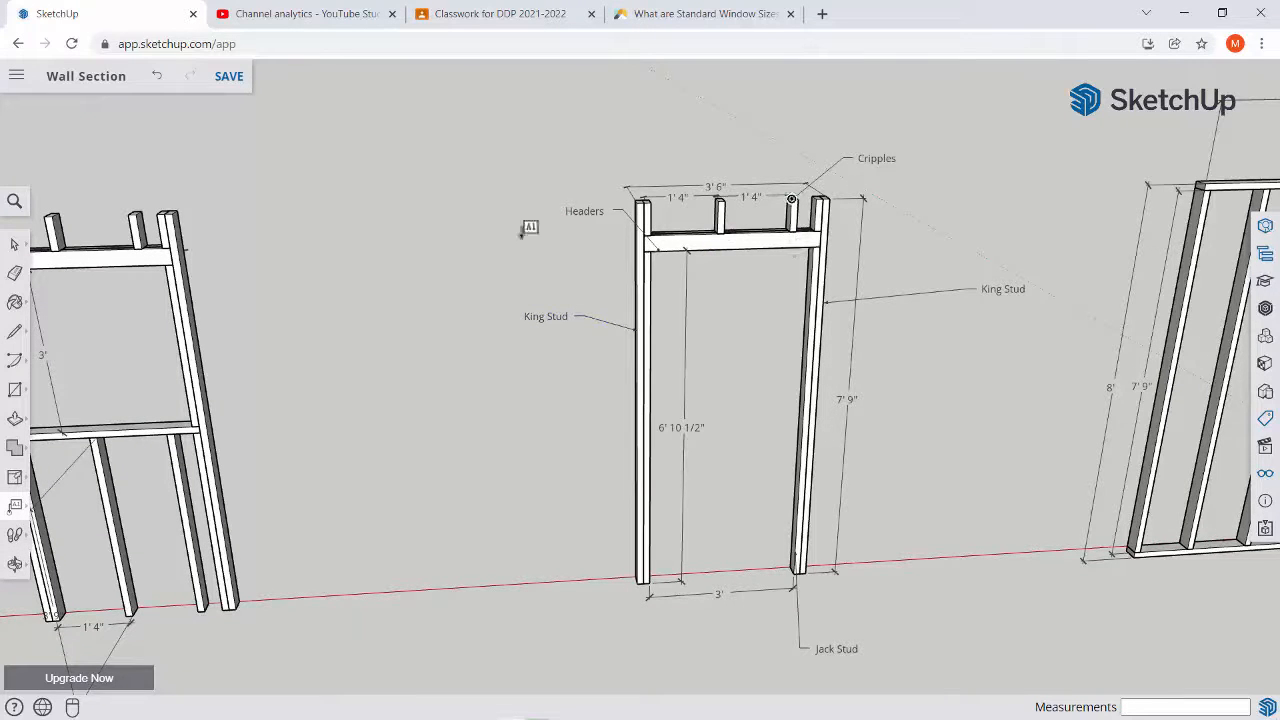
{"action": "middle_click_drag", "start_coordinate": [640, 480], "coordinate": [586, 431]}
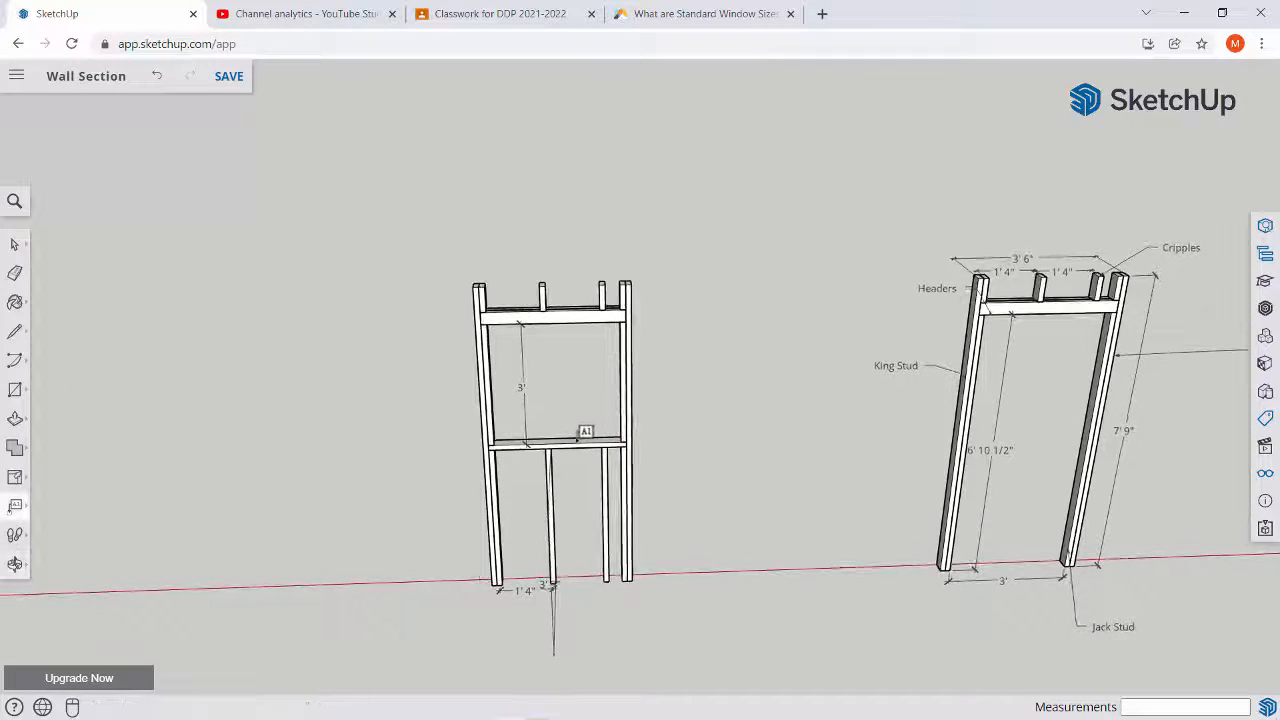
{"action": "left_click", "coordinate": [570, 443]}
{"action": "left_click", "coordinate": [697, 411]}
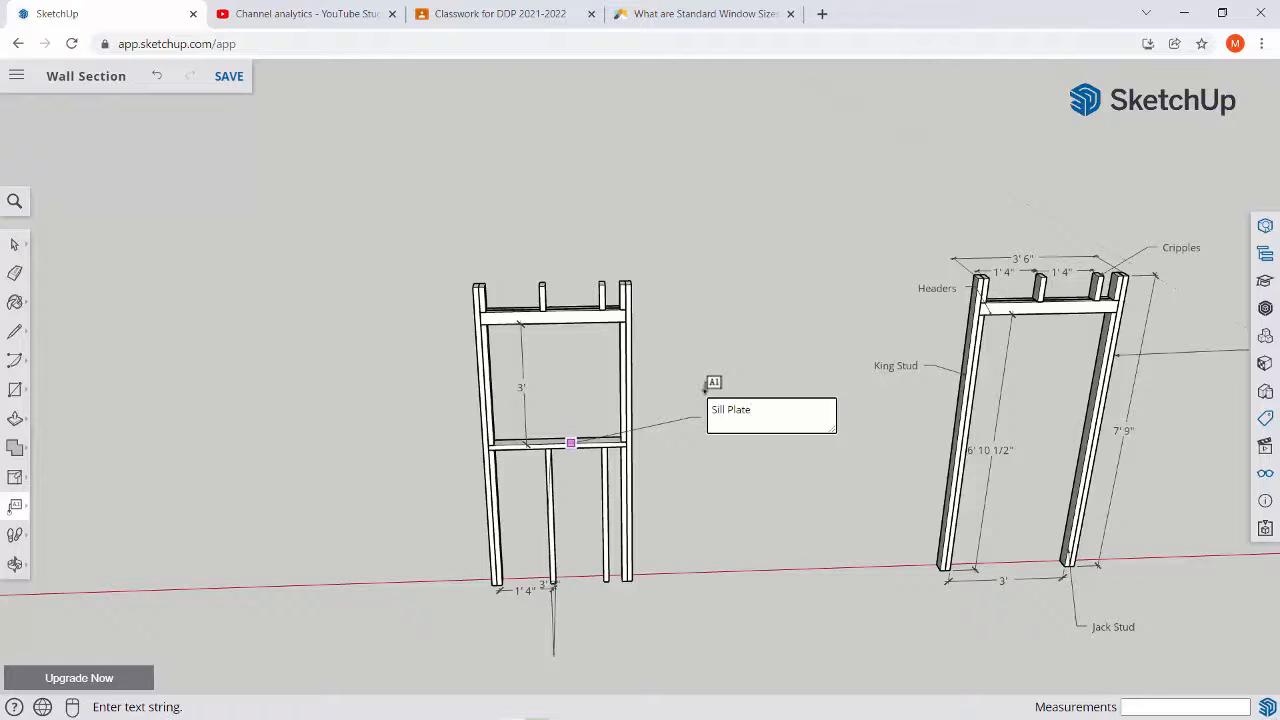
{"action": "left_click", "coordinate": [680, 347]}
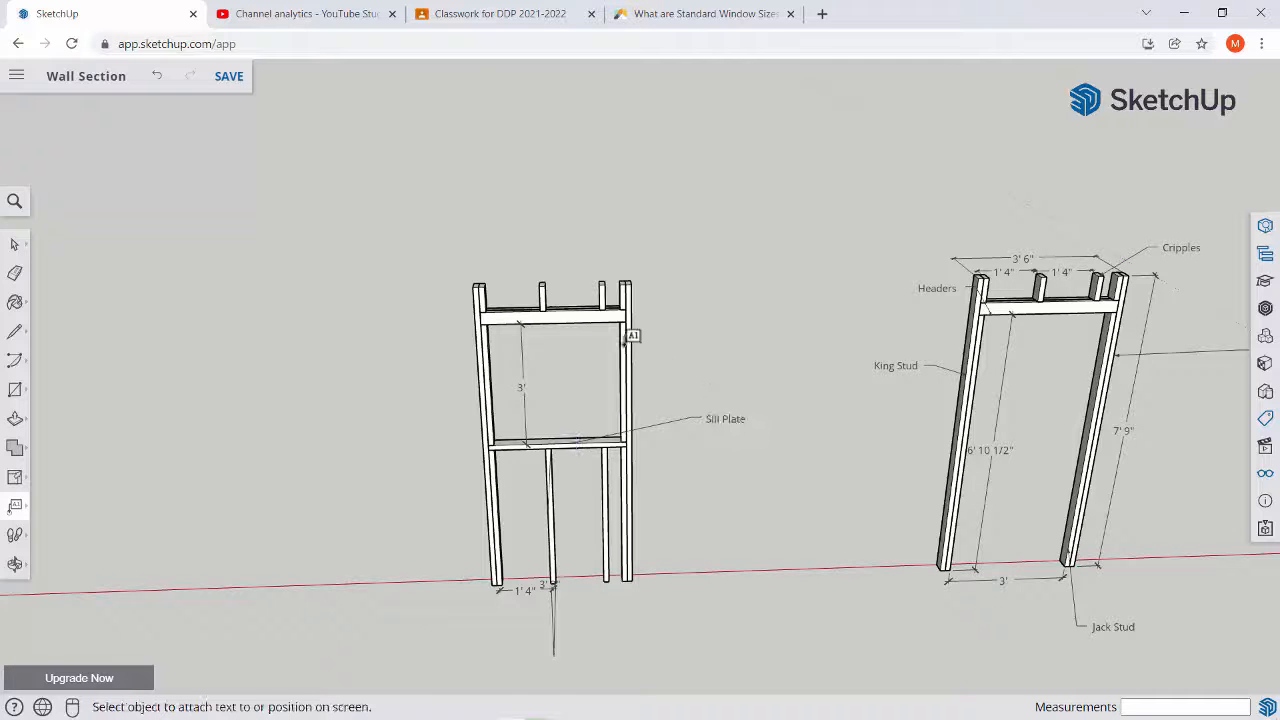
Label the short stud below the window sill nearest the door frame with the leader text "Cripples", attached at its midpoint
{"action": "scroll", "coordinate": [1034, 308], "scroll_direction": "down", "scroll_amount": 3}
{"action": "middle_click_drag", "start_coordinate": [884, 313], "coordinate": [485, 306]}
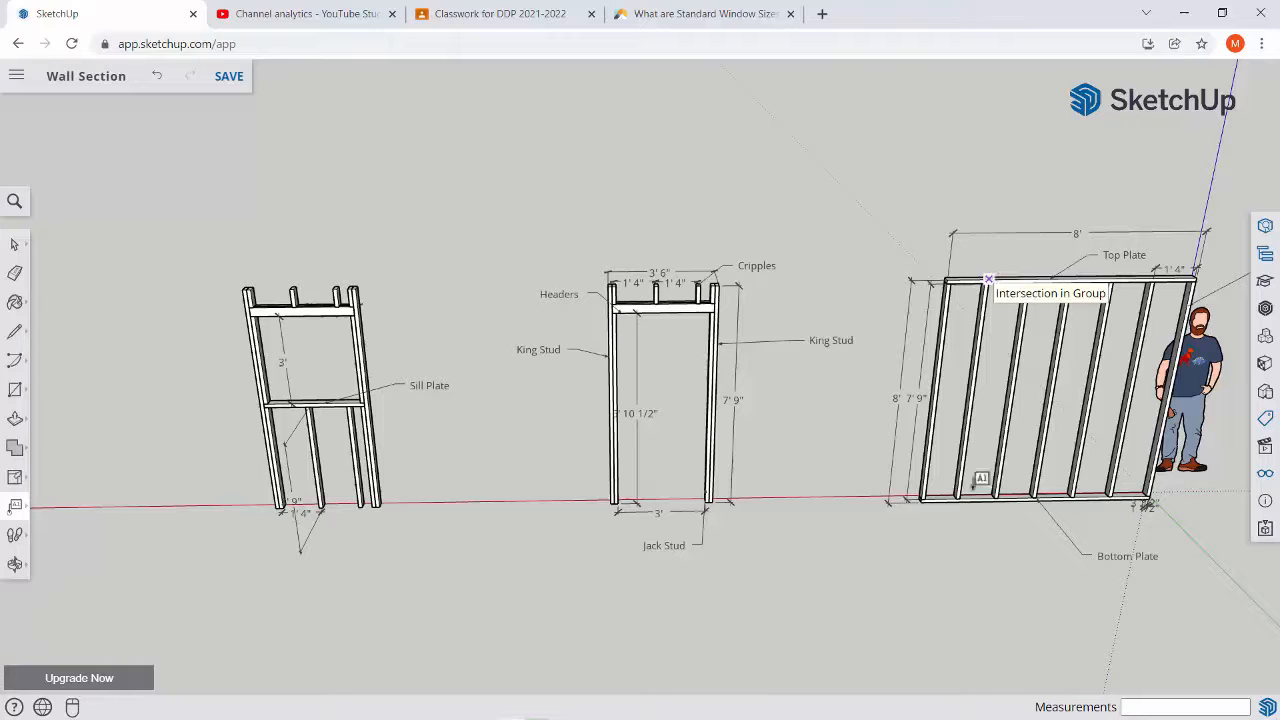
{"action": "middle_click_drag", "start_coordinate": [332, 383], "coordinate": [634, 369]}
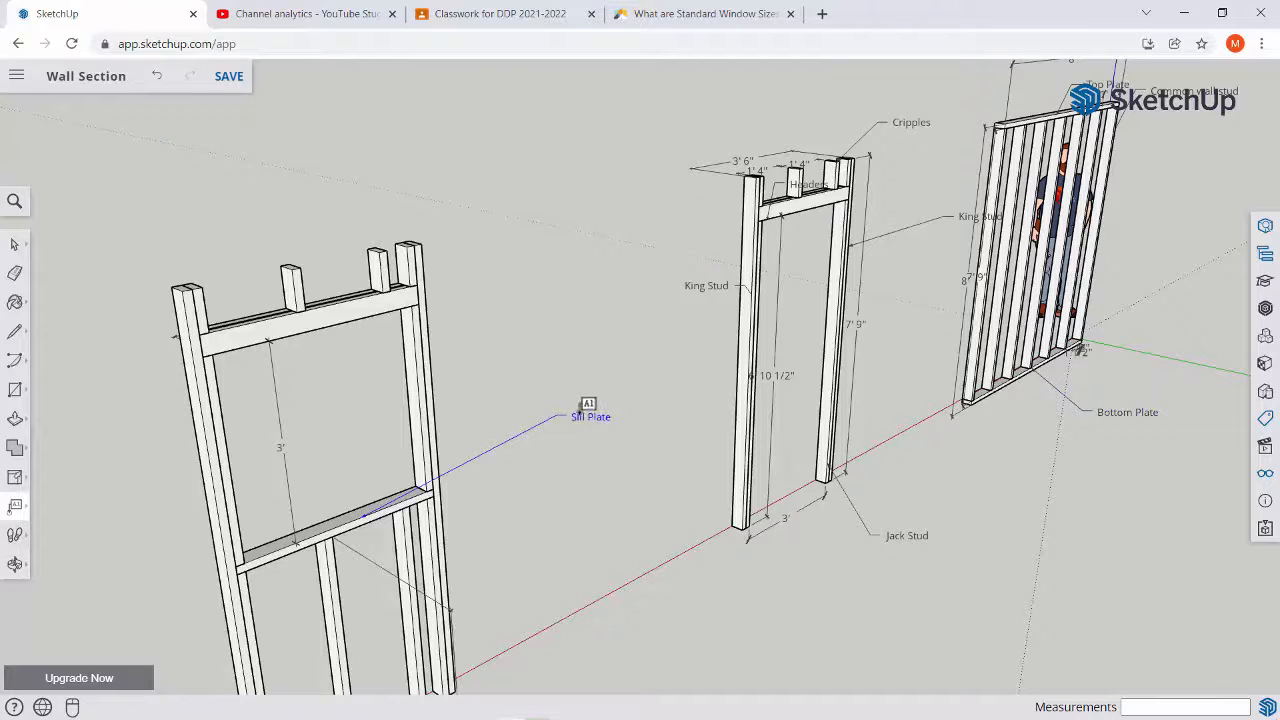
{"action": "middle_click_drag", "start_coordinate": [431, 437], "coordinate": [453, 383]}
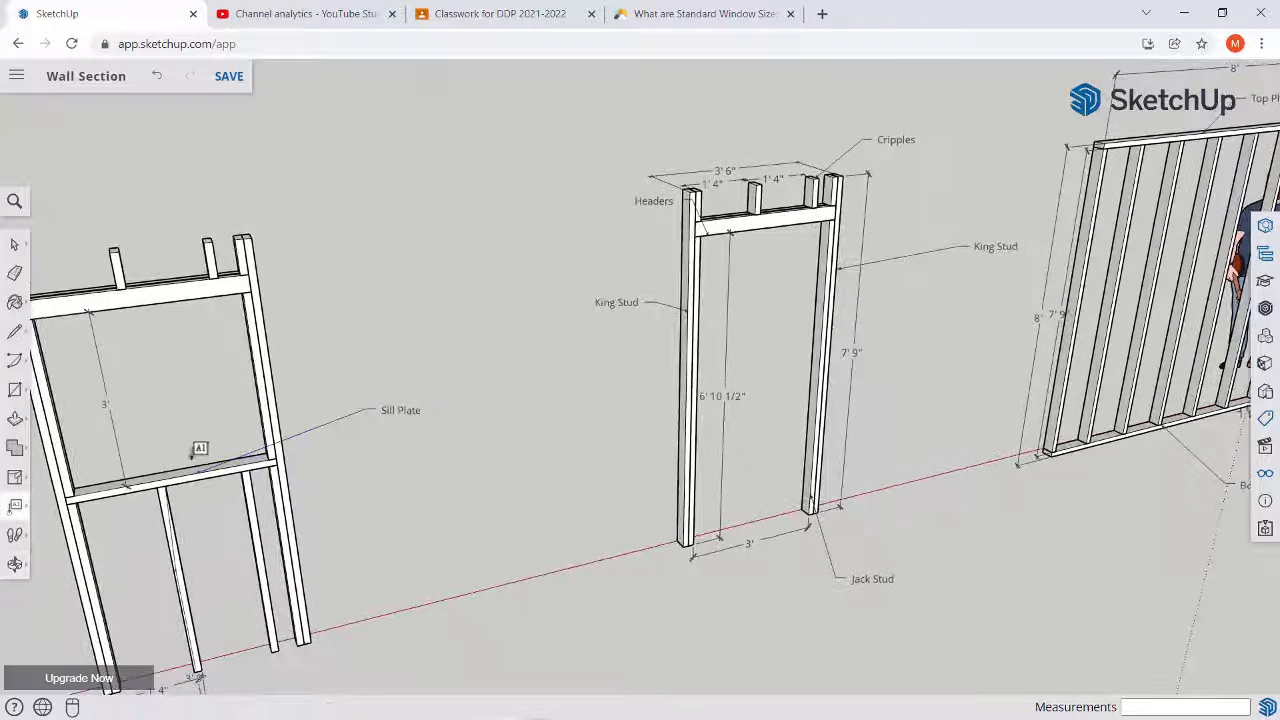
{"action": "middle_click_drag", "start_coordinate": [171, 460], "coordinate": [487, 462]}
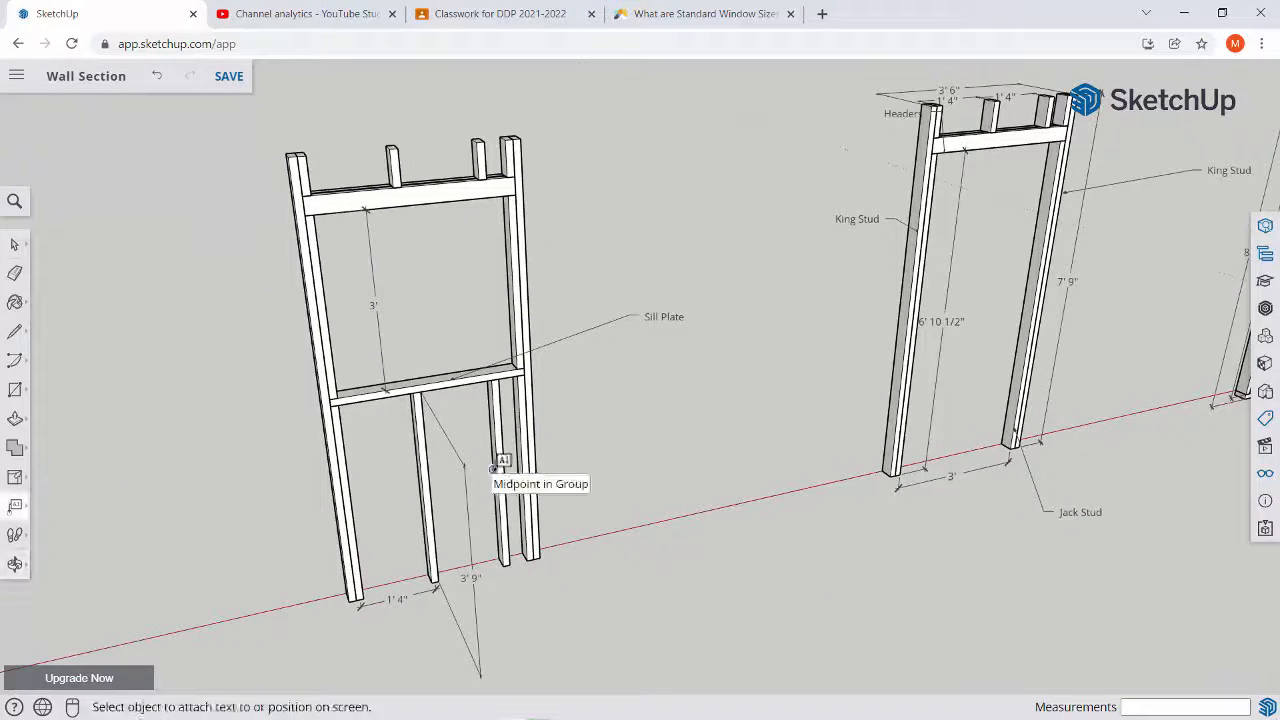
{"action": "left_click", "coordinate": [493, 469]}
{"action": "left_click", "coordinate": [636, 455]}
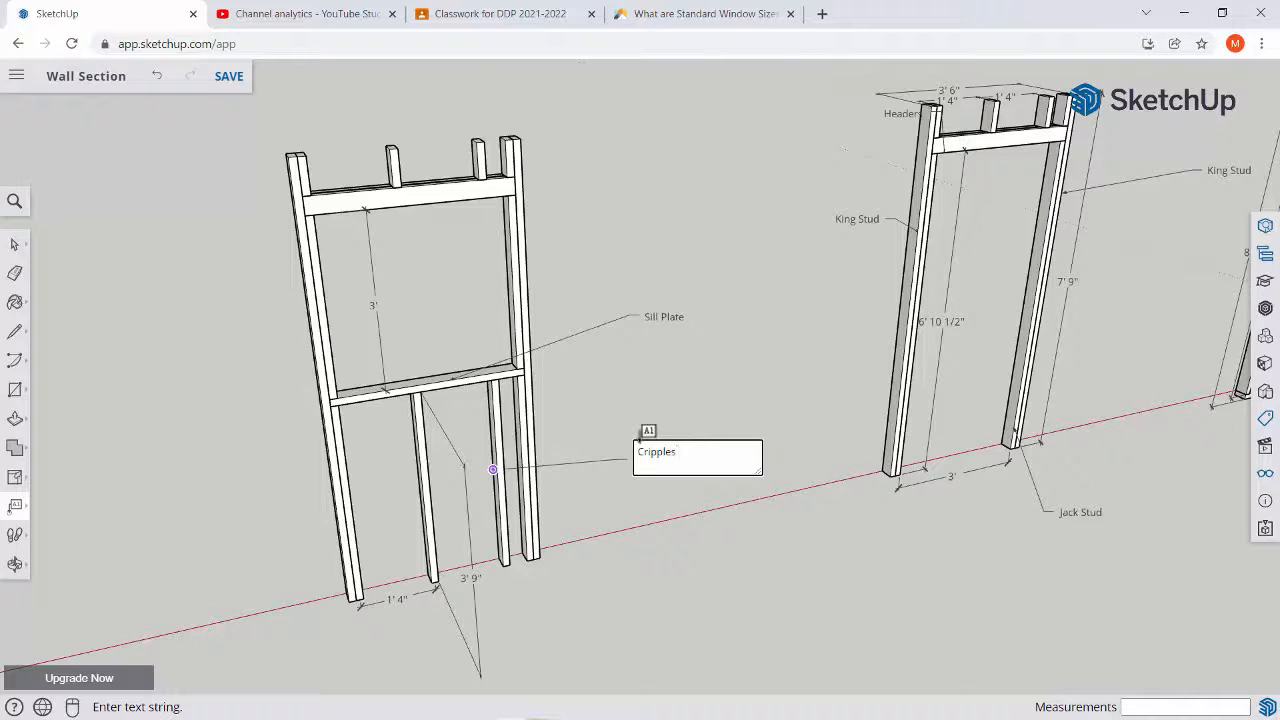
{"action": "type", "text": "Cripples"}
{"action": "key", "text": "Return"}
Examine the leader labels and dimensions on the window frame, door frame and wall section from several angles
{"action": "scroll", "coordinate": [605, 337], "scroll_direction": "down", "scroll_amount": 3}
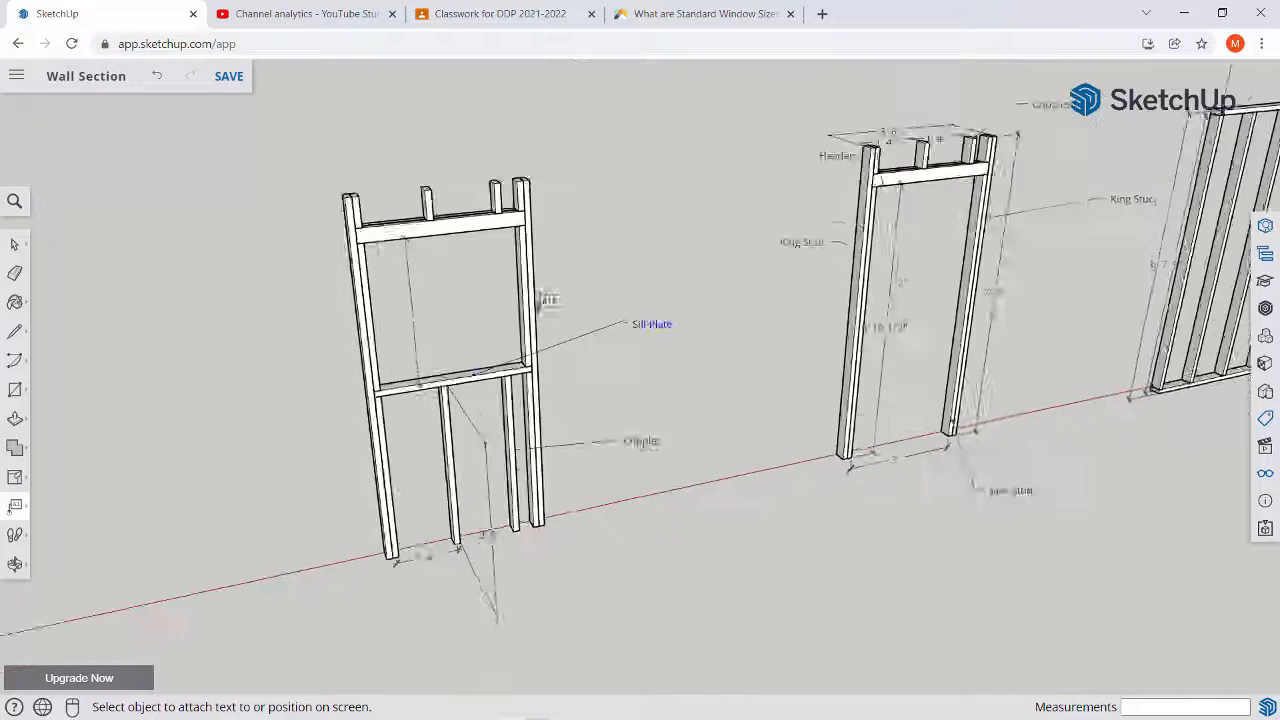
{"action": "middle_click_drag", "start_coordinate": [540, 294], "coordinate": [344, 253]}
{"action": "scroll", "coordinate": [617, 303], "scroll_direction": "down", "scroll_amount": 5}
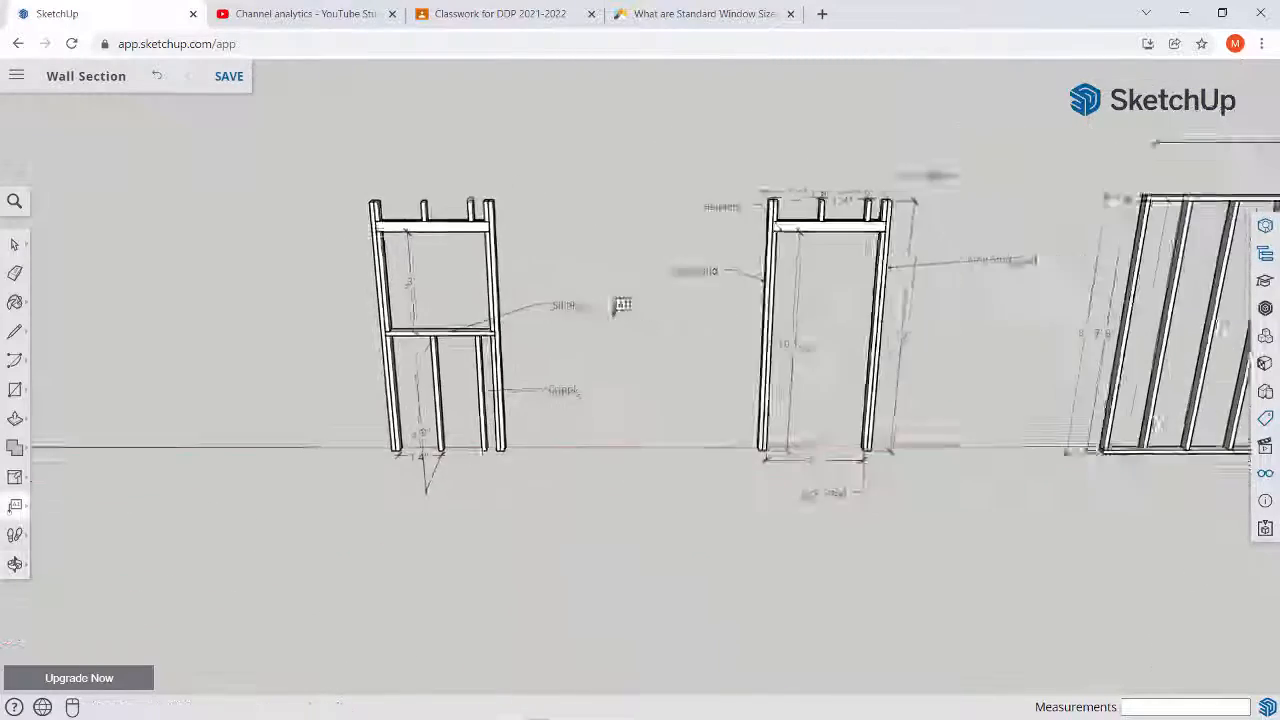
{"action": "middle_click_drag", "start_coordinate": [571, 337], "coordinate": [381, 344]}
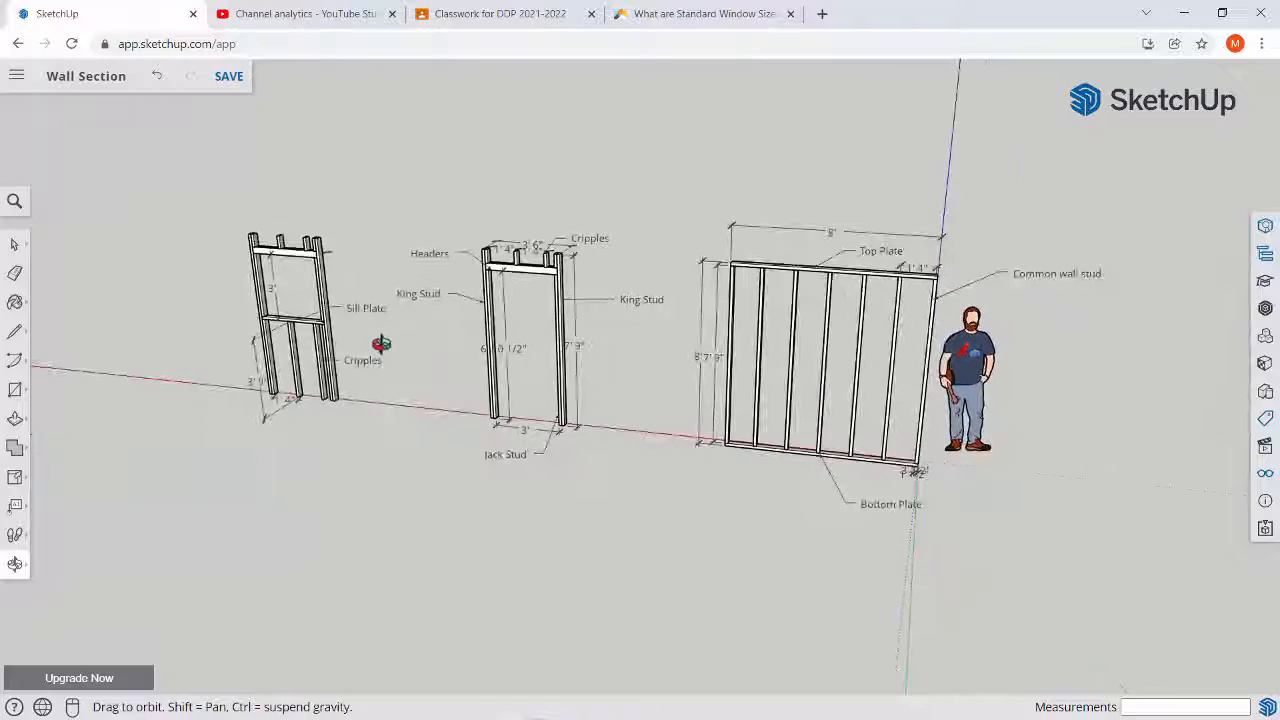
{"action": "scroll", "coordinate": [492, 333], "scroll_direction": "up", "scroll_amount": 1}
{"action": "scroll", "coordinate": [493, 333], "scroll_direction": "up", "scroll_amount": 4}
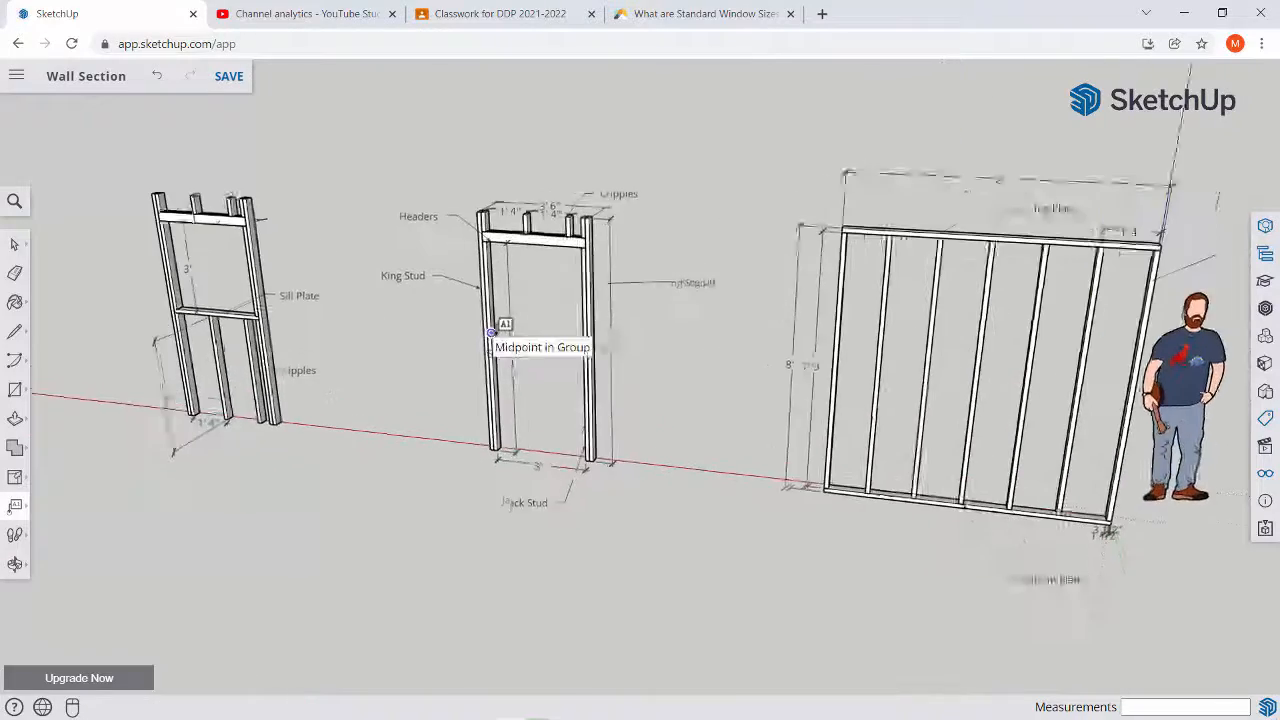
{"action": "middle_click_drag", "start_coordinate": [500, 330], "coordinate": [269, 417]}
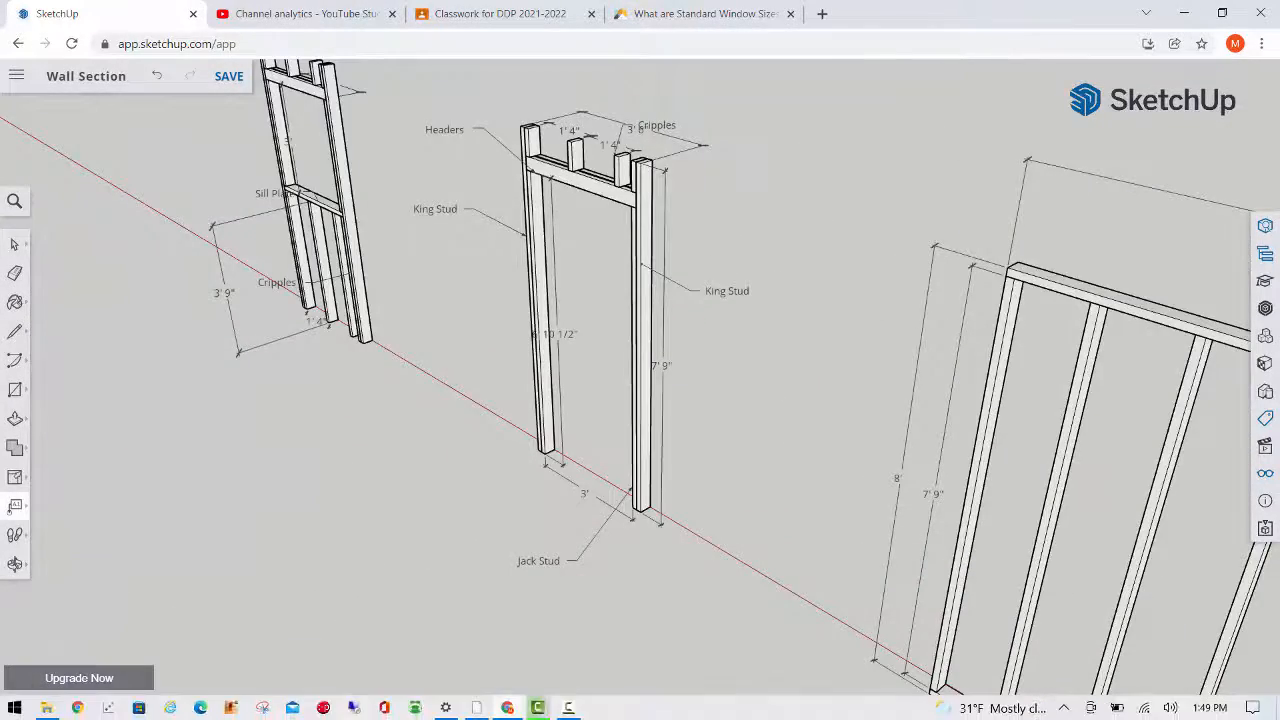
{"action": "scroll", "coordinate": [366, 489], "scroll_direction": "down", "scroll_amount": 3}
{"action": "scroll", "coordinate": [360, 490], "scroll_direction": "down", "scroll_amount": 2}
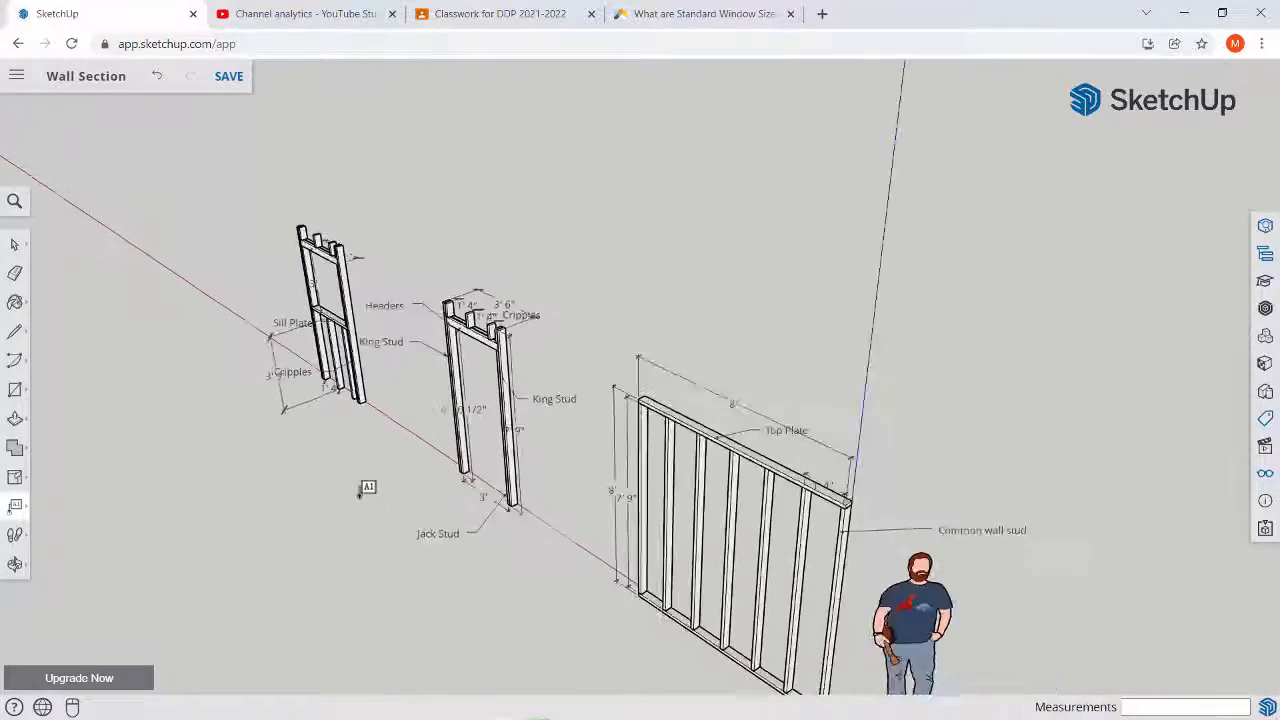